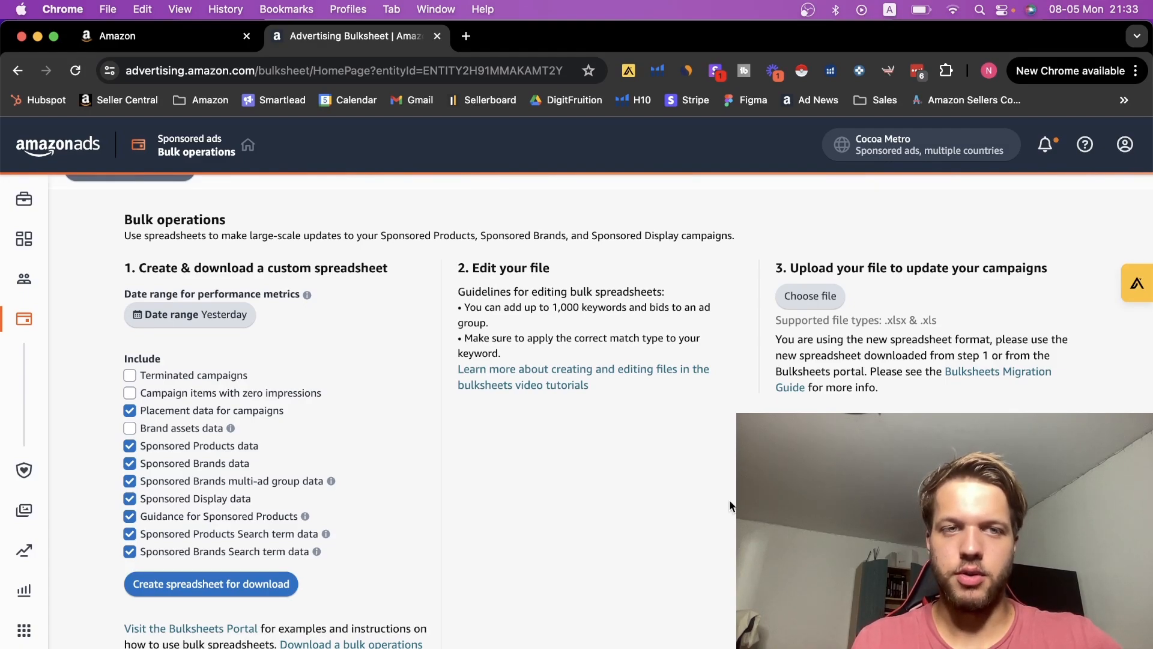
Step: Download the bulk operations template from the Bulk operations page and open the downloaded file in Excel
{"action": "scroll", "coordinate": [730, 506], "scroll_direction": "up", "scroll_amount": 1}
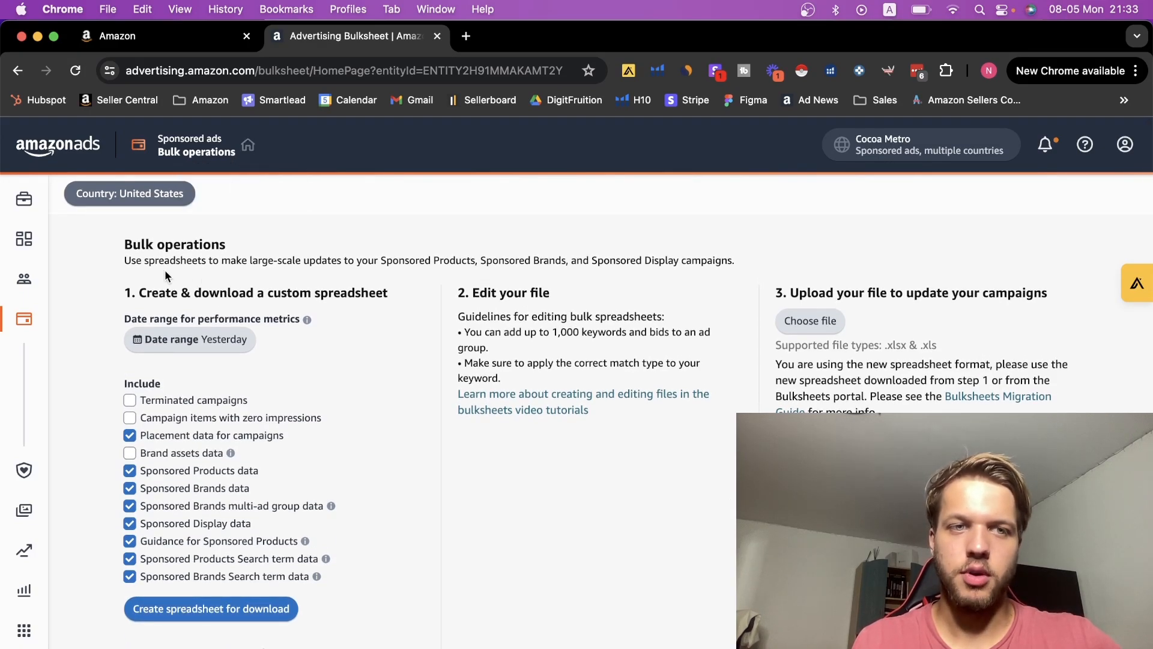
{"action": "scroll", "coordinate": [457, 411], "scroll_direction": "down", "scroll_amount": 1}
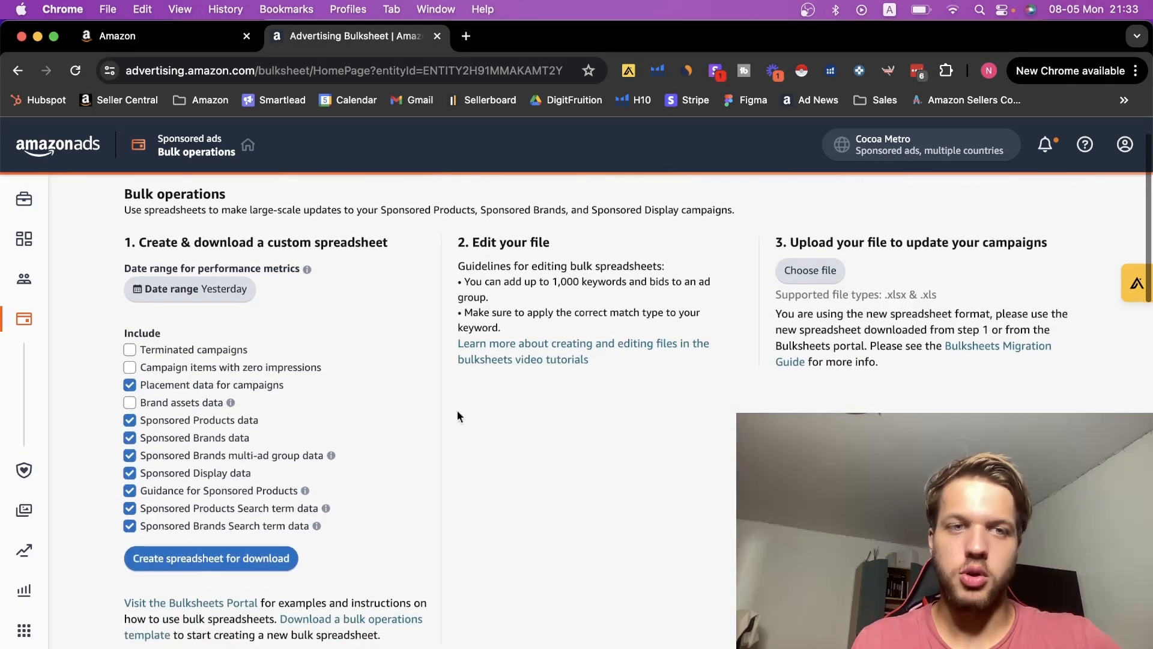
{"action": "scroll", "coordinate": [456, 411], "scroll_direction": "up", "scroll_amount": 1}
{"action": "scroll", "coordinate": [644, 482], "scroll_direction": "down", "scroll_amount": 2}
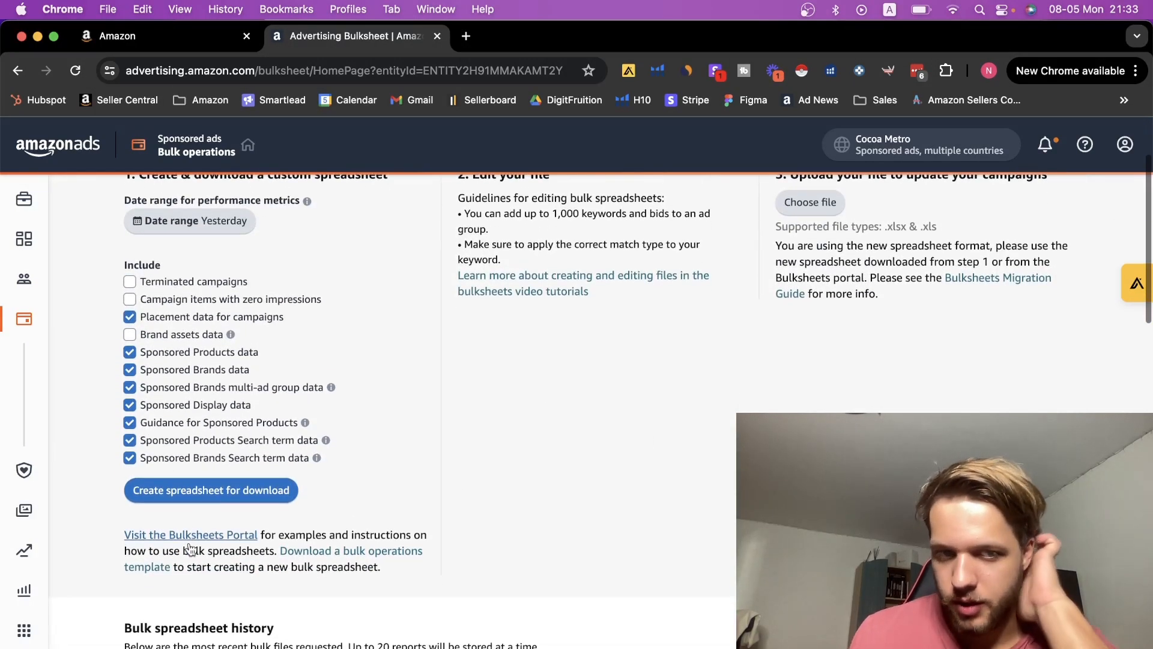
{"action": "scroll", "coordinate": [191, 548], "scroll_direction": "down", "scroll_amount": 1}
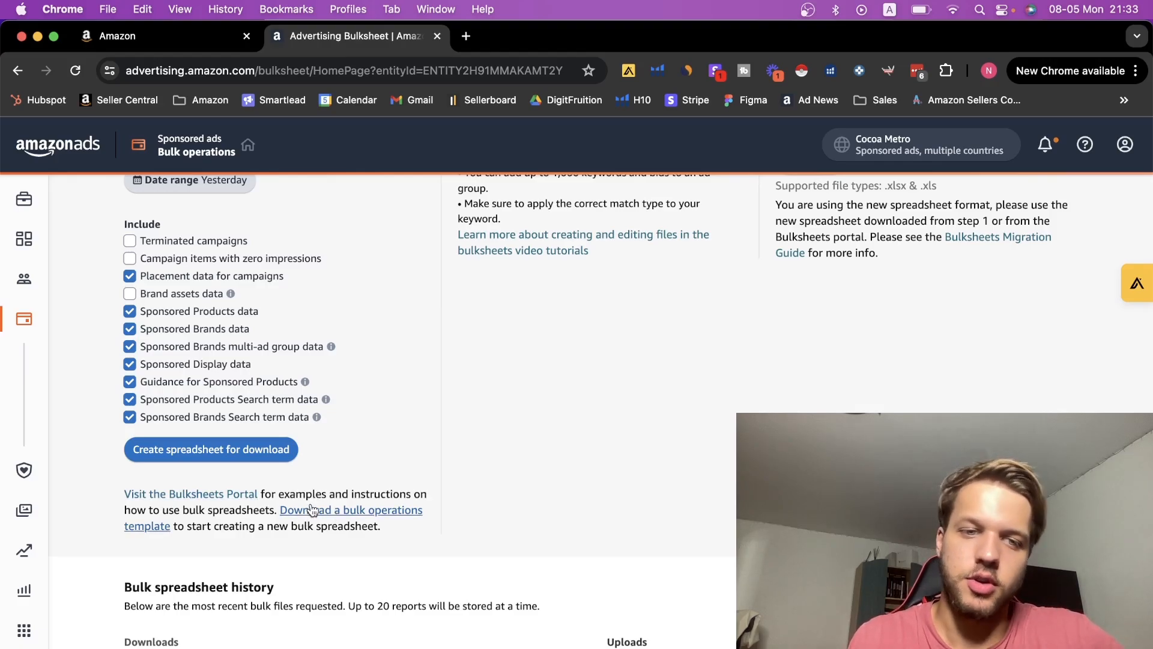
{"action": "left_click", "coordinate": [312, 511]}
{"action": "scroll", "coordinate": [622, 474], "scroll_direction": "up", "scroll_amount": 3}
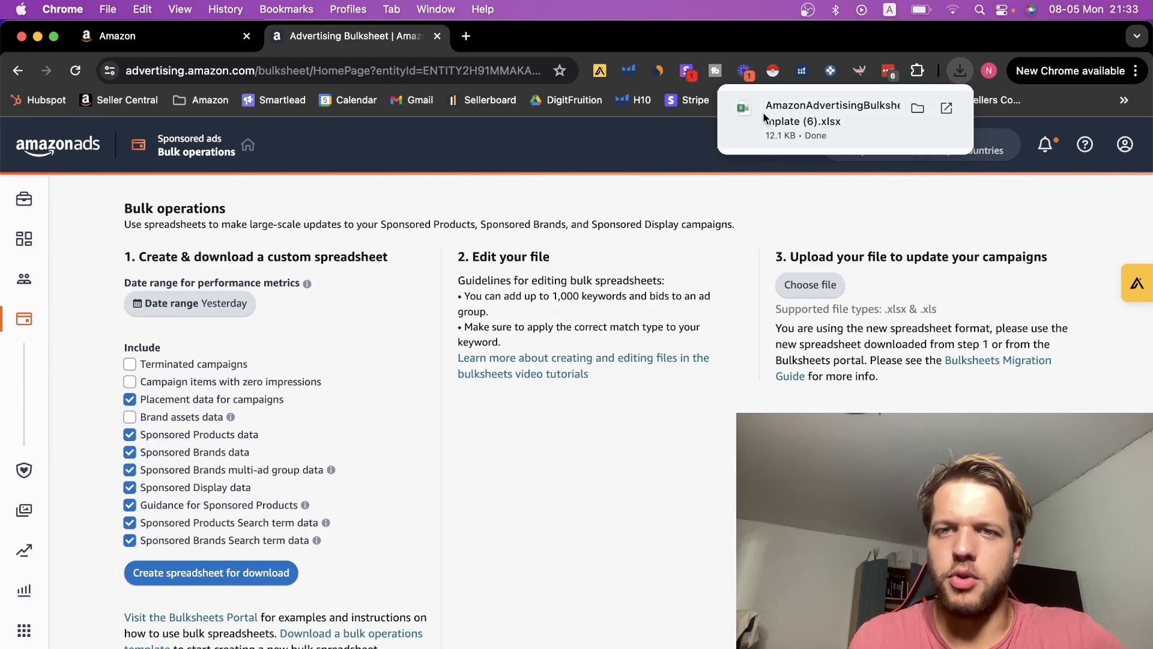
{"action": "left_click", "coordinate": [805, 124]}
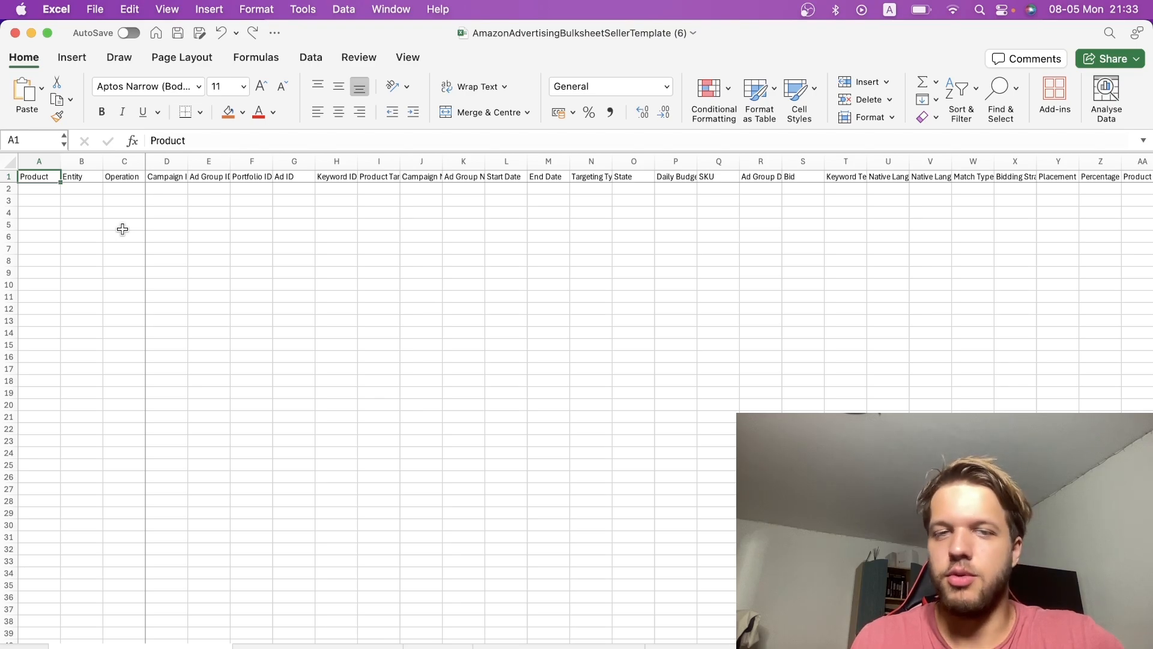
Step: Set the Product in cell A2 to Sponsored Products and widen column A to about 21.83
{"action": "left_click", "coordinate": [30, 188]}
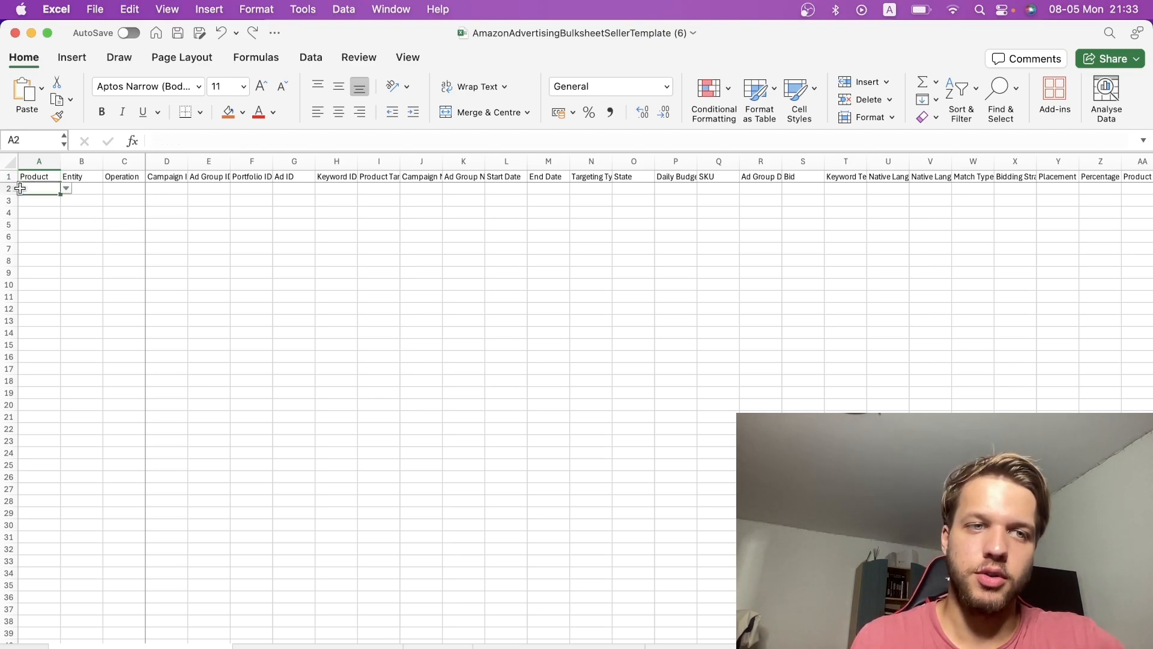
{"action": "left_click", "coordinate": [66, 189]}
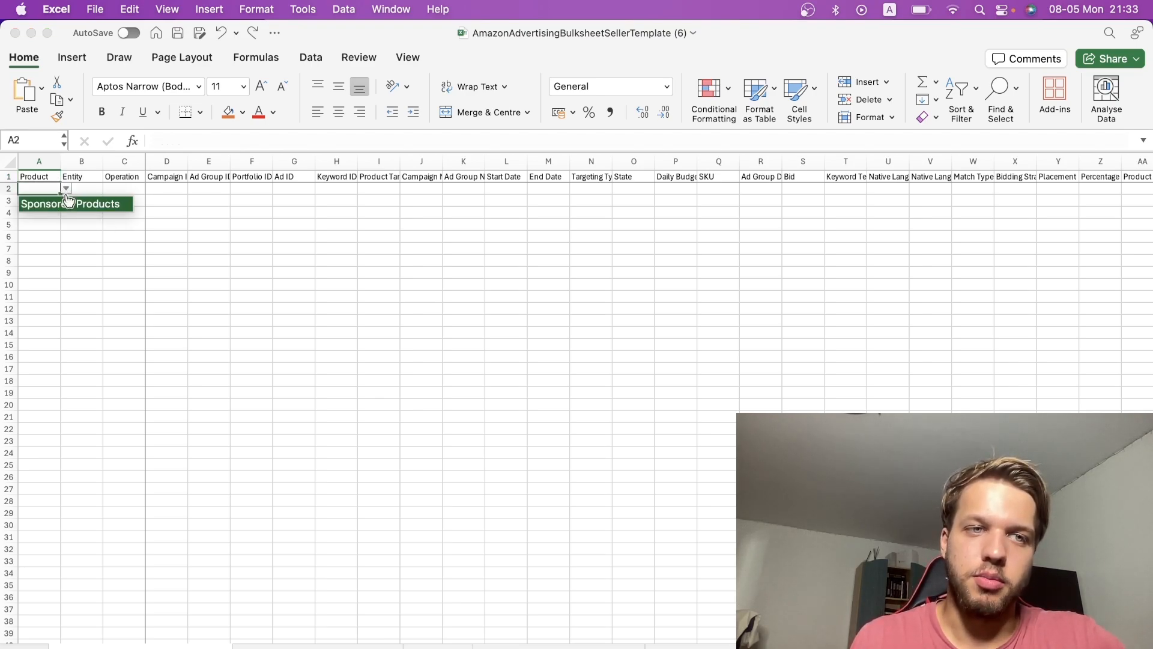
{"action": "left_click", "coordinate": [67, 203]}
{"action": "left_click_drag", "start_coordinate": [60, 158], "coordinate": [126, 156]}
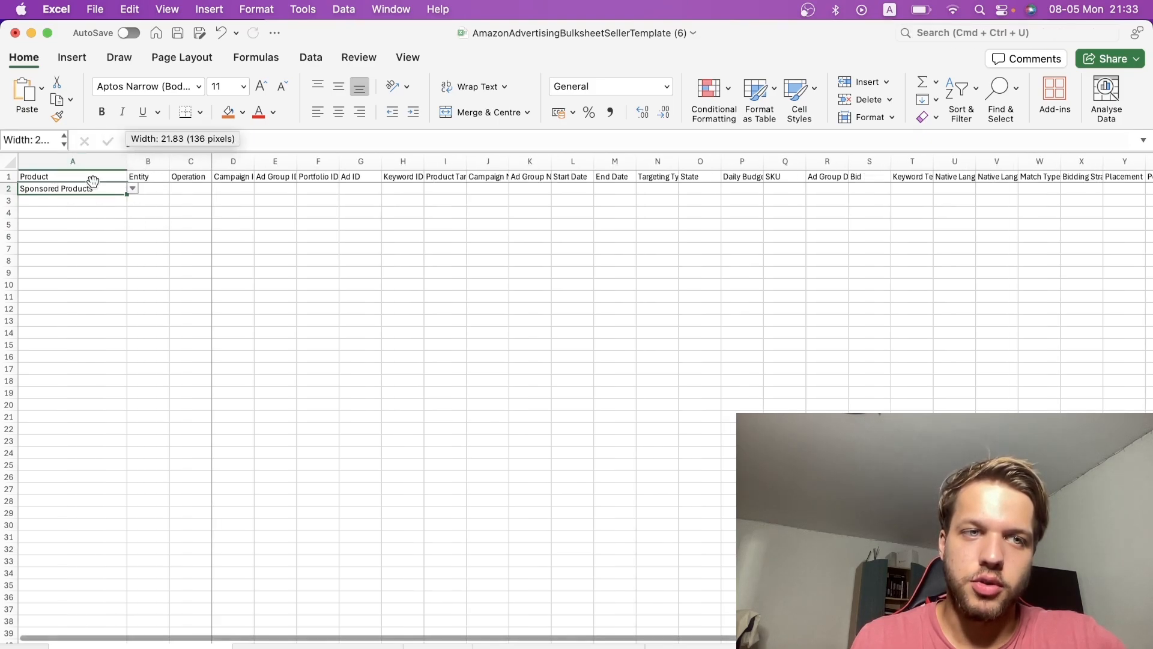
Step: Copy the Sponsored Products value from A2 into cells A3 to A6
{"action": "left_click", "coordinate": [92, 200]}
{"action": "left_click", "coordinate": [83, 188]}
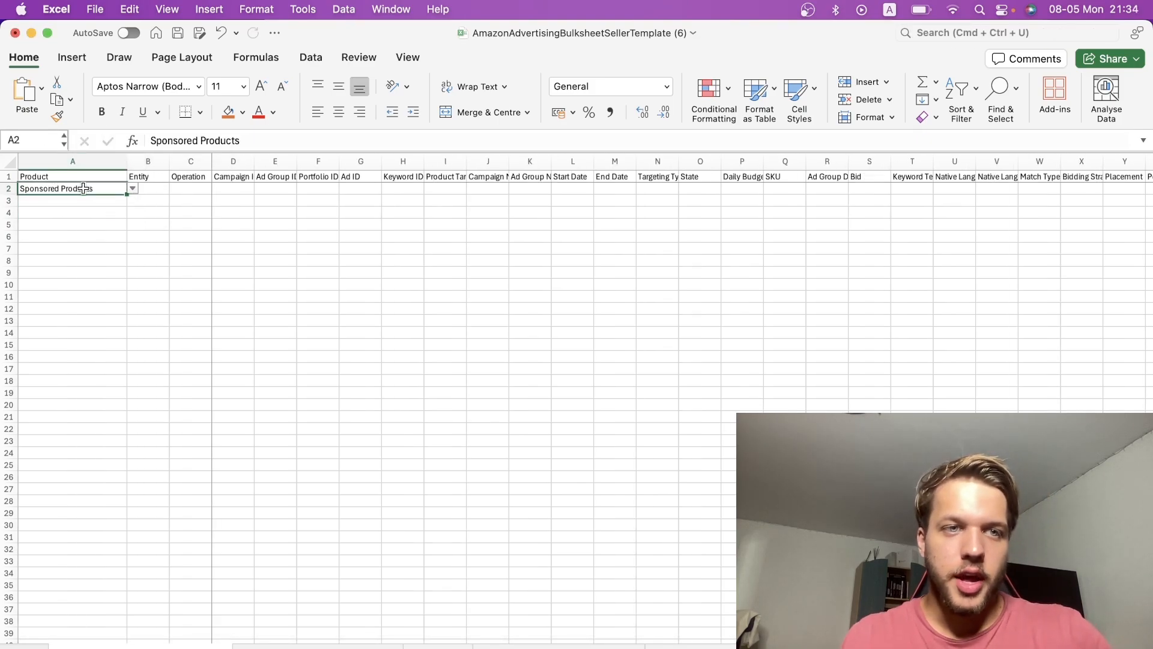
{"action": "left_click_drag", "start_coordinate": [77, 200], "coordinate": [41, 238]}
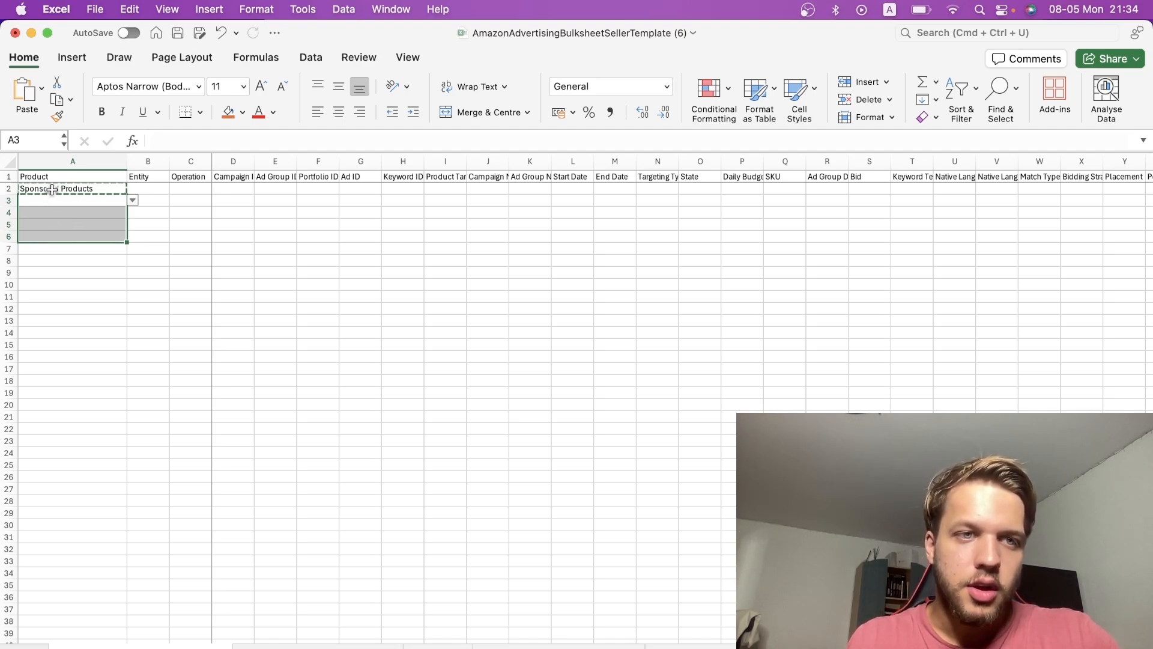
{"action": "type", "text": "Sponsored Products Sponsored Products Sponsored Products Sponsored Products"}
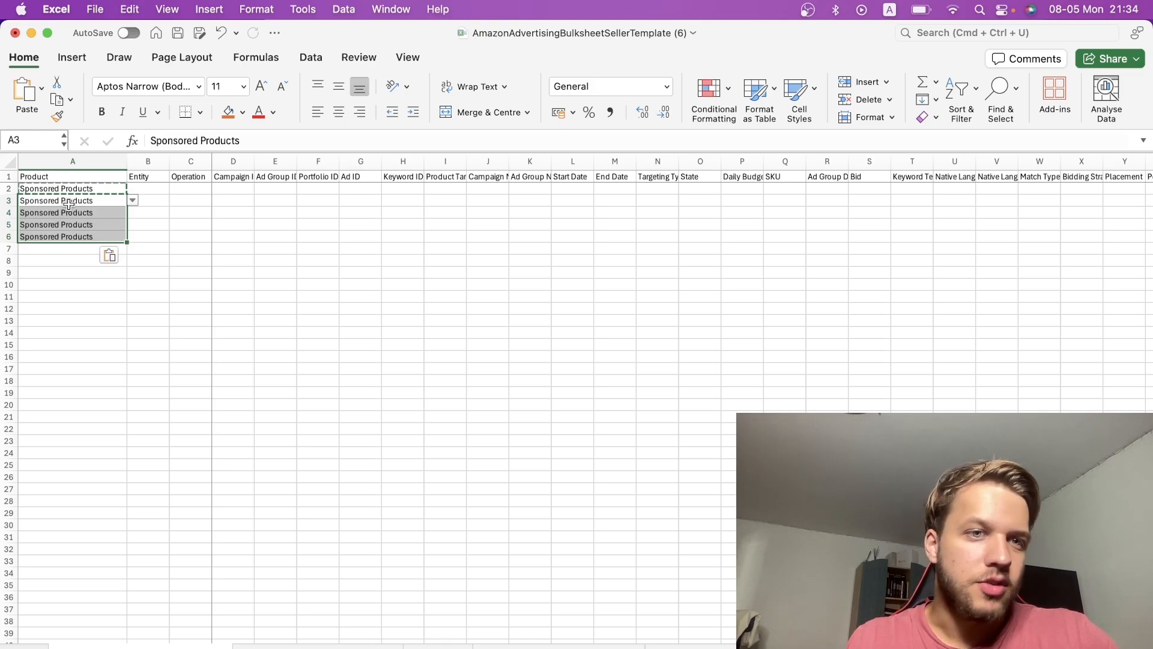
{"action": "mouse_move", "coordinate": [62, 236]}
{"action": "left_mouse_down"}
{"action": "mouse_move", "coordinate": [67, 189]}
{"action": "mouse_move", "coordinate": [61, 234]}
{"action": "left_mouse_up"}
{"action": "left_click", "coordinate": [137, 188]}
{"action": "left_click", "coordinate": [60, 236]}
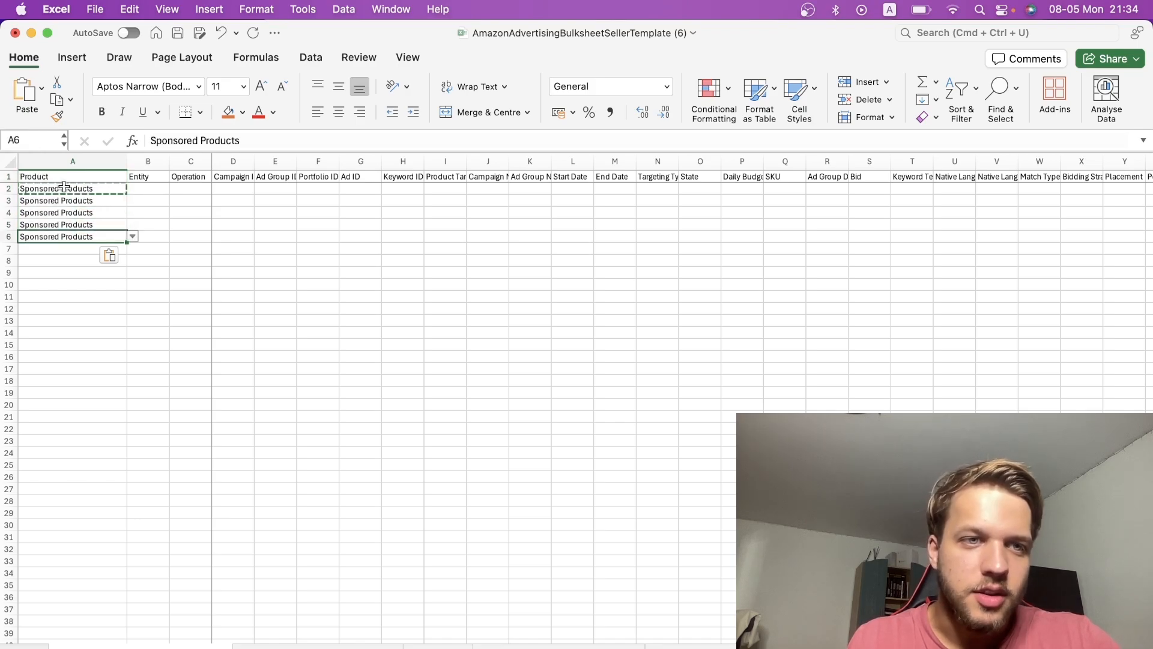
{"action": "left_click", "coordinate": [90, 188]}
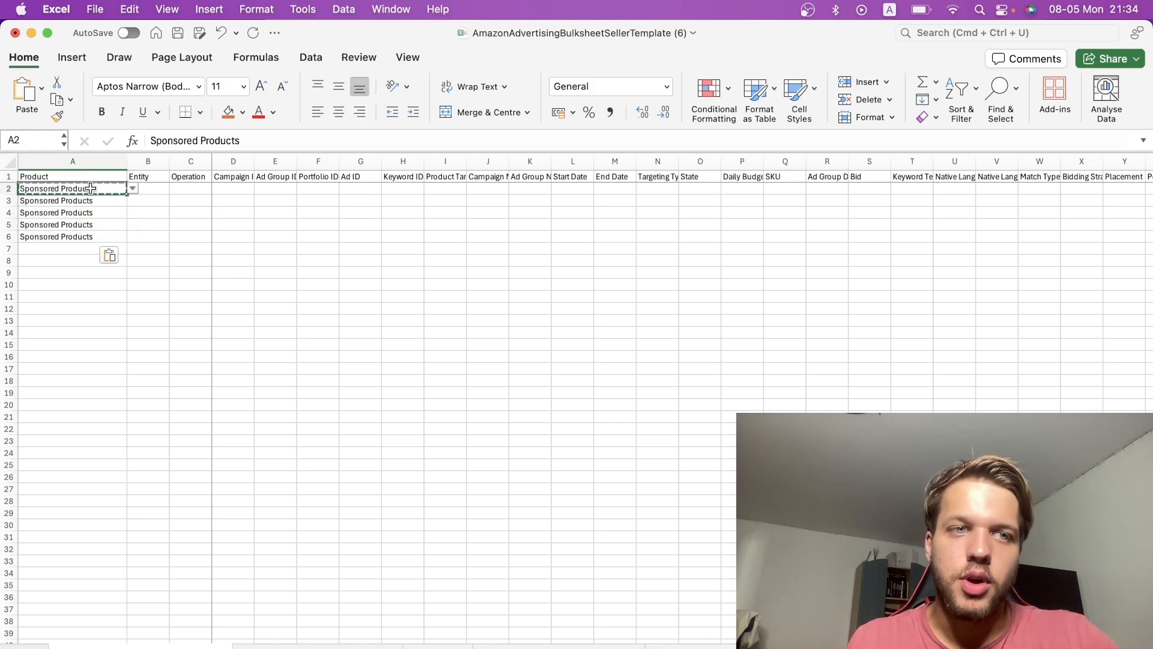
{"action": "left_click_drag", "start_coordinate": [69, 203], "coordinate": [70, 236]}
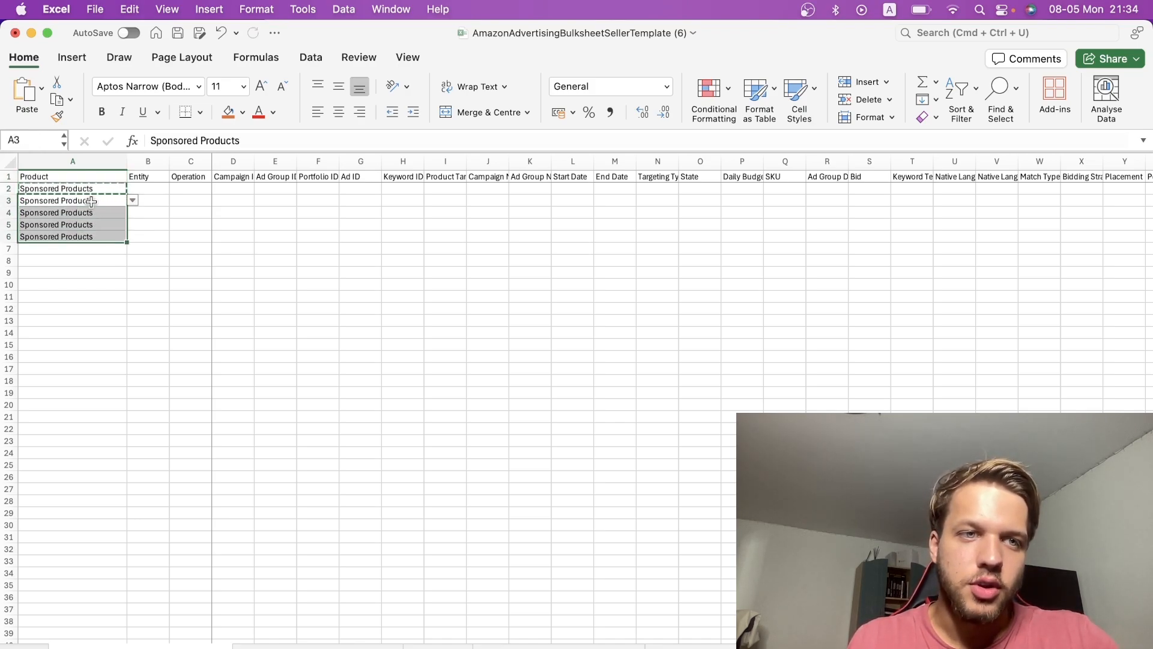
Step: Set the Entity to Campaign in cell B2 and to Ad Group in cell B3
{"action": "left_click", "coordinate": [145, 189]}
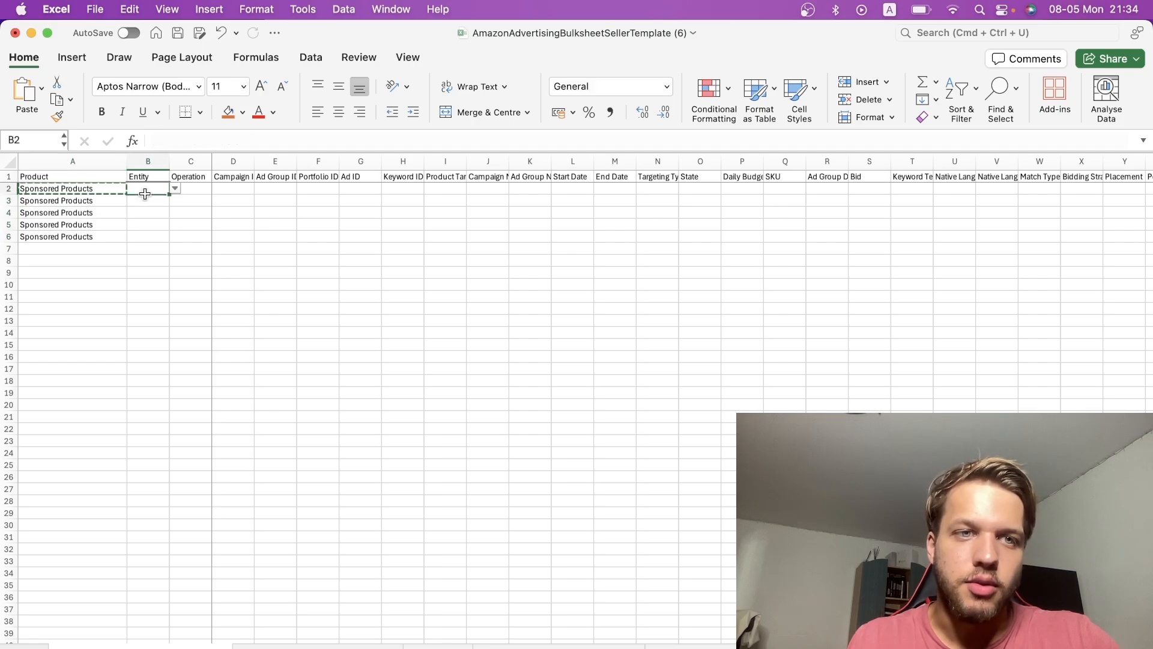
{"action": "left_click", "coordinate": [175, 189]}
{"action": "left_click", "coordinate": [166, 205]}
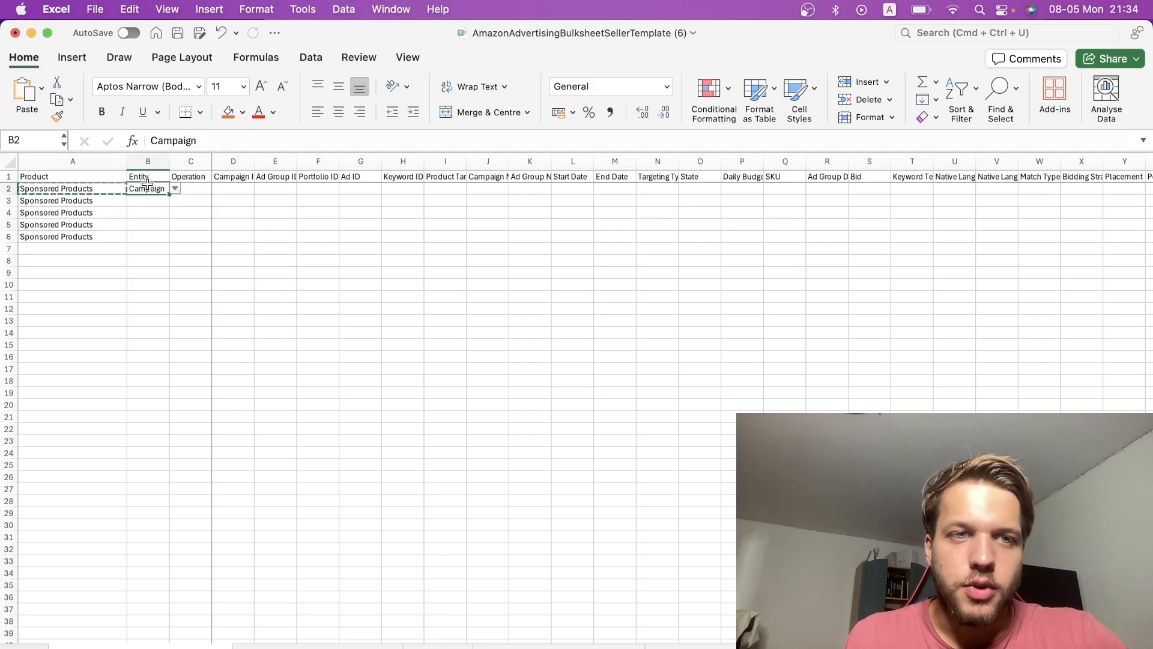
{"action": "left_click", "coordinate": [164, 211]}
{"action": "left_click", "coordinate": [166, 201]}
{"action": "left_click", "coordinate": [174, 200]}
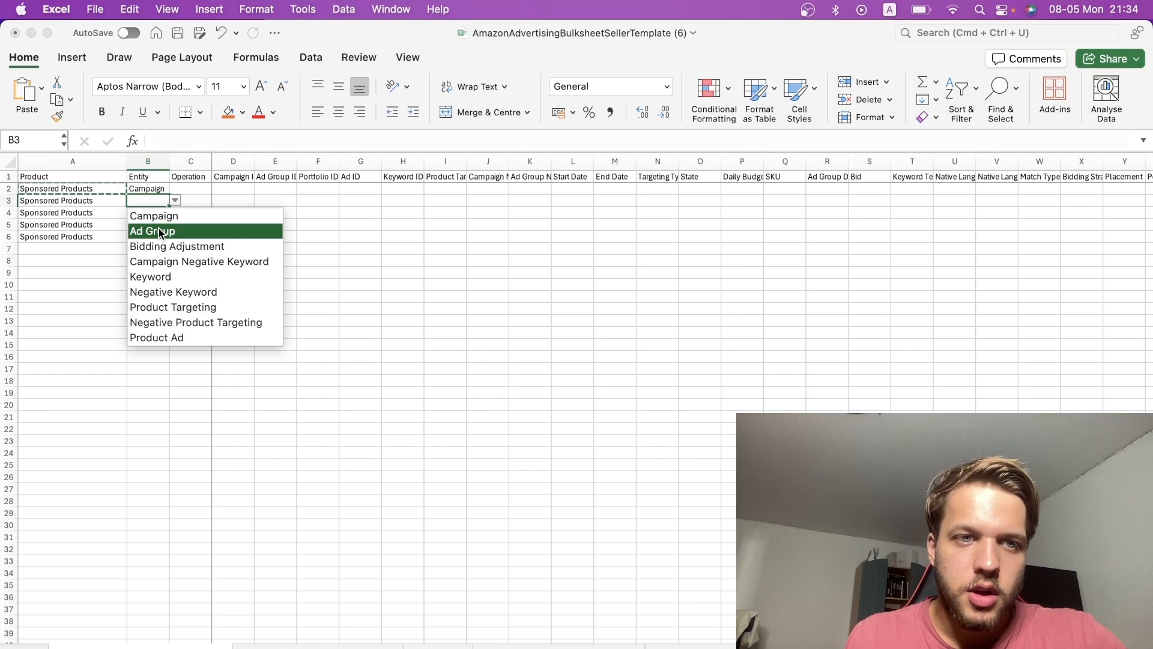
{"action": "left_click", "coordinate": [160, 236]}
Step: Set the Entity to Product Ad in cell B4 and to Product Targeting in cell B5
{"action": "left_click", "coordinate": [164, 212]}
{"action": "left_click", "coordinate": [175, 212]}
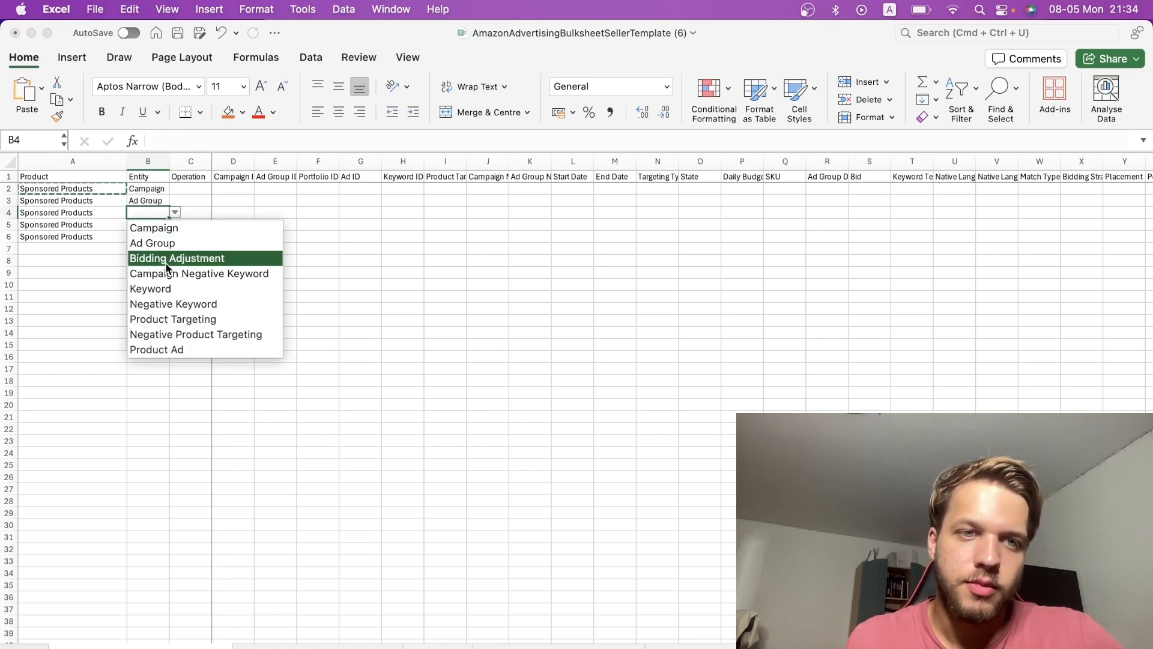
{"action": "left_click", "coordinate": [157, 350]}
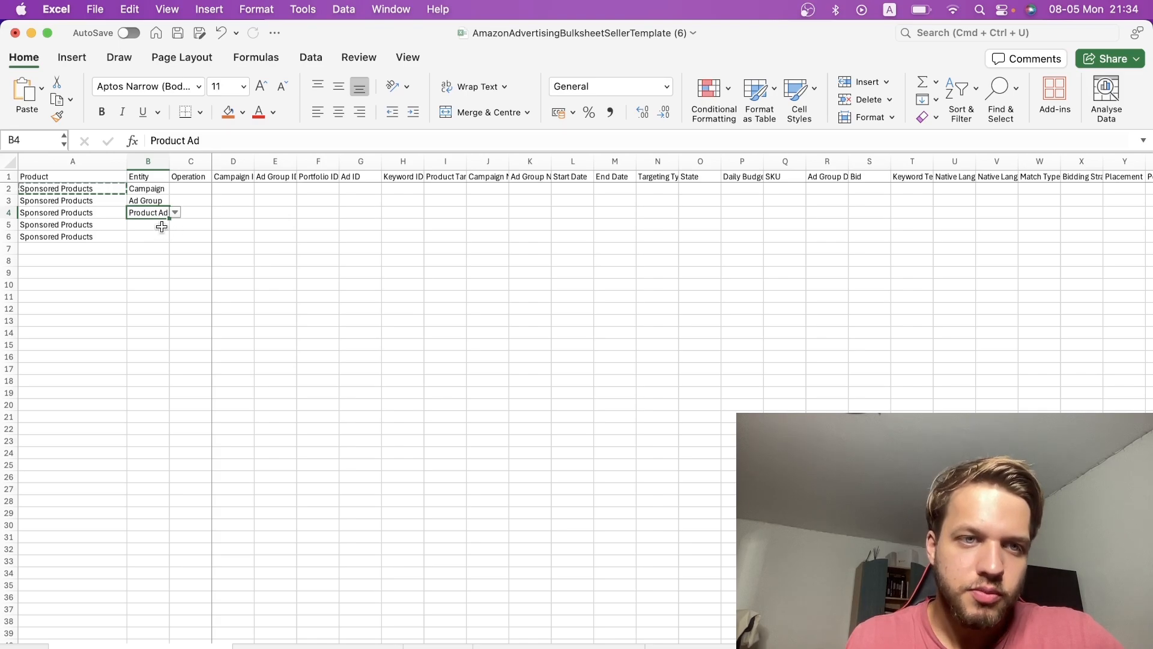
{"action": "left_click", "coordinate": [161, 225]}
{"action": "left_click", "coordinate": [175, 225]}
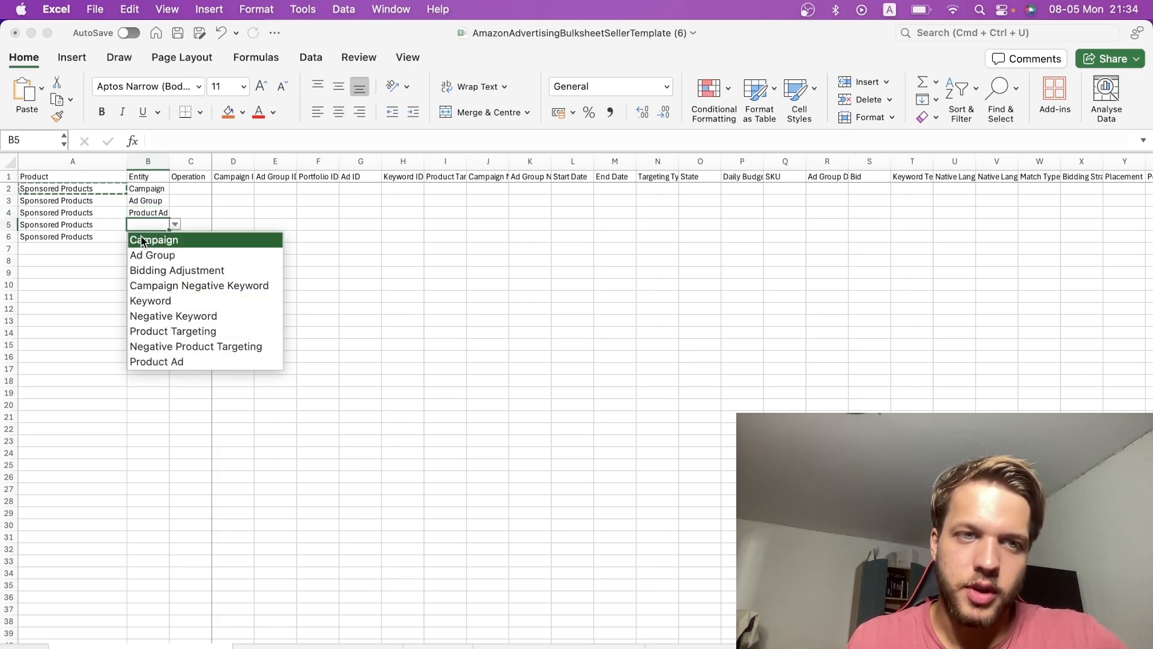
{"action": "left_click", "coordinate": [168, 331]}
{"action": "left_click", "coordinate": [155, 239]}
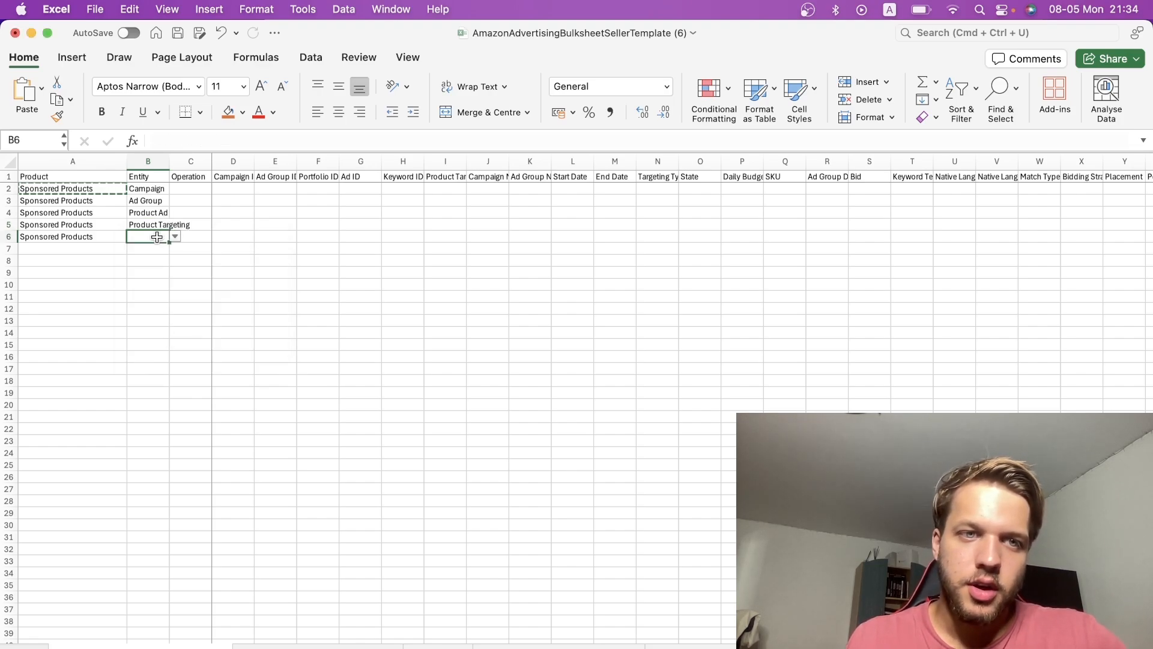
Step: Set the Operation to Create in cell C2 and copy it into cells C3 to C5
{"action": "left_click", "coordinate": [180, 188]}
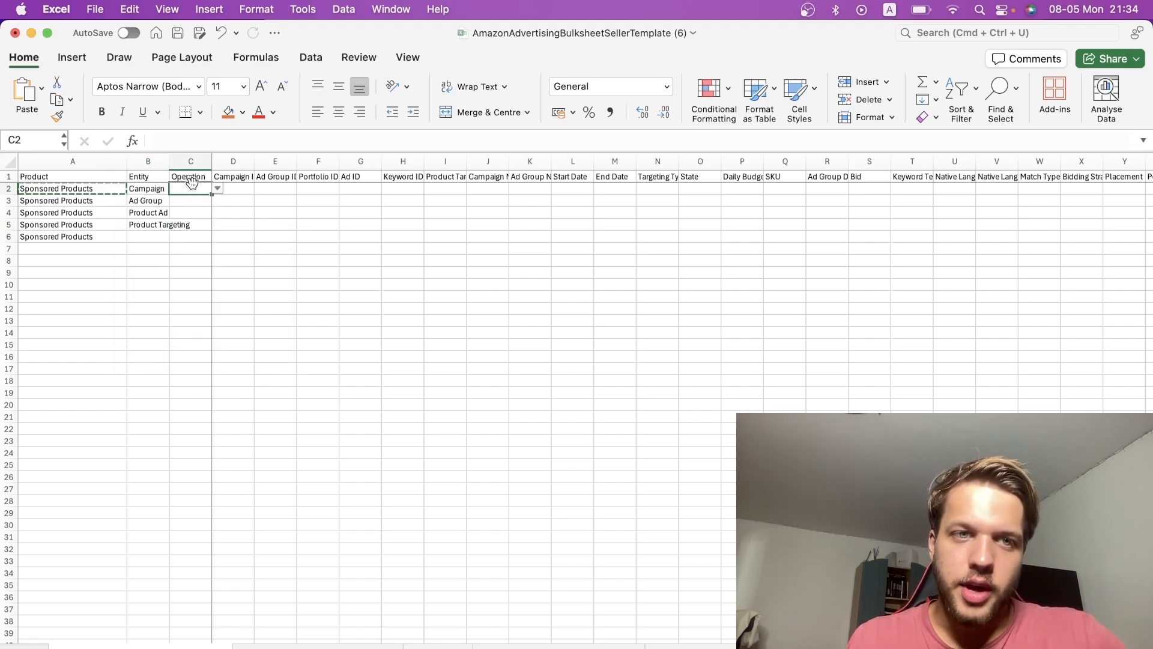
{"action": "left_click", "coordinate": [217, 188]}
{"action": "left_click", "coordinate": [195, 203]}
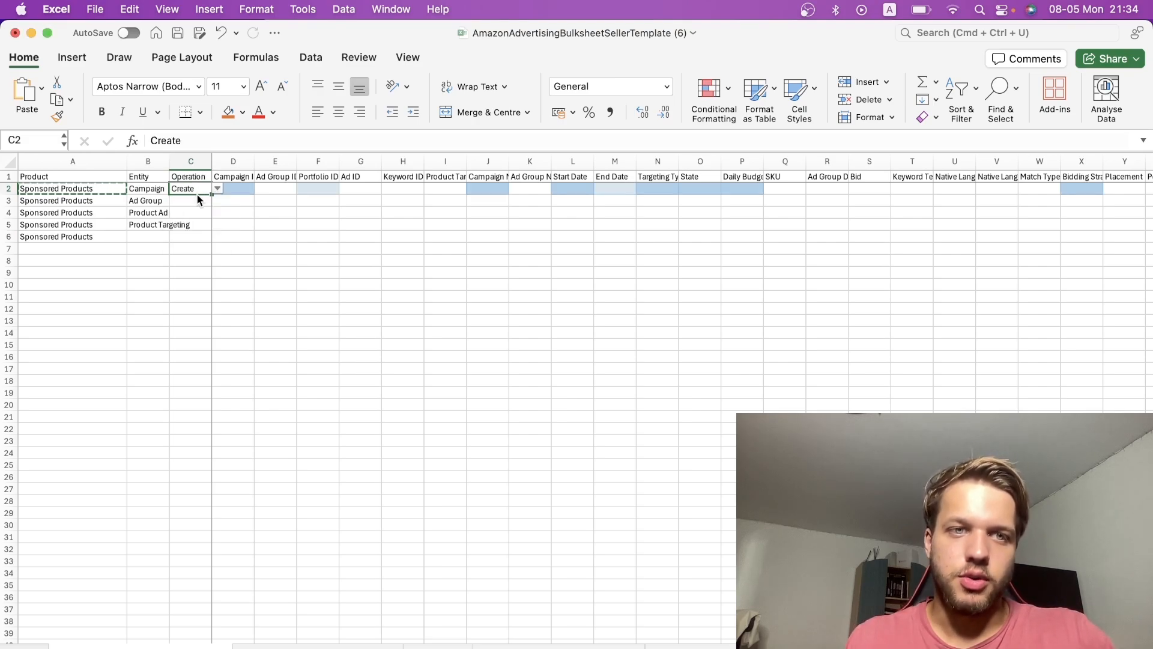
{"action": "key", "text": "super+c"}
{"action": "left_click_drag", "start_coordinate": [191, 200], "coordinate": [186, 228]}
{"action": "key", "text": "super+v"}
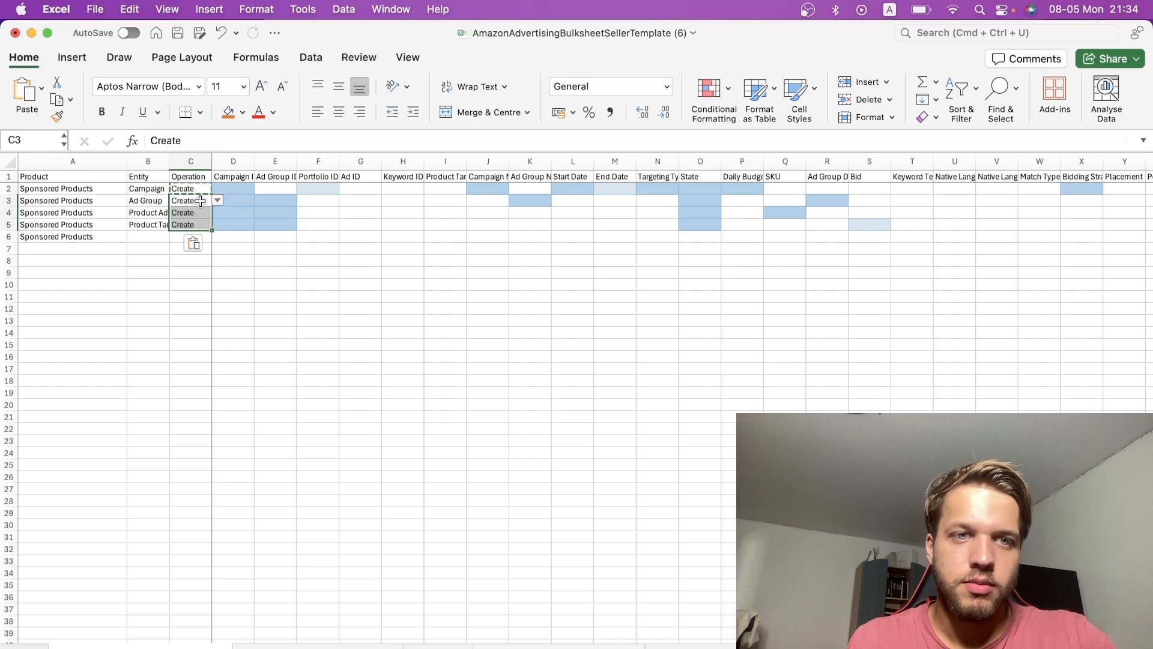
Step: Widen the Campaign ID column and enter "SP - Coffee - ASIN 1" as the campaign ID in cell D2
{"action": "left_click", "coordinate": [233, 177]}
{"action": "left_click_drag", "start_coordinate": [254, 161], "coordinate": [350, 161]}
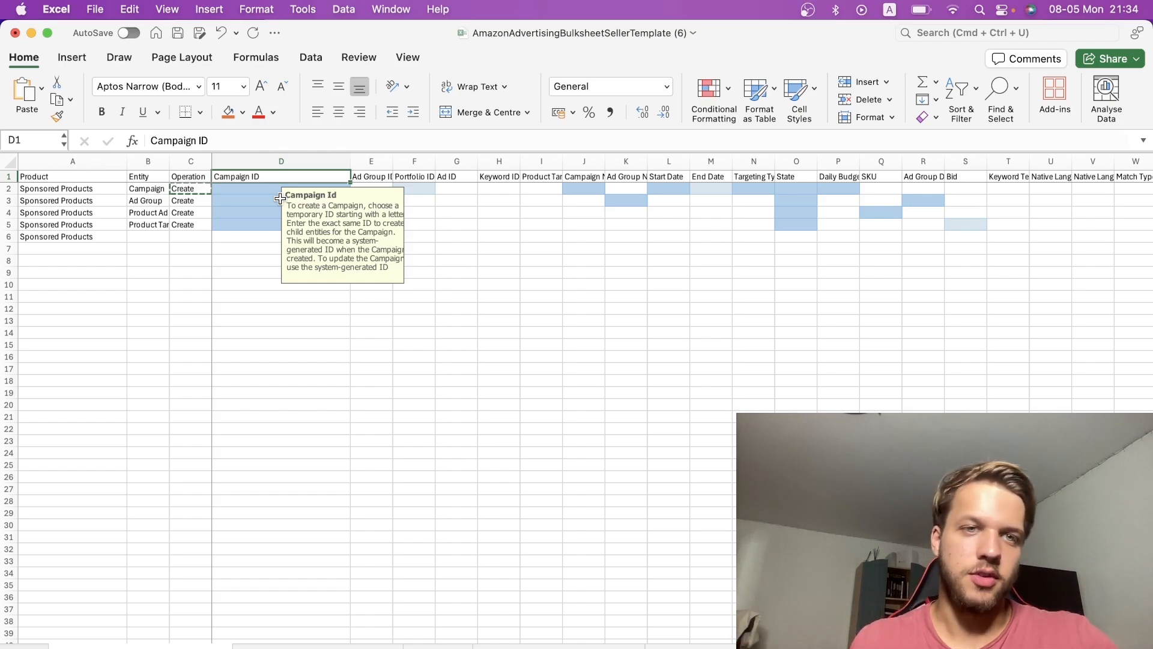
{"action": "left_click", "coordinate": [255, 188]}
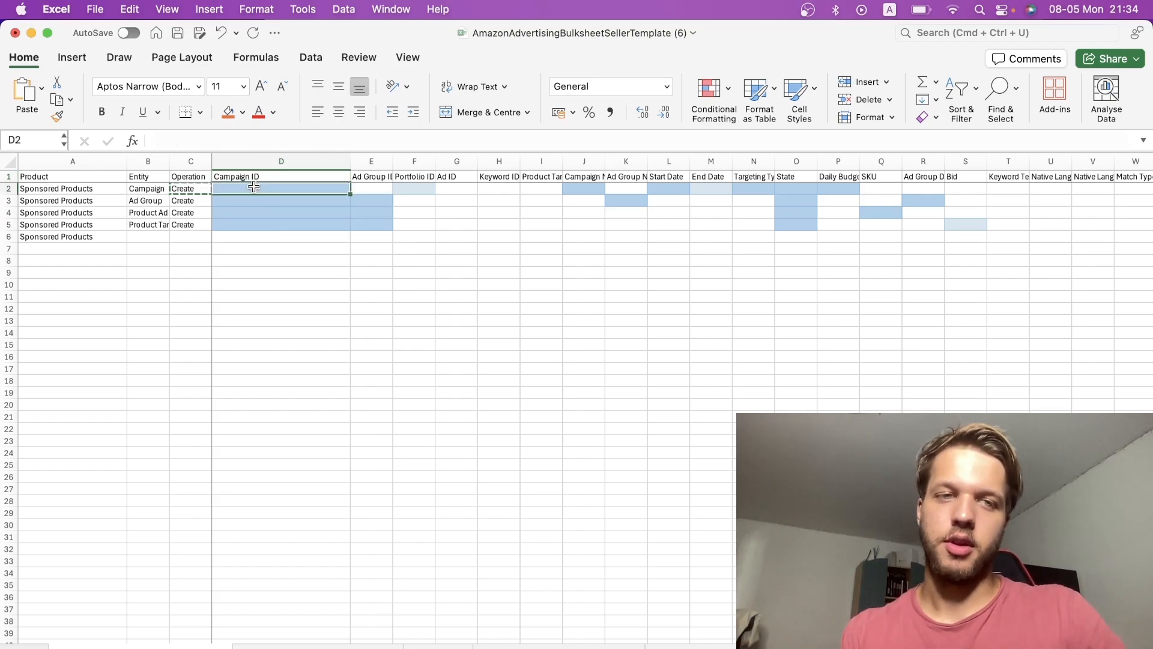
{"action": "type", "text": "SP - Coffee - ASIN 1"}
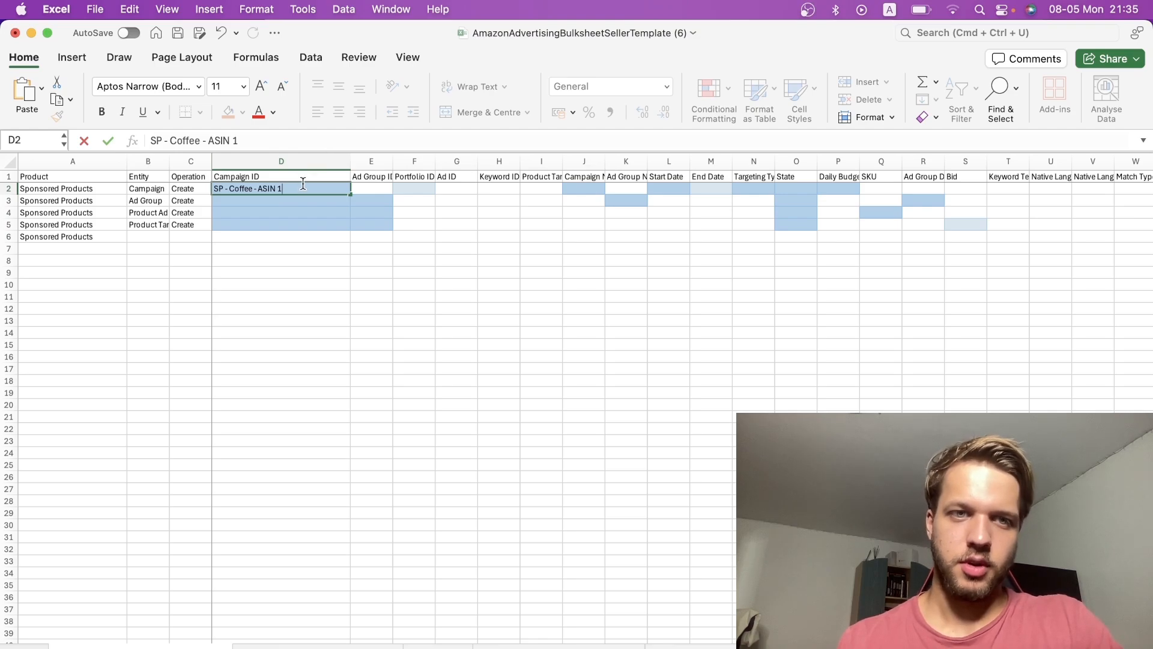
{"action": "left_click", "coordinate": [299, 215]}
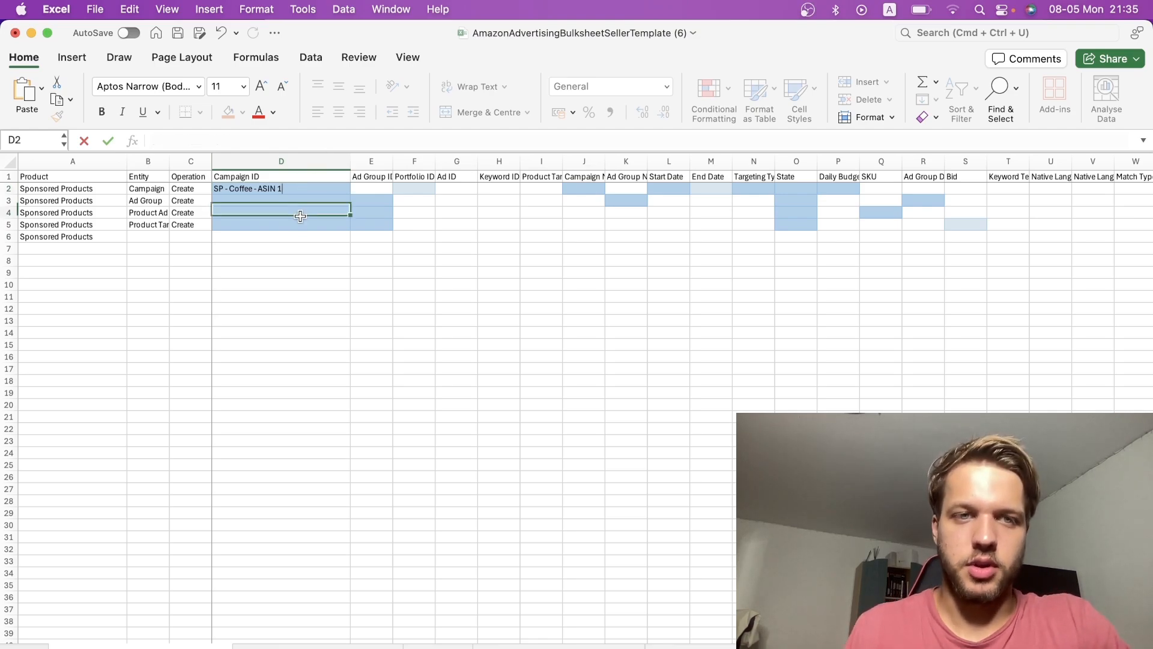
Step: Copy the campaign ID from D2 into cells D3 to D5
{"action": "left_click", "coordinate": [301, 189]}
{"action": "key", "text": "super+c"}
{"action": "left_click_drag", "start_coordinate": [276, 203], "coordinate": [277, 229]}
{"action": "key", "text": "super+v"}
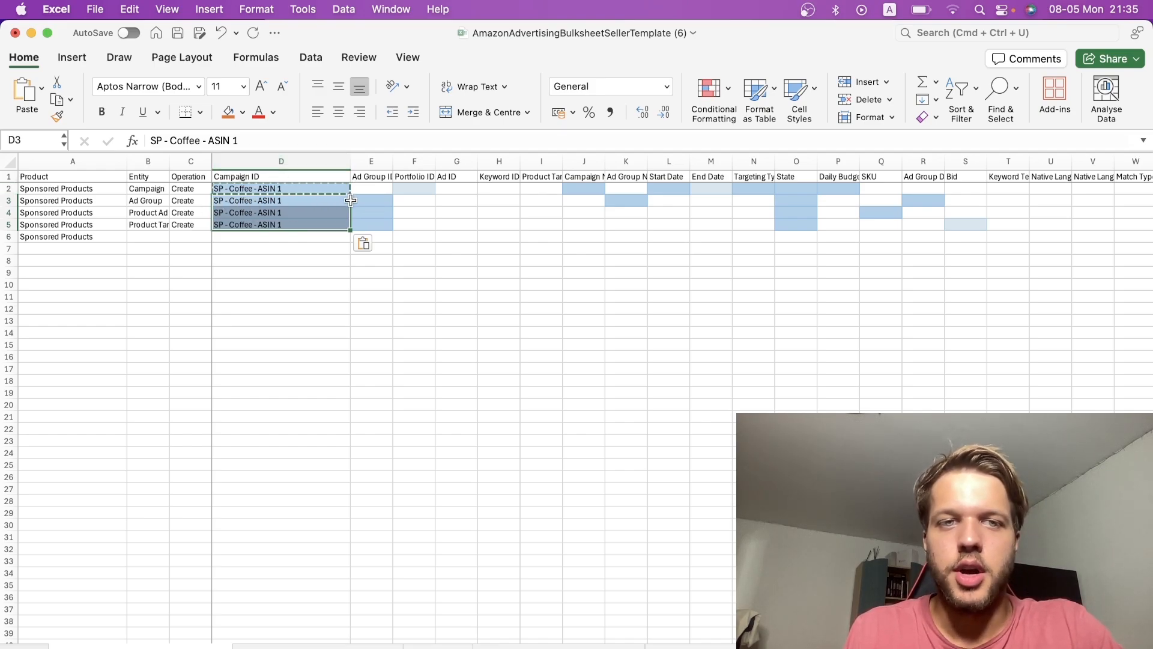
Step: Widen the Ad Group ID column and fill cells E3 to E5 with the campaign ID copied from D3
{"action": "left_click_drag", "start_coordinate": [366, 200], "coordinate": [371, 213]}
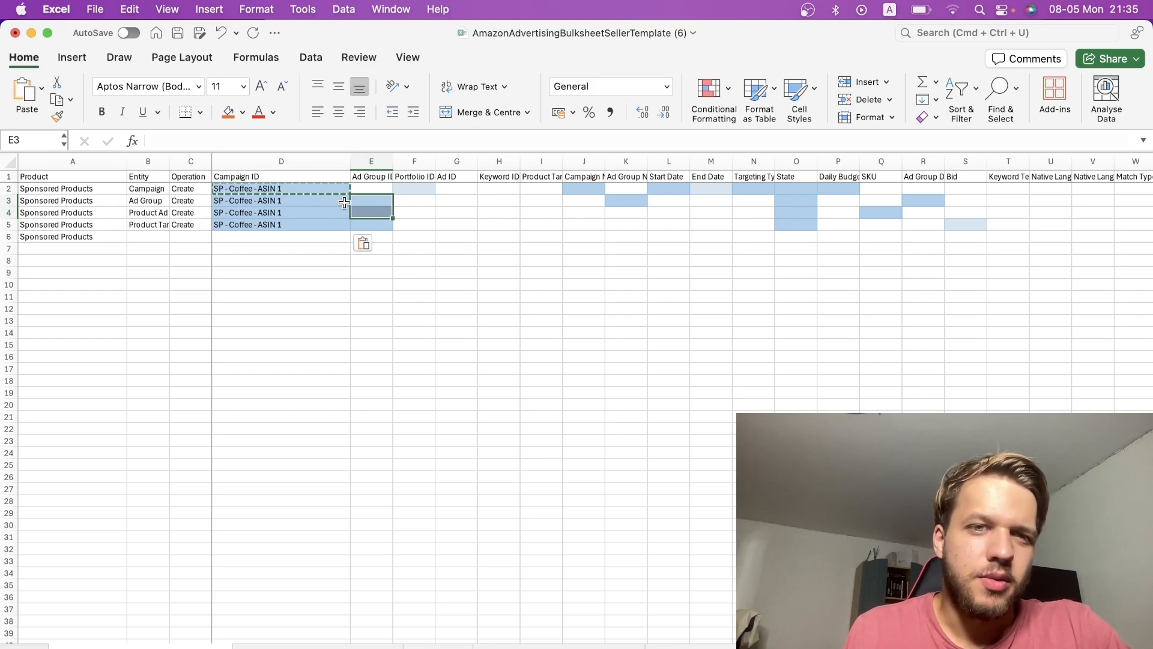
{"action": "left_click", "coordinate": [371, 202]}
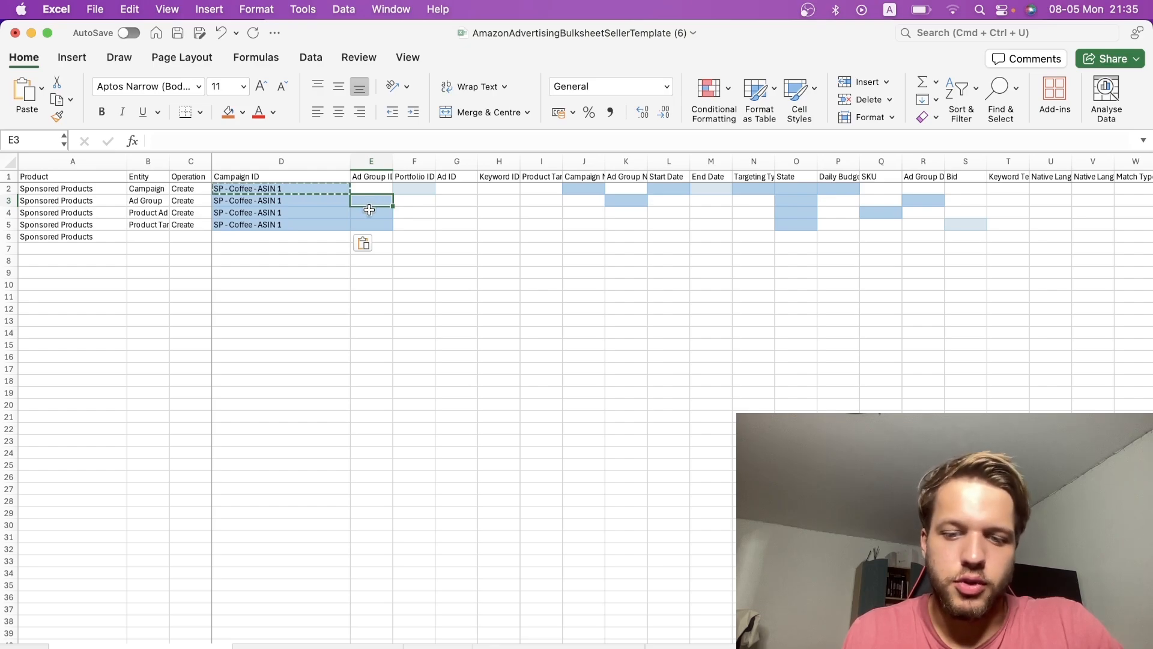
{"action": "left_click_drag", "start_coordinate": [393, 161], "coordinate": [506, 161]}
{"action": "left_click", "coordinate": [308, 195]}
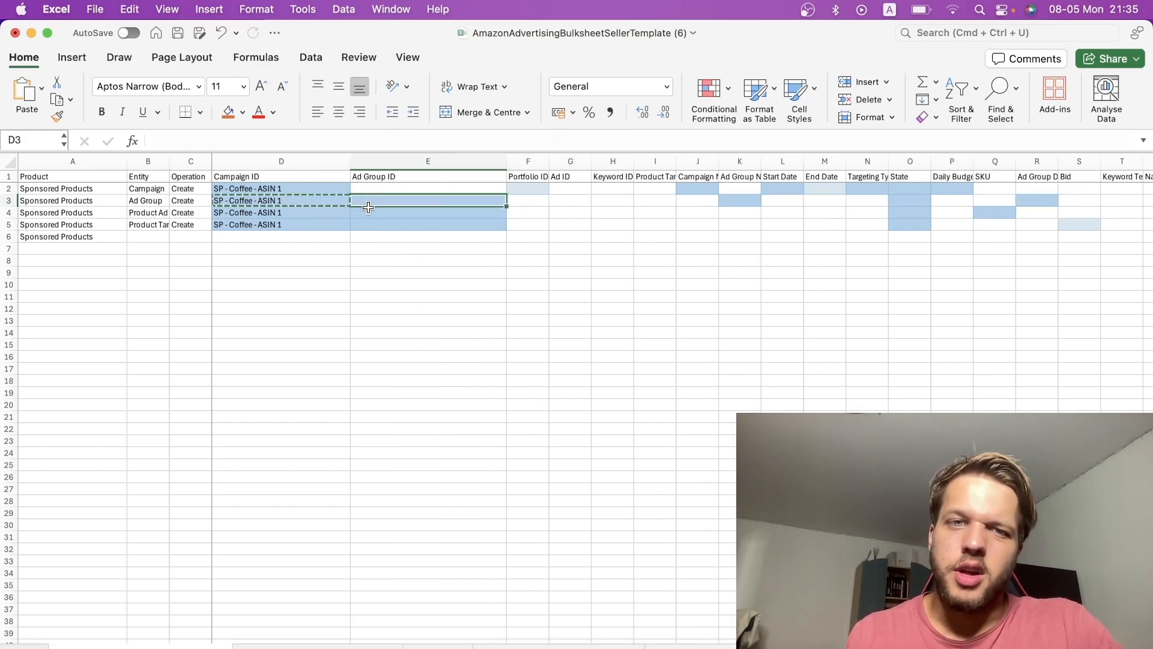
{"action": "left_click_drag", "start_coordinate": [364, 201], "coordinate": [366, 226]}
{"action": "key", "text": "super+v"}
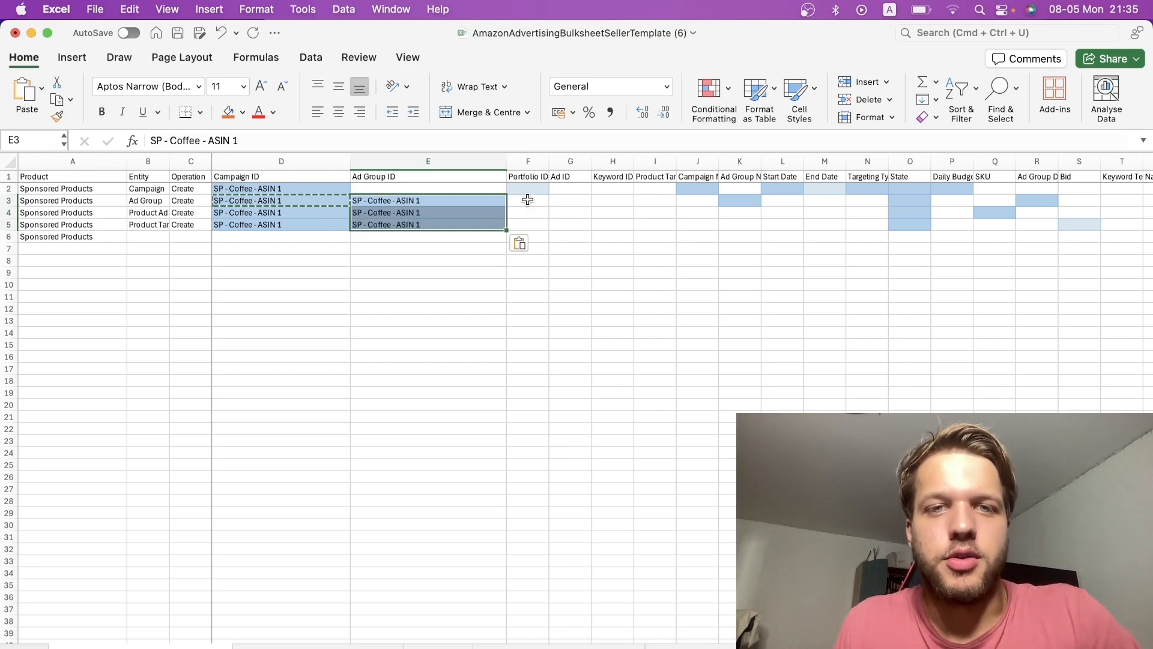
{"action": "left_click", "coordinate": [523, 189]}
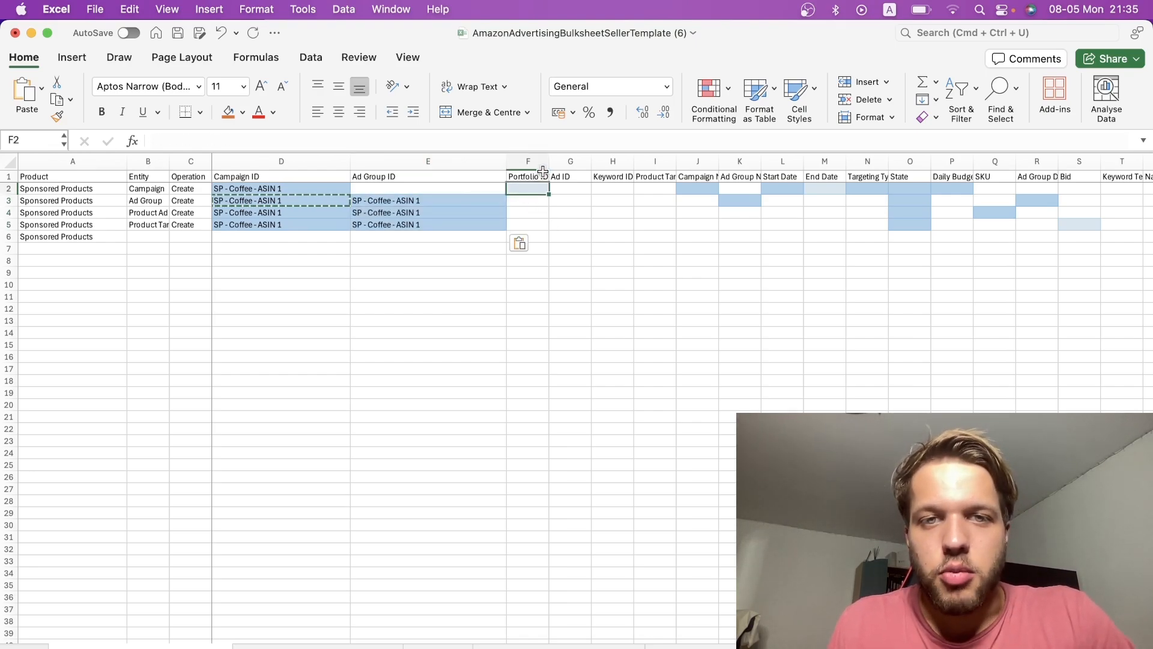
Step: Widen the Portfolio ID column so its header and contents fit
{"action": "left_click_drag", "start_coordinate": [549, 161], "coordinate": [655, 161]}
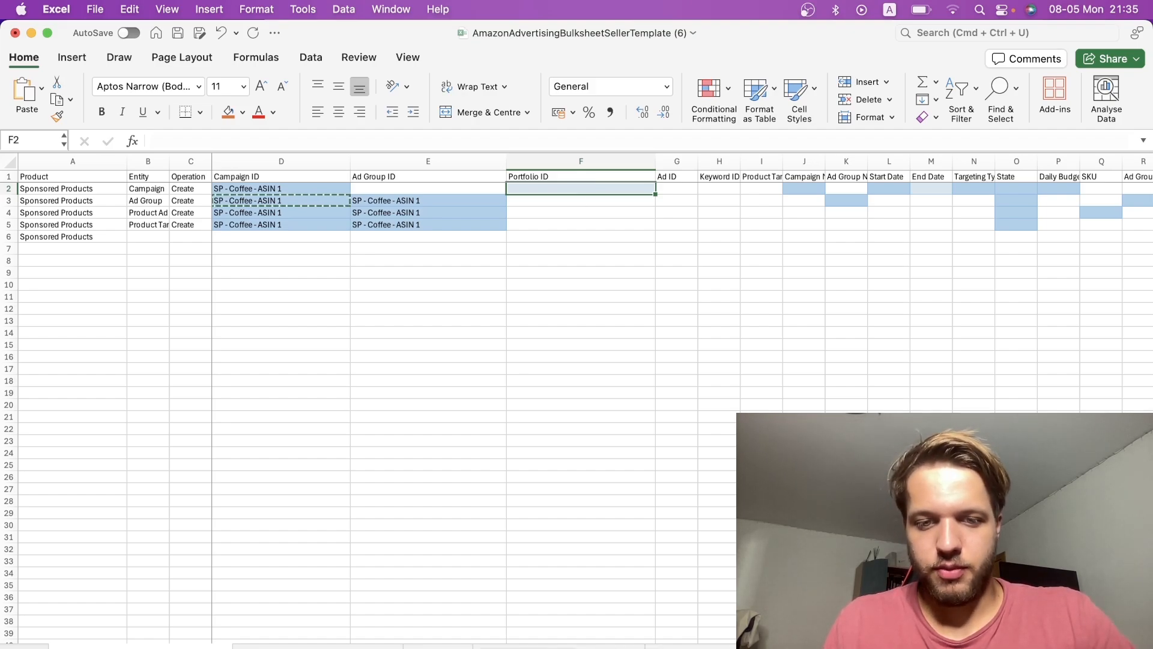
Step: Switch to Chrome to review the spreadsheet download options and date ranges on the Bulk operations page, and return to the Excel template
{"action": "key", "text": "super+Tab"}
{"action": "scroll", "coordinate": [423, 482], "scroll_direction": "down", "scroll_amount": 1}
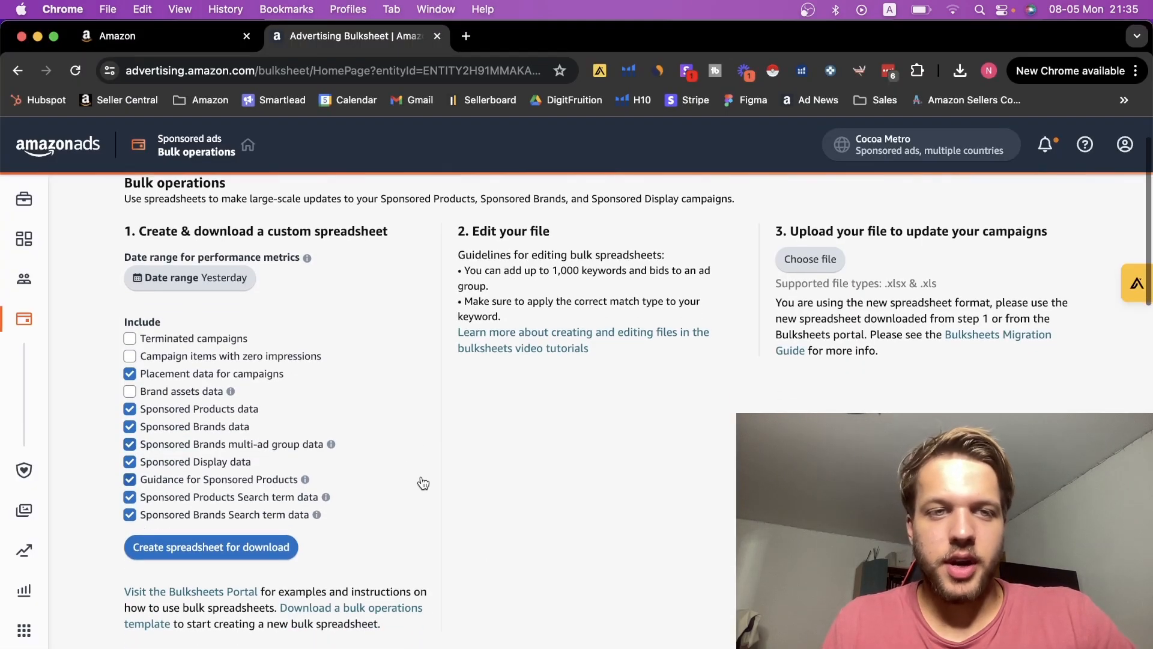
{"action": "scroll", "coordinate": [422, 482], "scroll_direction": "up", "scroll_amount": 1}
{"action": "scroll", "coordinate": [410, 347], "scroll_direction": "down", "scroll_amount": 2}
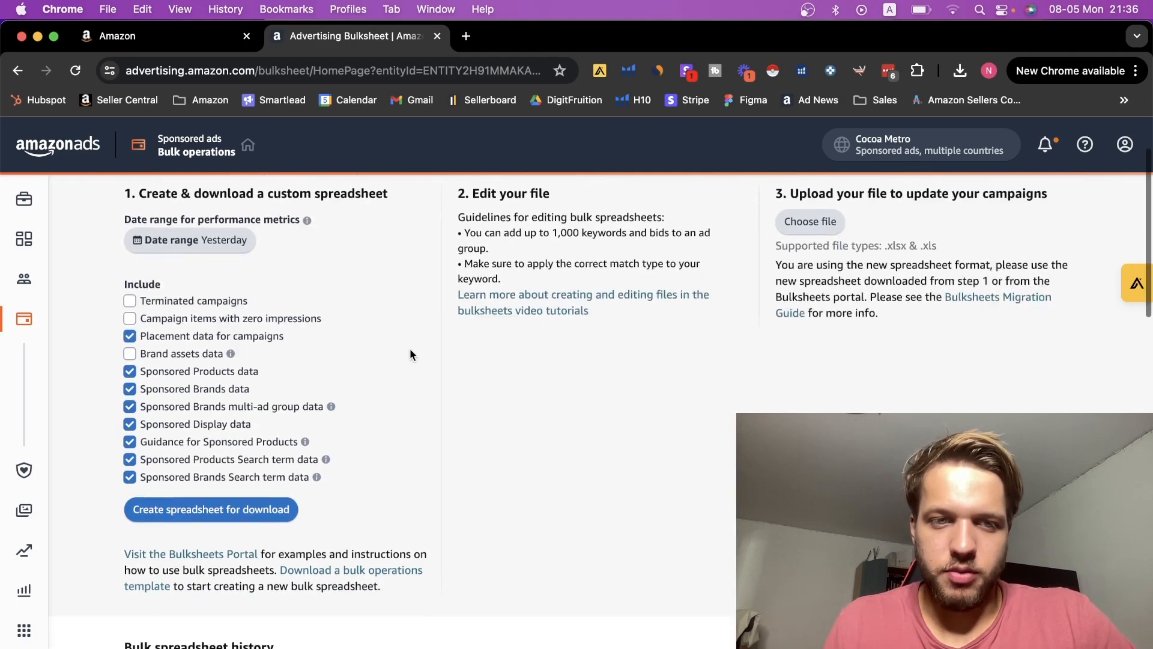
{"action": "scroll", "coordinate": [410, 348], "scroll_direction": "up", "scroll_amount": 1}
{"action": "left_click", "coordinate": [205, 290]}
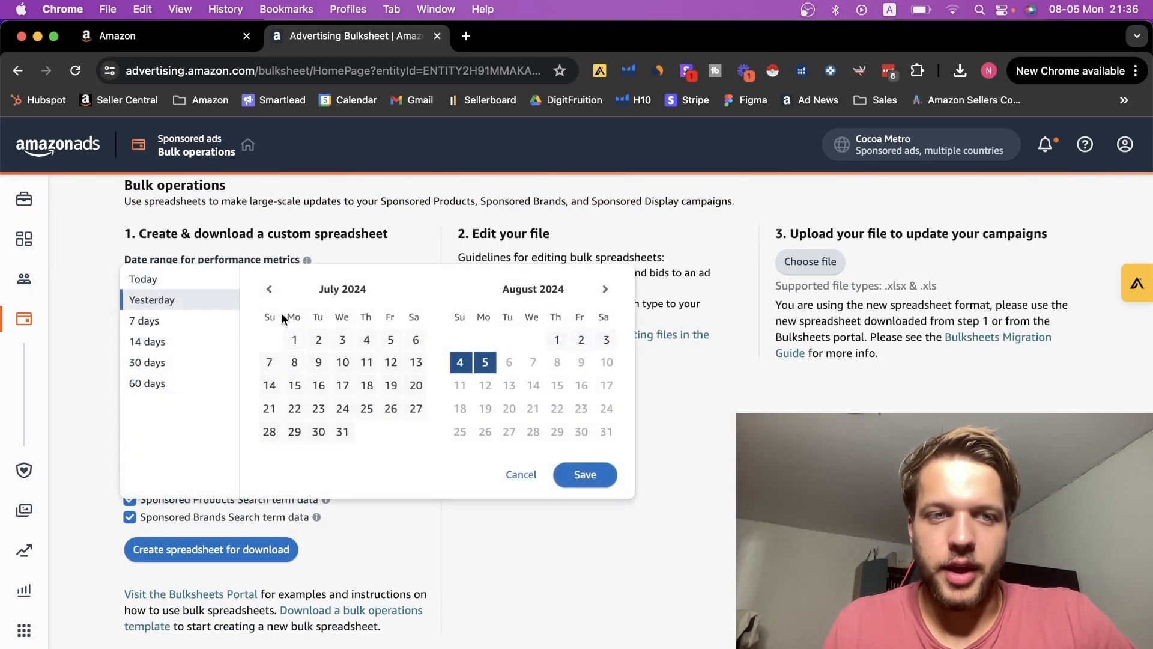
{"action": "key", "text": "Escape"}
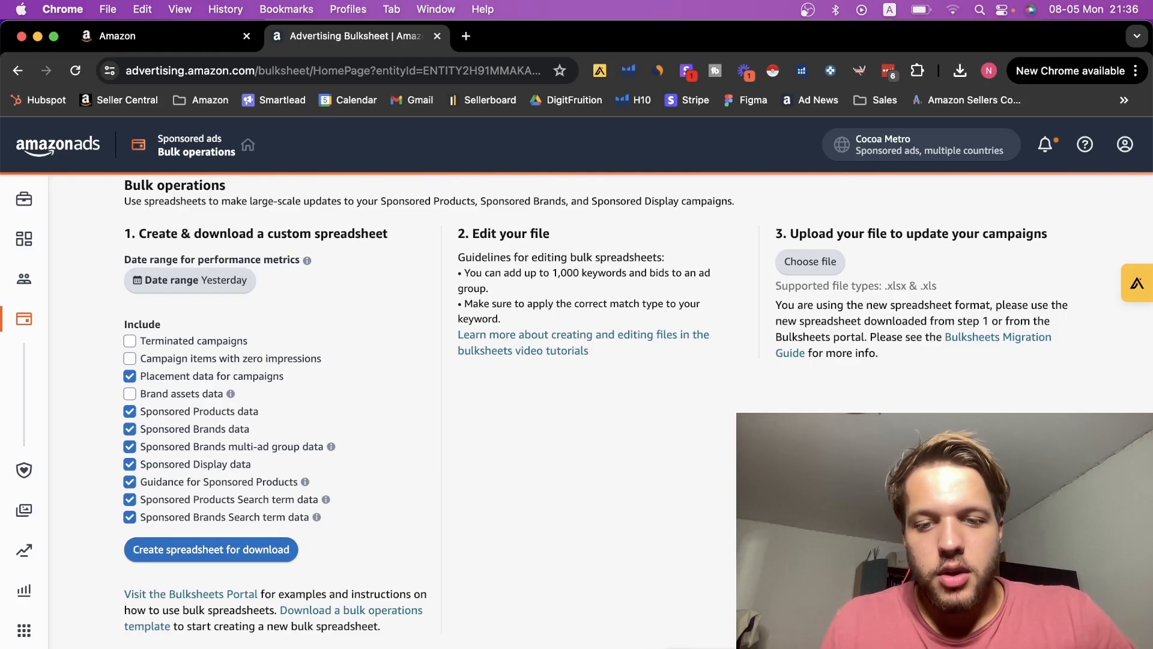
{"action": "key", "text": "super+Tab"}
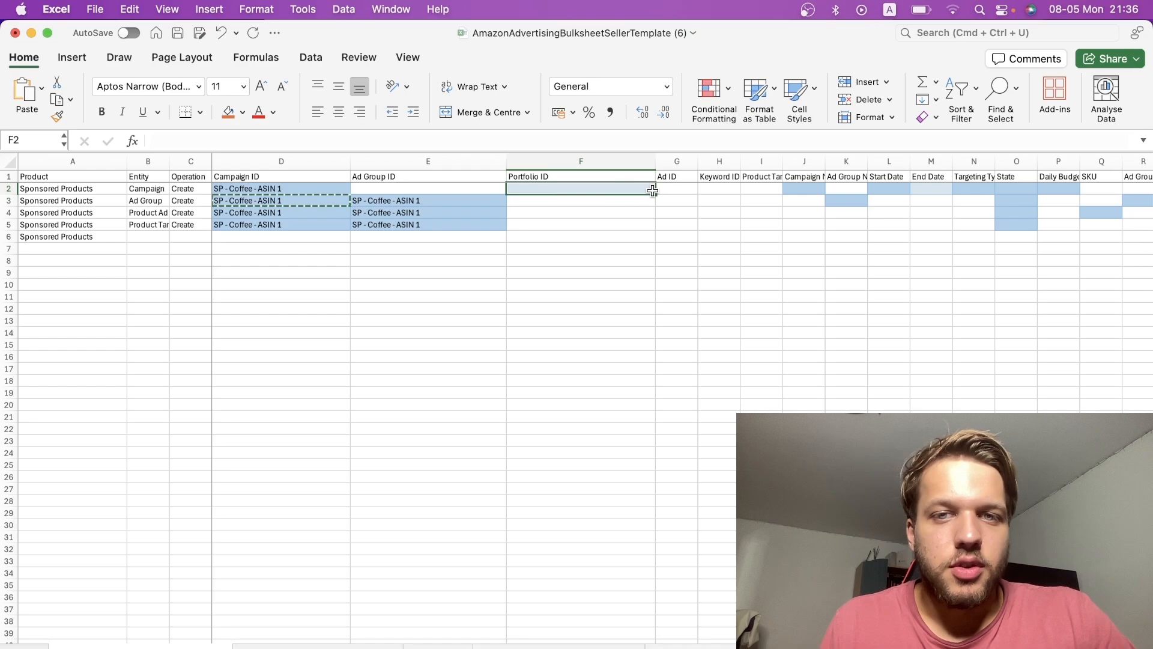
Step: Widen the Campaign Name column and copy the campaign ID from cell D2 into cell J2 as the campaign name
{"action": "scroll", "coordinate": [652, 190], "scroll_direction": "right", "scroll_amount": 3}
{"action": "scroll", "coordinate": [652, 190], "scroll_direction": "right", "scroll_amount": 4}
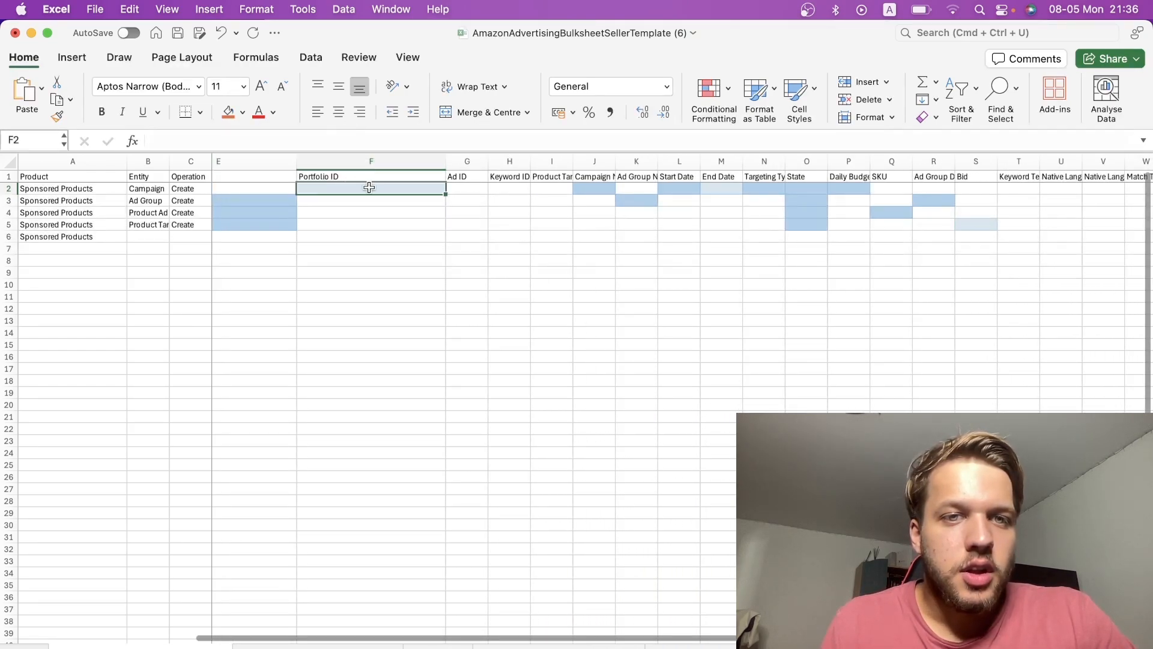
{"action": "scroll", "coordinate": [576, 200], "scroll_direction": "right", "scroll_amount": 2}
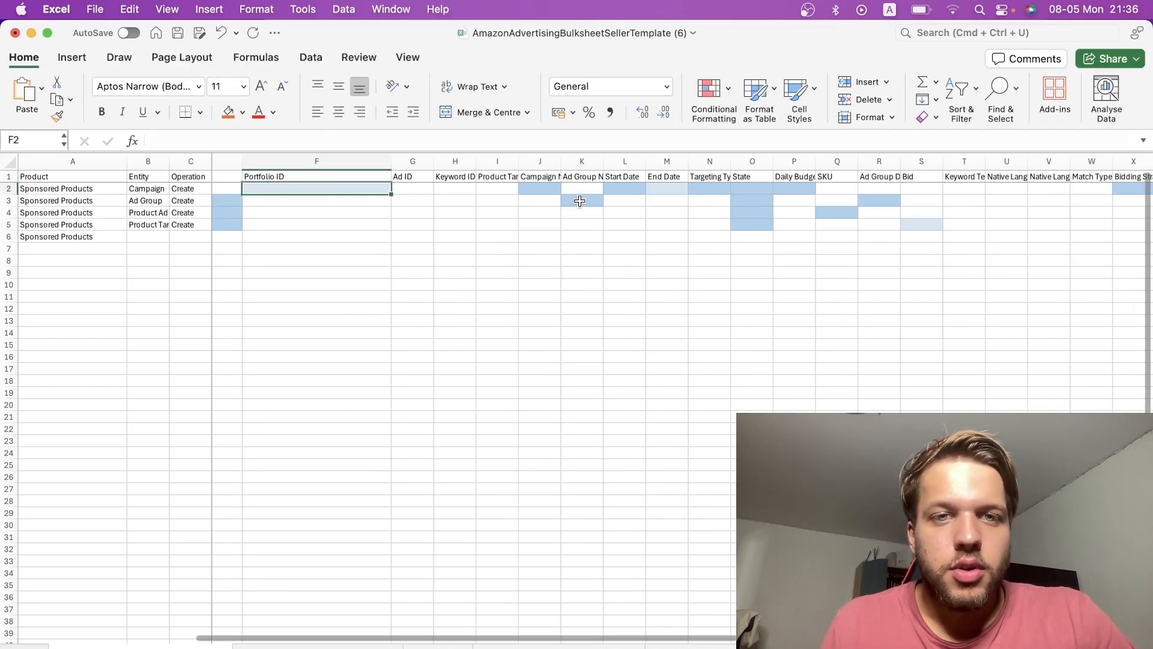
{"action": "left_click", "coordinate": [534, 189]}
{"action": "left_click_drag", "start_coordinate": [561, 160], "coordinate": [693, 161]}
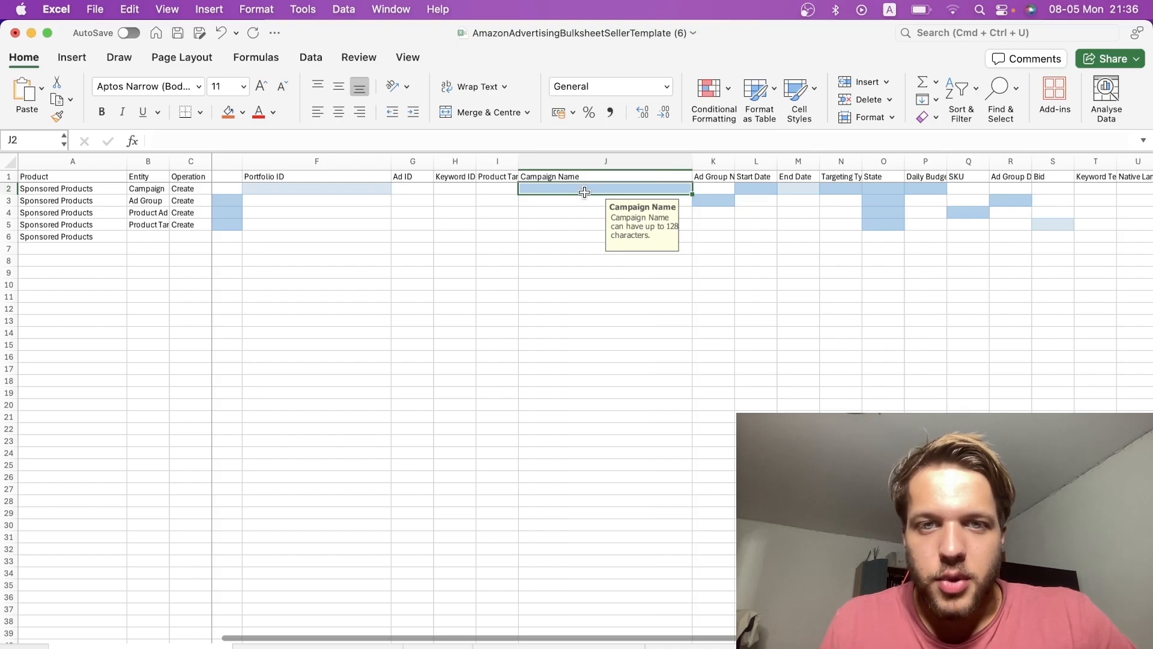
{"action": "scroll", "coordinate": [478, 322], "scroll_direction": "left", "scroll_amount": 9}
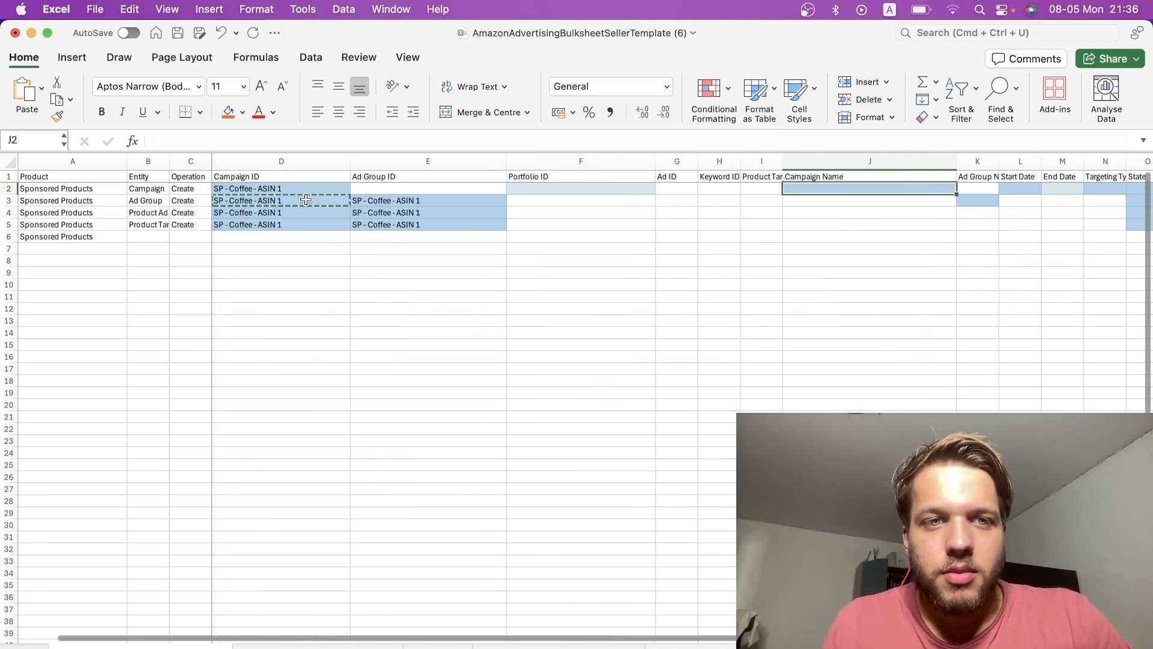
{"action": "left_click", "coordinate": [291, 188]}
{"action": "key", "text": "super+c"}
{"action": "left_click", "coordinate": [832, 179]}
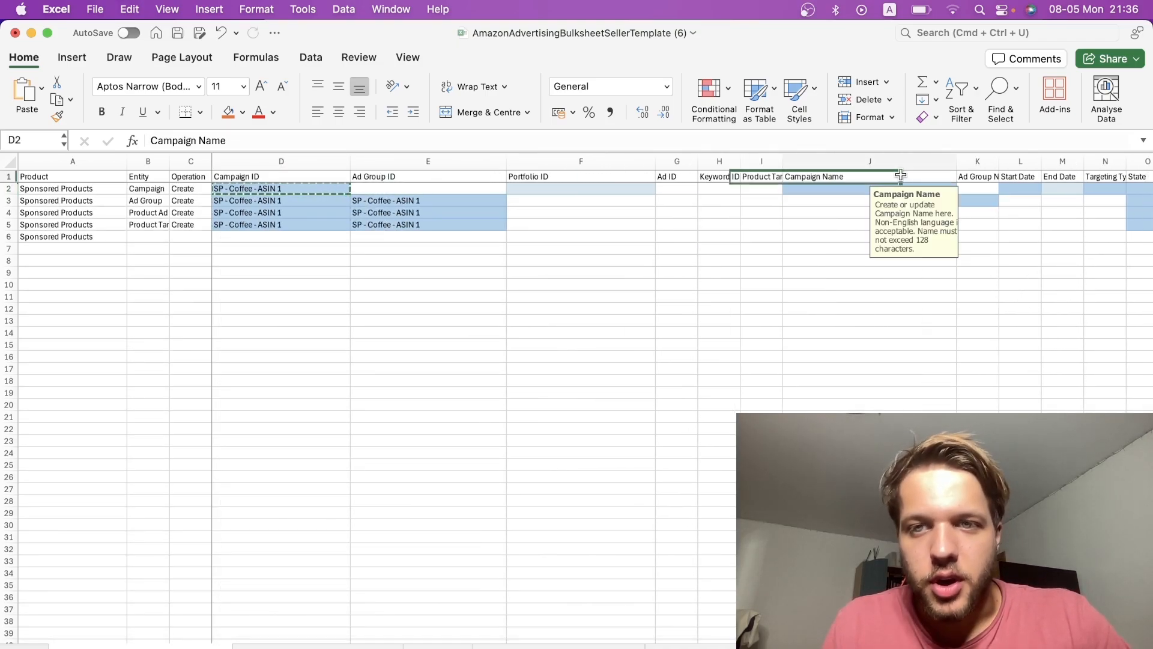
{"action": "left_click", "coordinate": [830, 185]}
{"action": "key", "text": "super+v"}
{"action": "left_click_drag", "start_coordinate": [246, 191], "coordinate": [251, 180]}
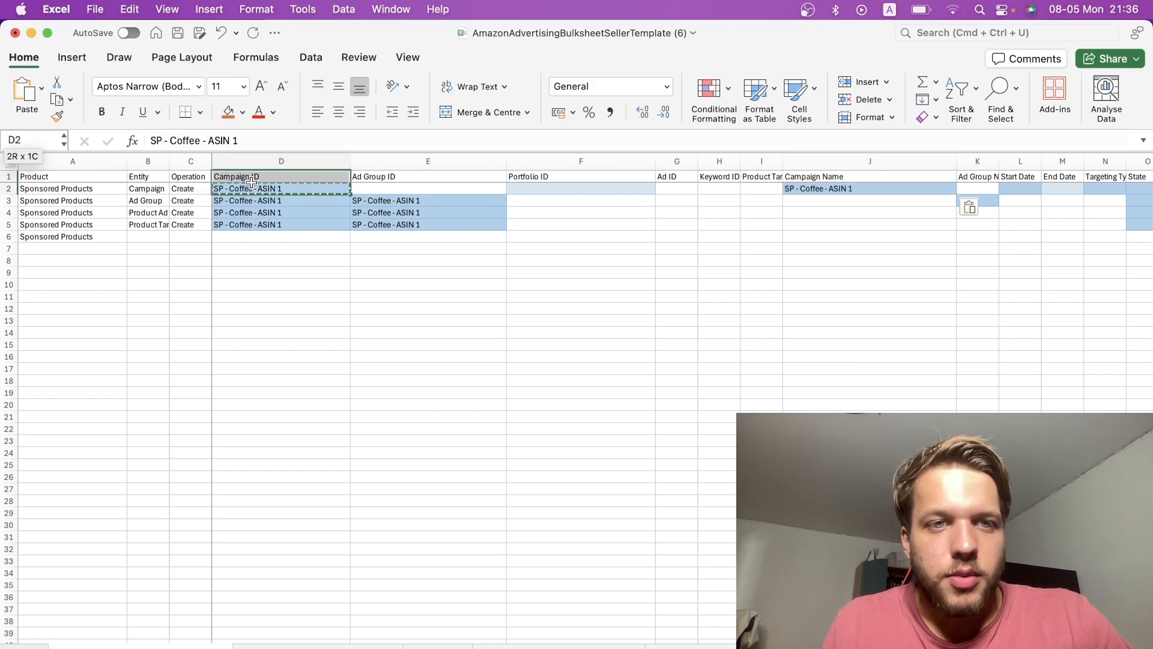
Step: Widen the Ad Group Name column and copy the campaign name from J2 into cell K3 on the Ad Group row
{"action": "scroll", "coordinate": [637, 221], "scroll_direction": "right", "scroll_amount": 9}
{"action": "left_click", "coordinate": [663, 190]}
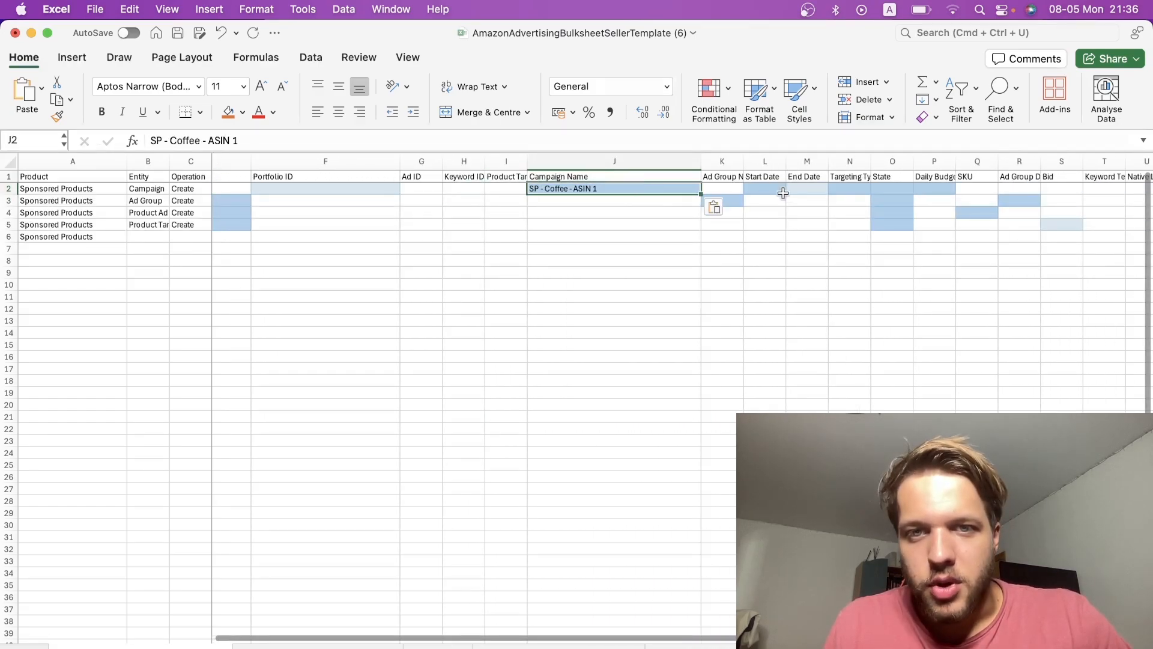
{"action": "key", "text": "Up"}
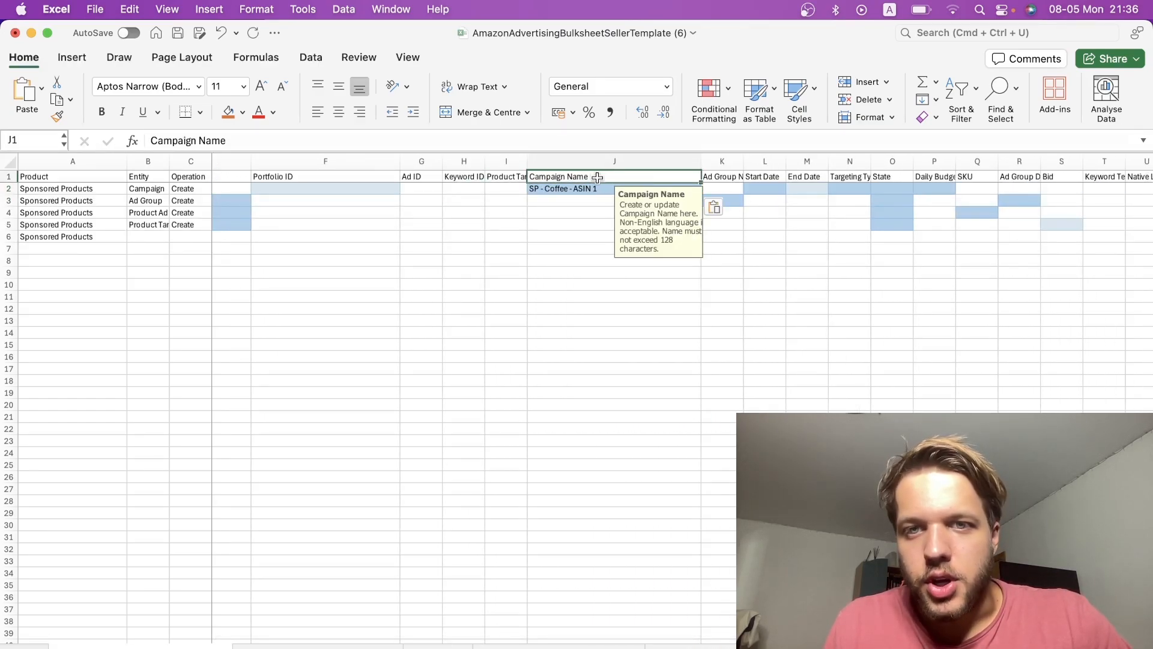
{"action": "left_click", "coordinate": [767, 210]}
{"action": "left_click_drag", "start_coordinate": [745, 161], "coordinate": [793, 161]}
{"action": "left_click", "coordinate": [767, 201]}
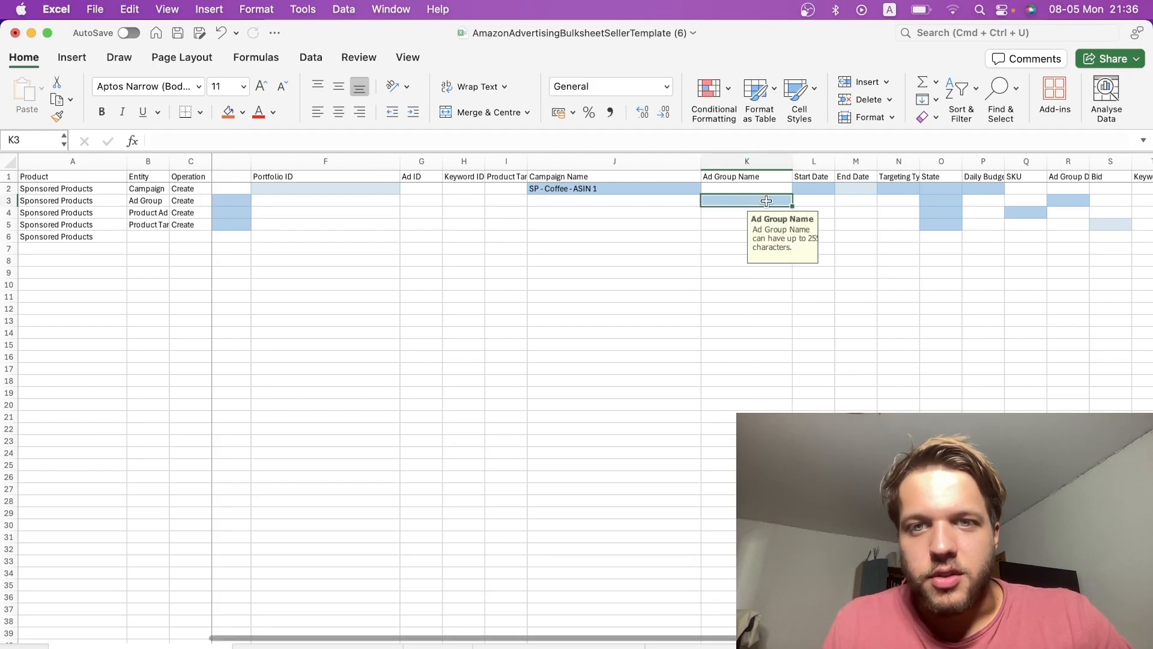
{"action": "scroll", "coordinate": [766, 201], "scroll_direction": "right", "scroll_amount": 5}
{"action": "left_click", "coordinate": [444, 188]}
{"action": "key", "text": "cmd+c"}
{"action": "left_click", "coordinate": [565, 201]}
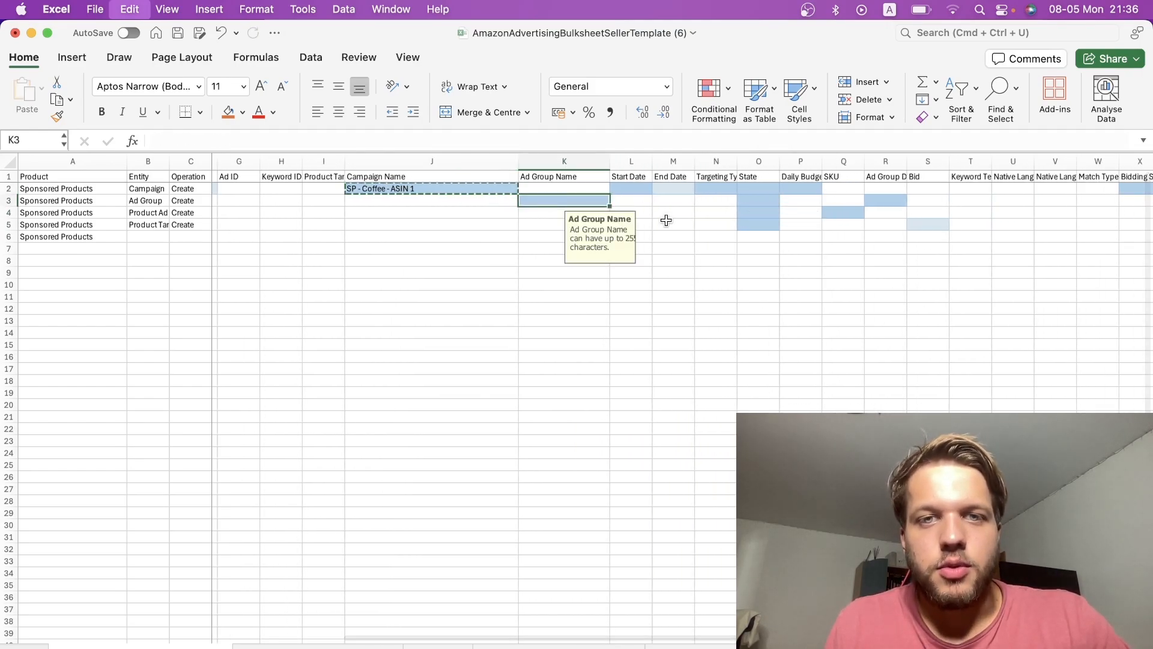
{"action": "key", "text": "cmd+v"}
Step: Enter 20240805 as the campaign's Start Date in cell L2 and leave the End Date blank
{"action": "left_click", "coordinate": [622, 177]}
{"action": "left_click", "coordinate": [622, 189]}
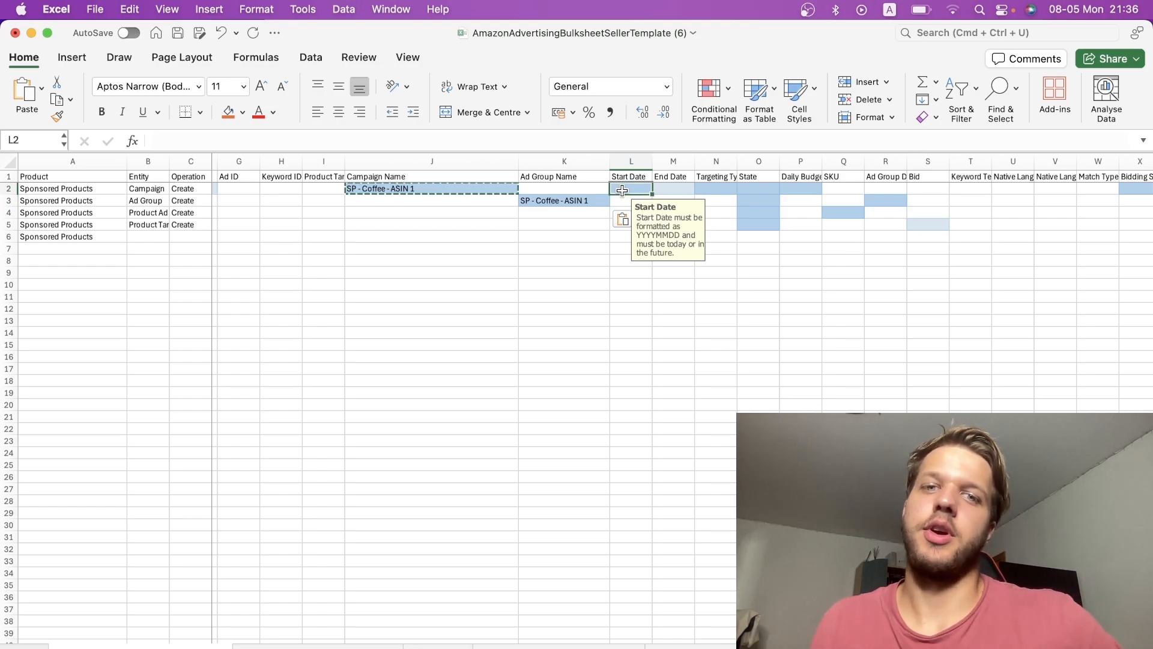
{"action": "type", "text": "2024080"}
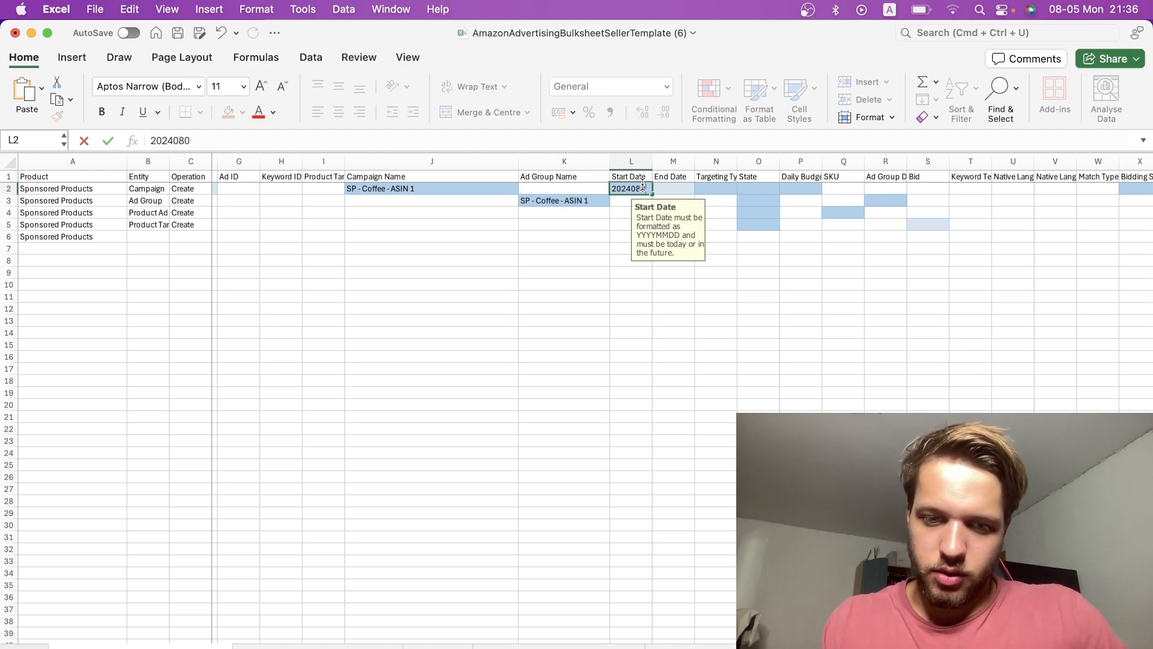
{"action": "type", "text": "5"}
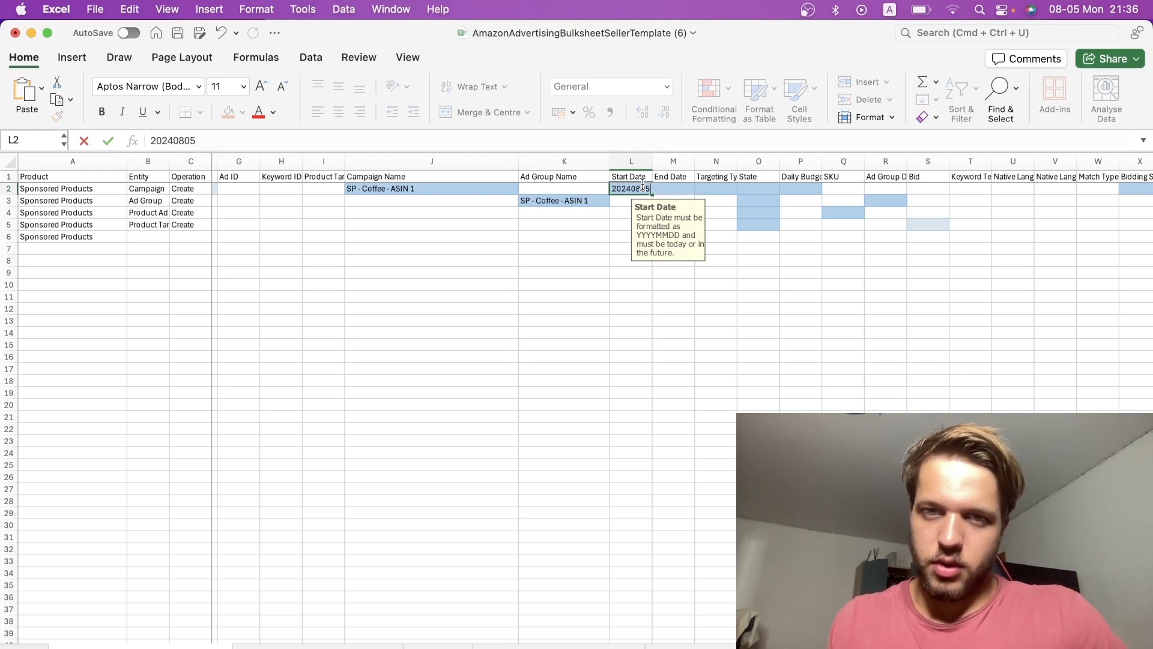
{"action": "left_click", "coordinate": [702, 188]}
{"action": "left_click", "coordinate": [670, 189]}
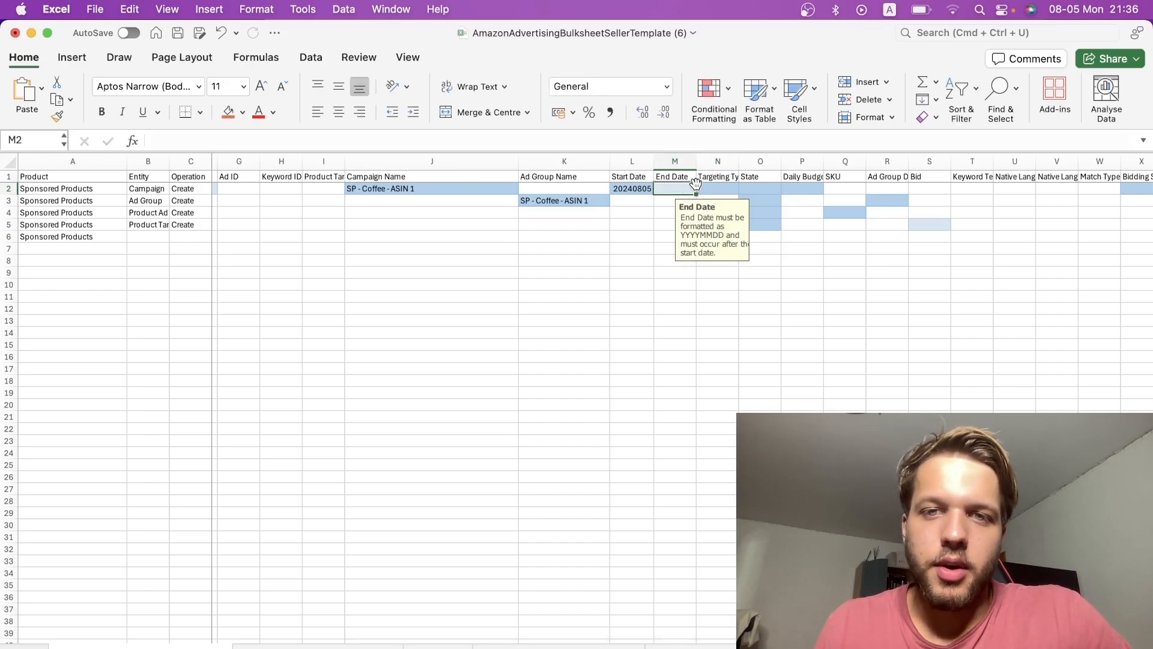
Step: Widen the Targeting Type column and set the campaign's targeting type in cell N2 to MANUAL
{"action": "left_click", "coordinate": [728, 189]}
{"action": "left_click_drag", "start_coordinate": [738, 161], "coordinate": [785, 161]}
{"action": "left_click", "coordinate": [791, 189]}
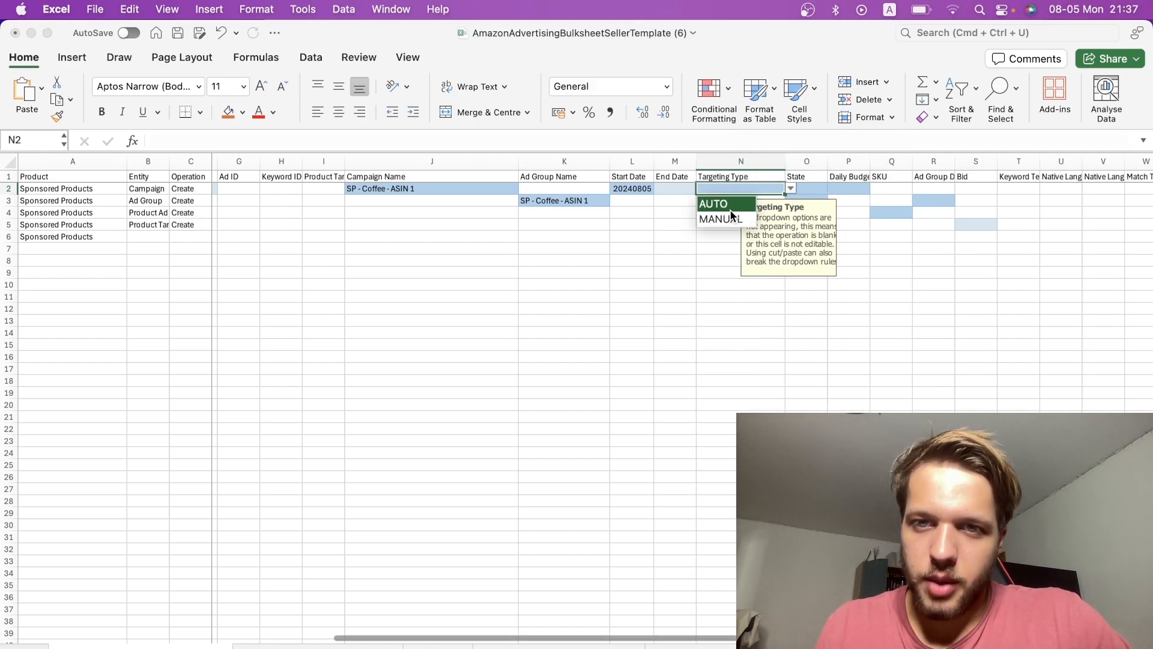
{"action": "left_click", "coordinate": [723, 221]}
Step: Set the campaign's State in cell O2 to enabled
{"action": "left_click", "coordinate": [805, 188]}
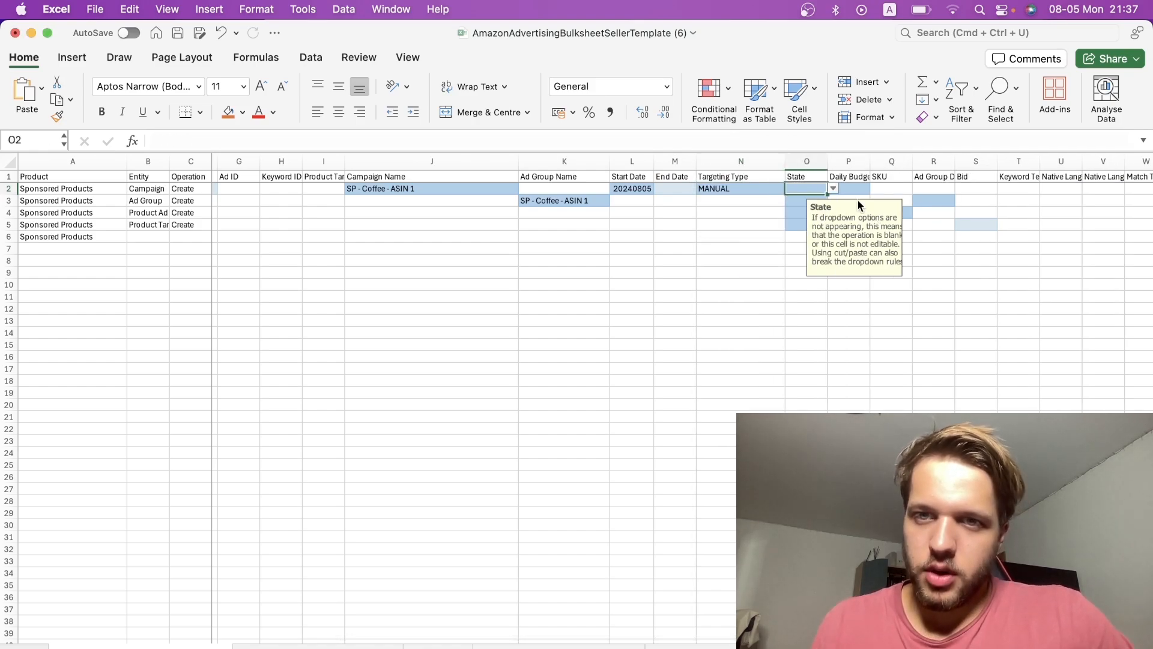
{"action": "left_click", "coordinate": [833, 189]}
{"action": "left_click", "coordinate": [802, 203]}
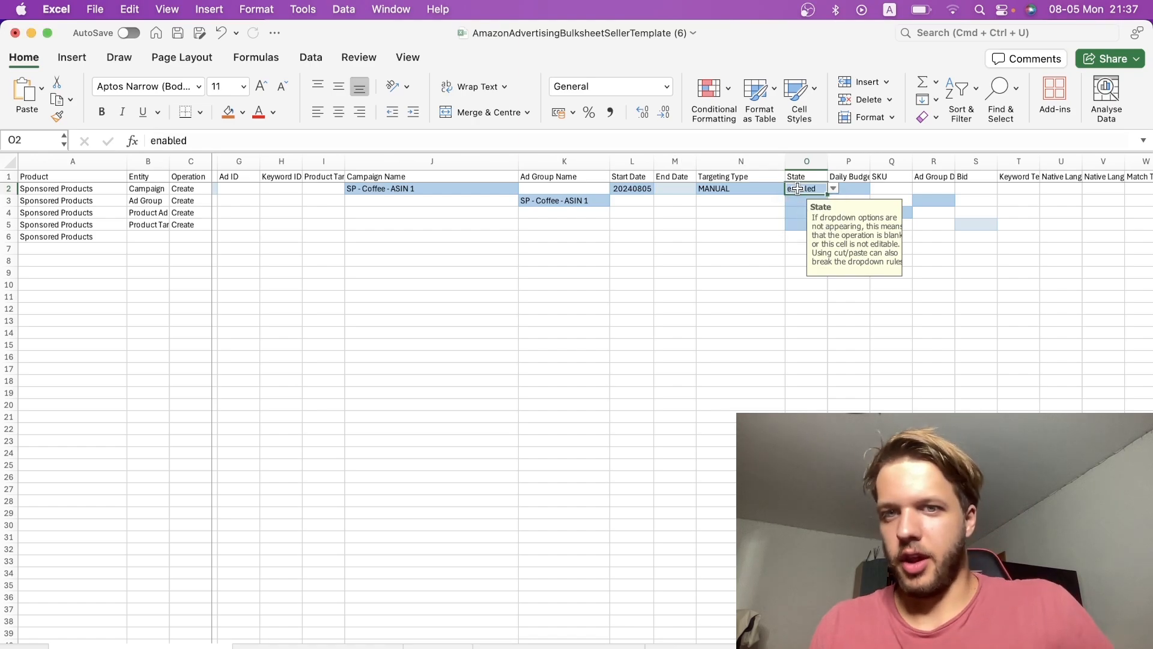
Step: Copy the enabled state from O2 into cells O3 to O5 for the ad group, product ad and product targeting rows
{"action": "key", "text": "super+c"}
{"action": "mouse_move", "coordinate": [799, 202]}
{"action": "left_mouse_down"}
{"action": "mouse_move", "coordinate": [795, 227]}
{"action": "mouse_move", "coordinate": [809, 192]}
{"action": "left_mouse_up"}
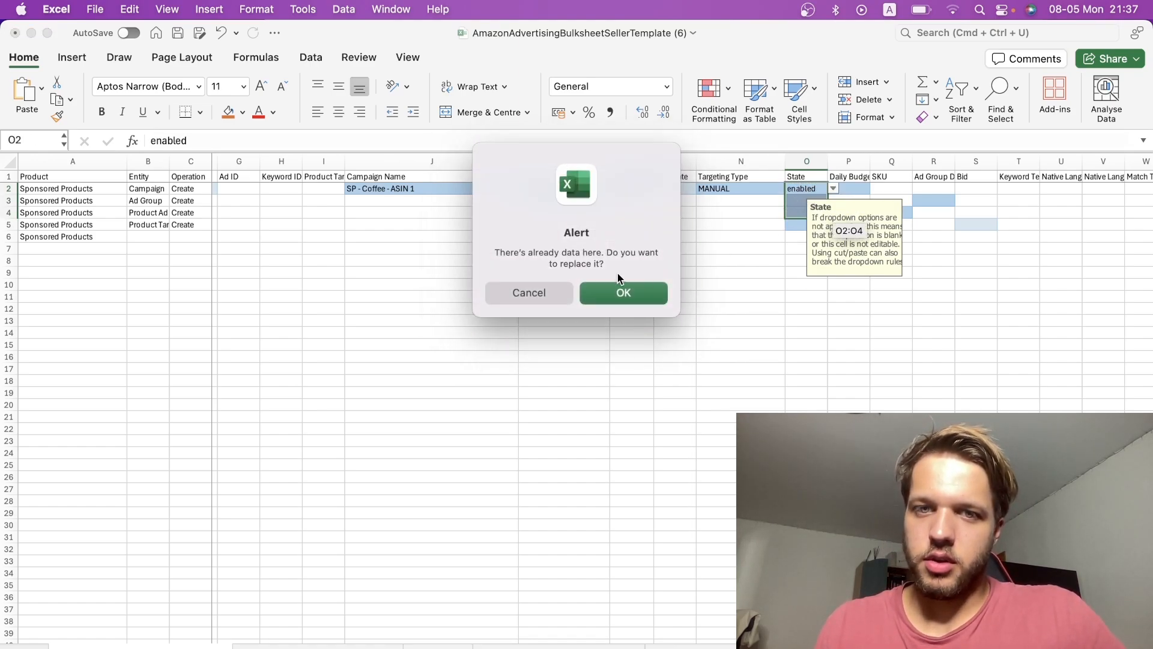
{"action": "left_click", "coordinate": [557, 284]}
{"action": "left_click", "coordinate": [801, 188]}
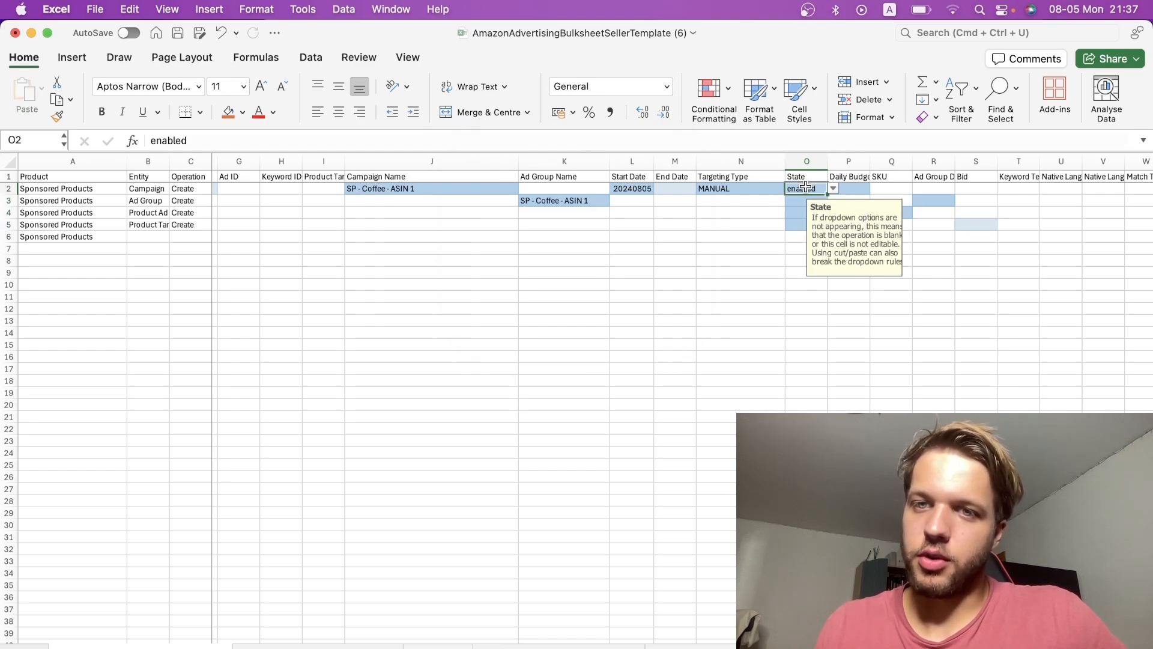
{"action": "left_click", "coordinate": [796, 199]}
{"action": "left_click_drag", "start_coordinate": [796, 199], "coordinate": [795, 227]}
{"action": "key", "text": "super+v"}
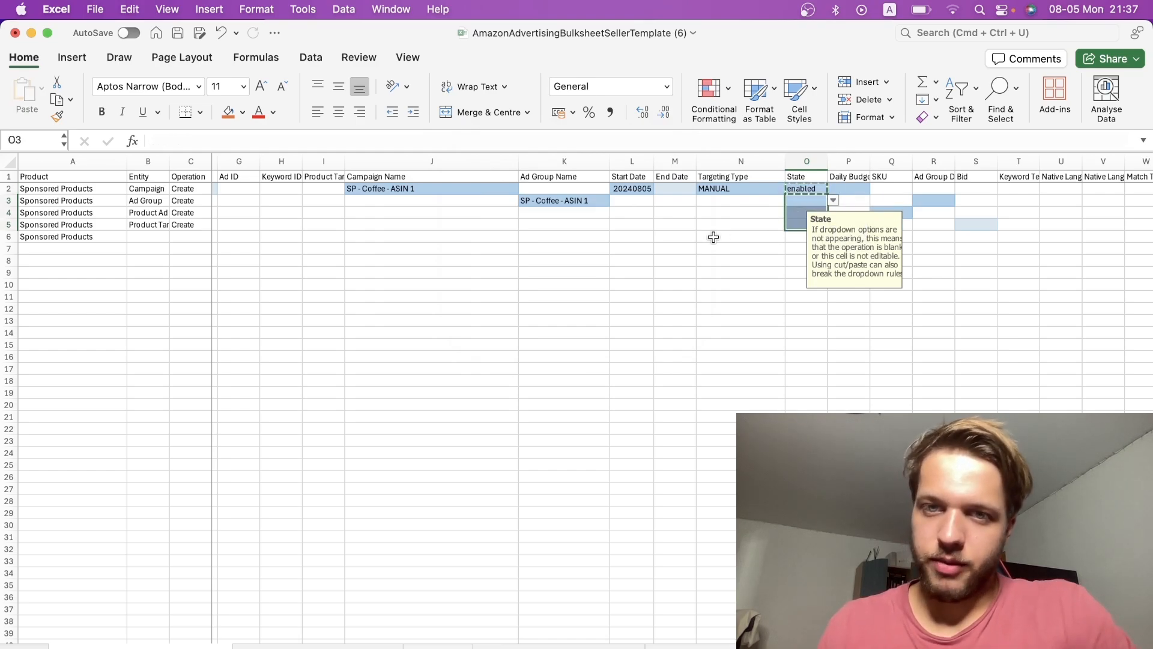
{"action": "left_click", "coordinate": [712, 236]}
{"action": "left_click", "coordinate": [877, 268]}
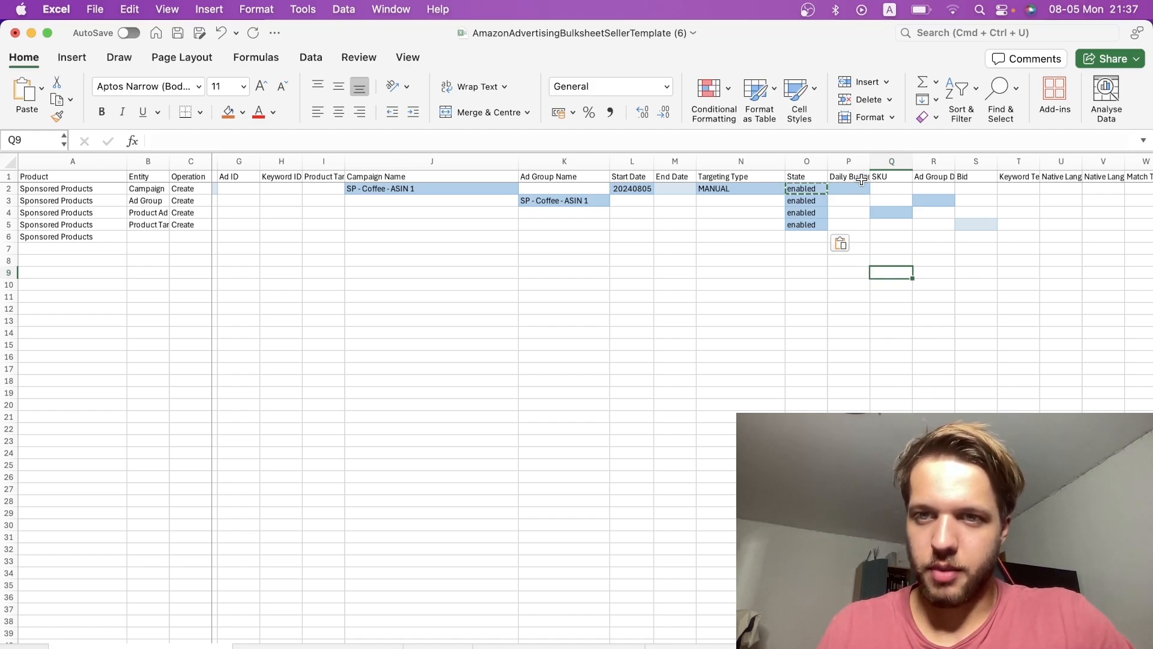
Step: Widen the Daily Budget column and enter a daily budget of 20 for the campaign in cell P2
{"action": "left_click_drag", "start_coordinate": [869, 161], "coordinate": [925, 161]}
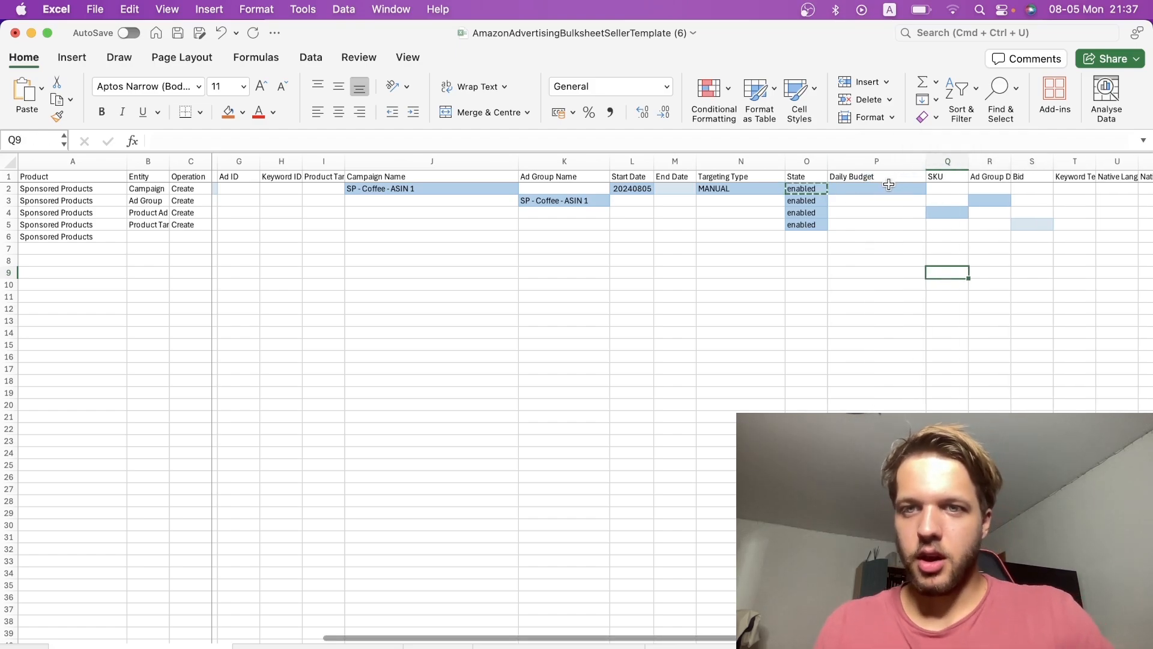
{"action": "left_click", "coordinate": [868, 187]}
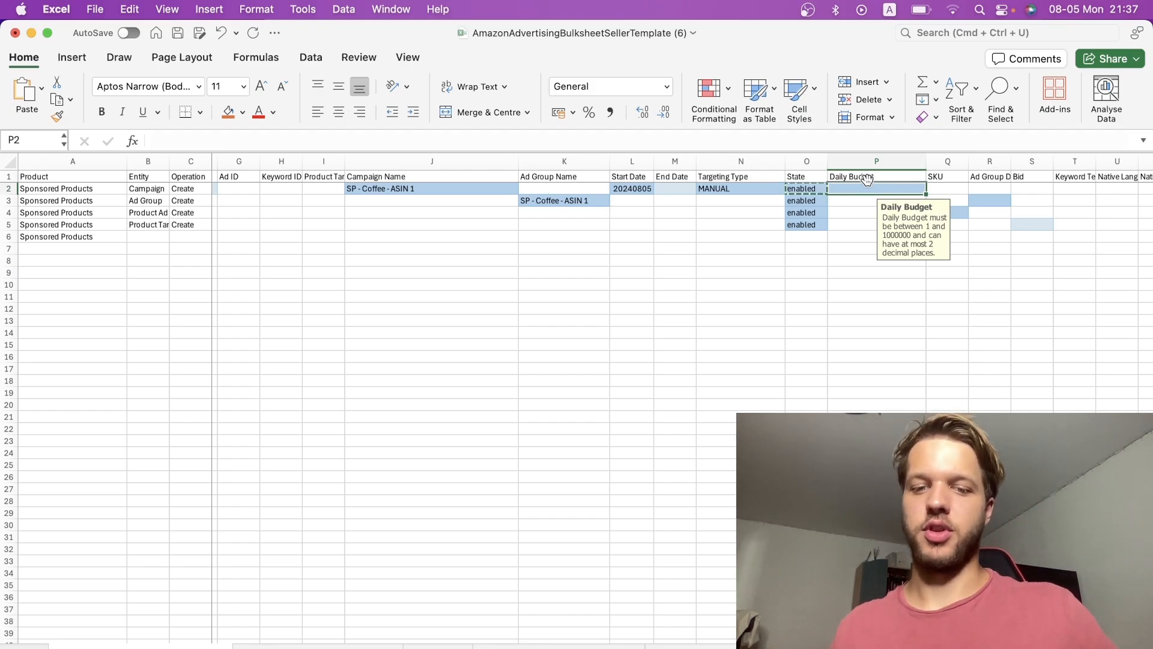
{"action": "type", "text": "20"}
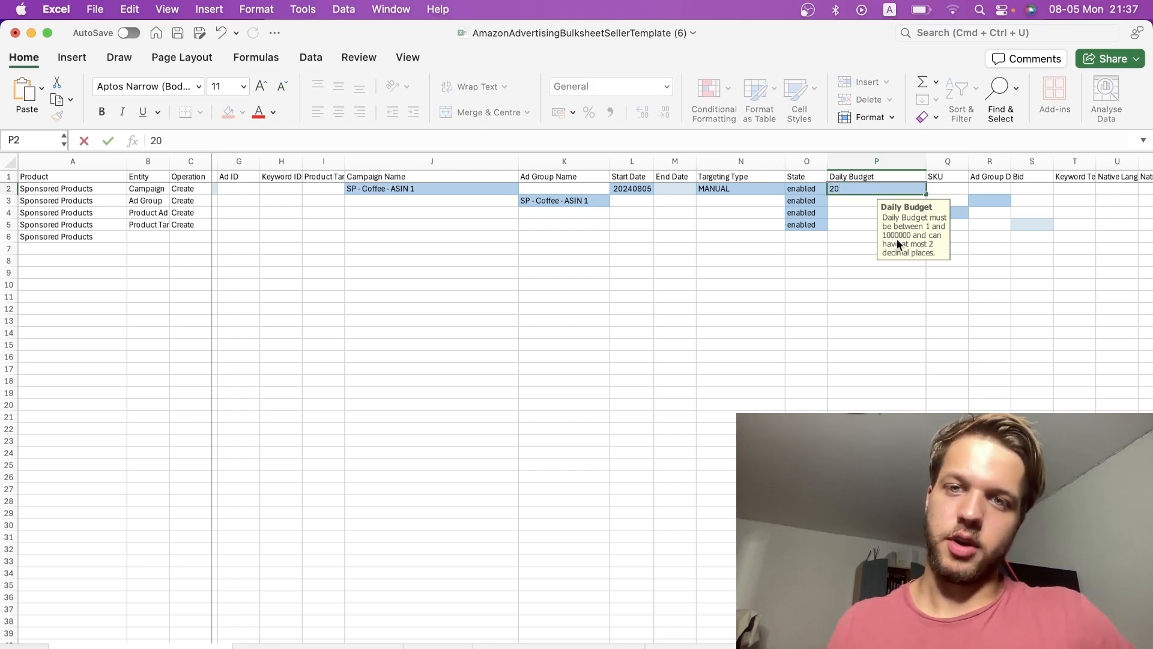
{"action": "left_click", "coordinate": [851, 226]}
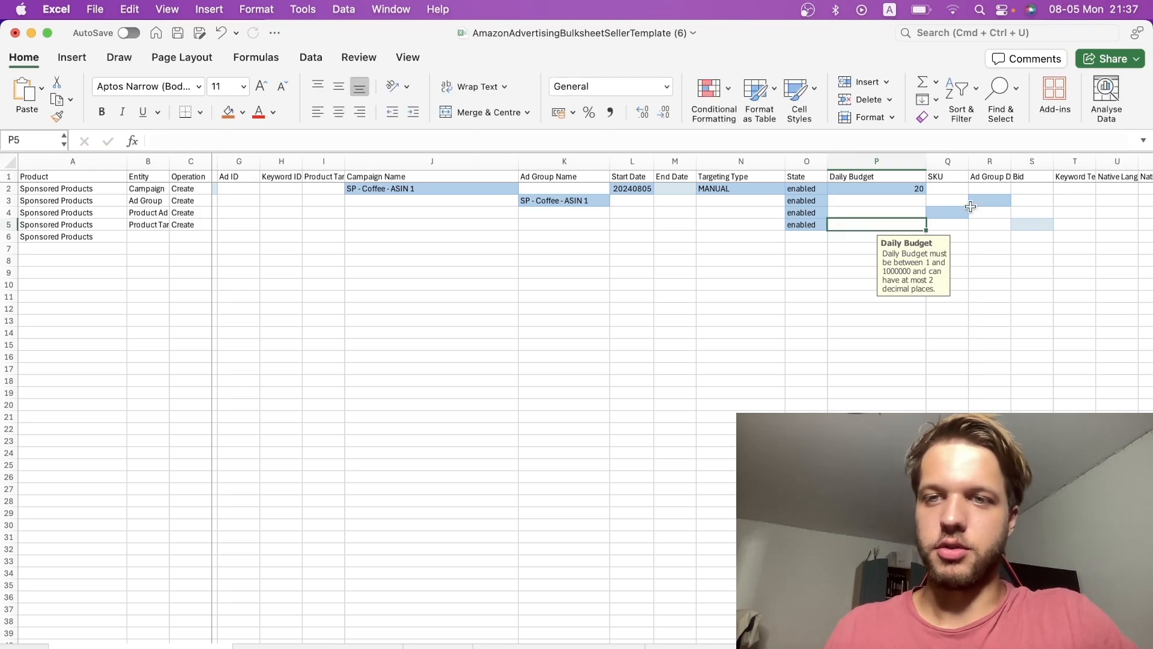
Step: Switch to Chrome and open the Manage All Inventory page in Amazon Seller Central
{"action": "left_click", "coordinate": [948, 214]}
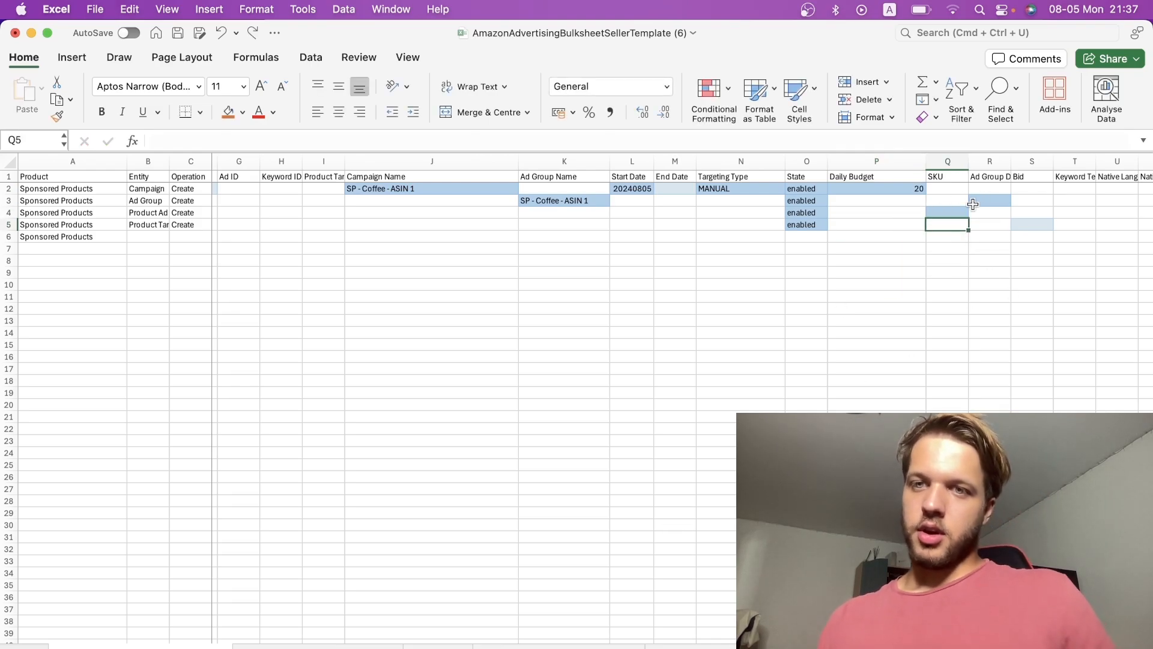
{"action": "left_click", "coordinate": [949, 201]}
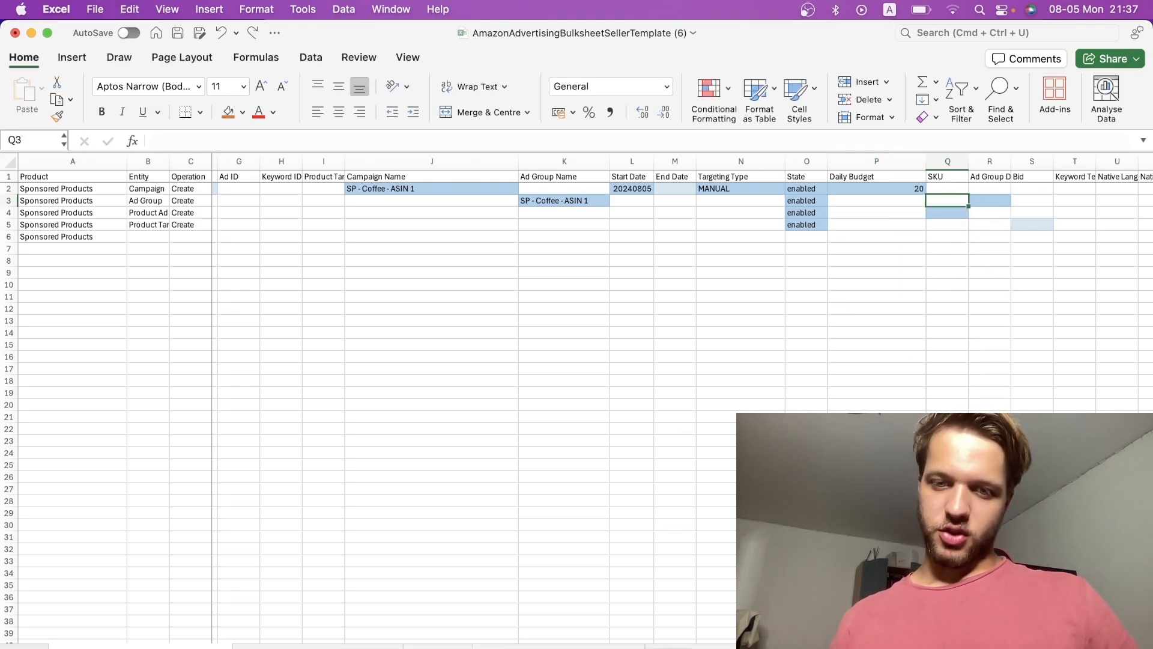
{"action": "key", "text": "super+Tab"}
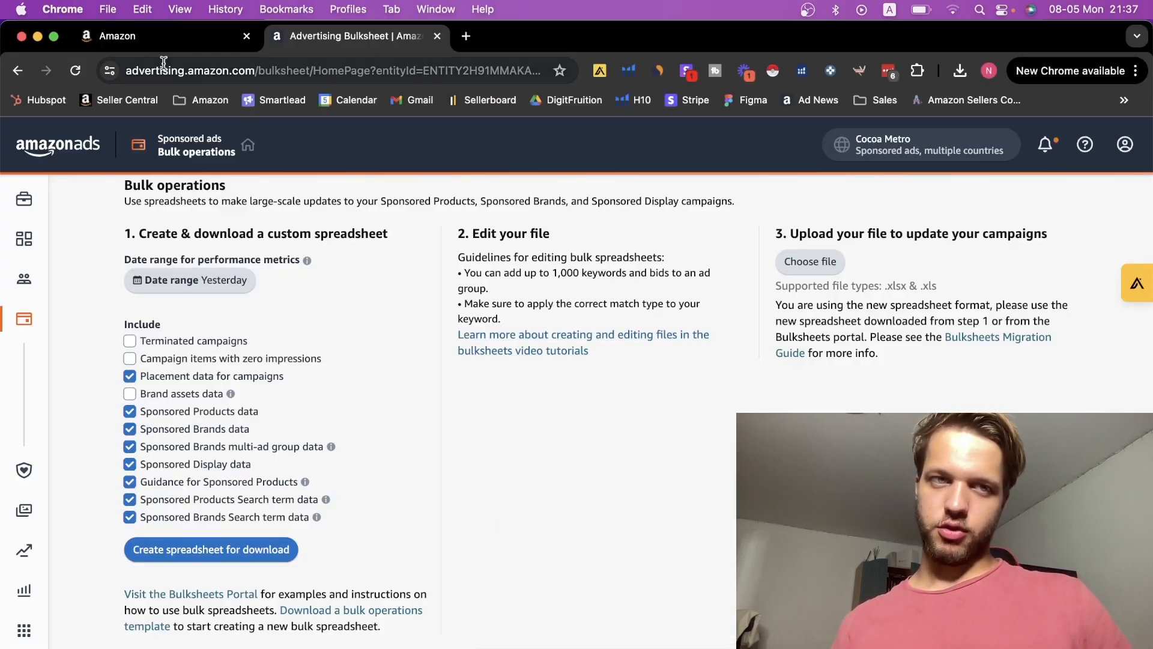
{"action": "left_click", "coordinate": [162, 43]}
{"action": "mouse_move", "coordinate": [51, 220]}
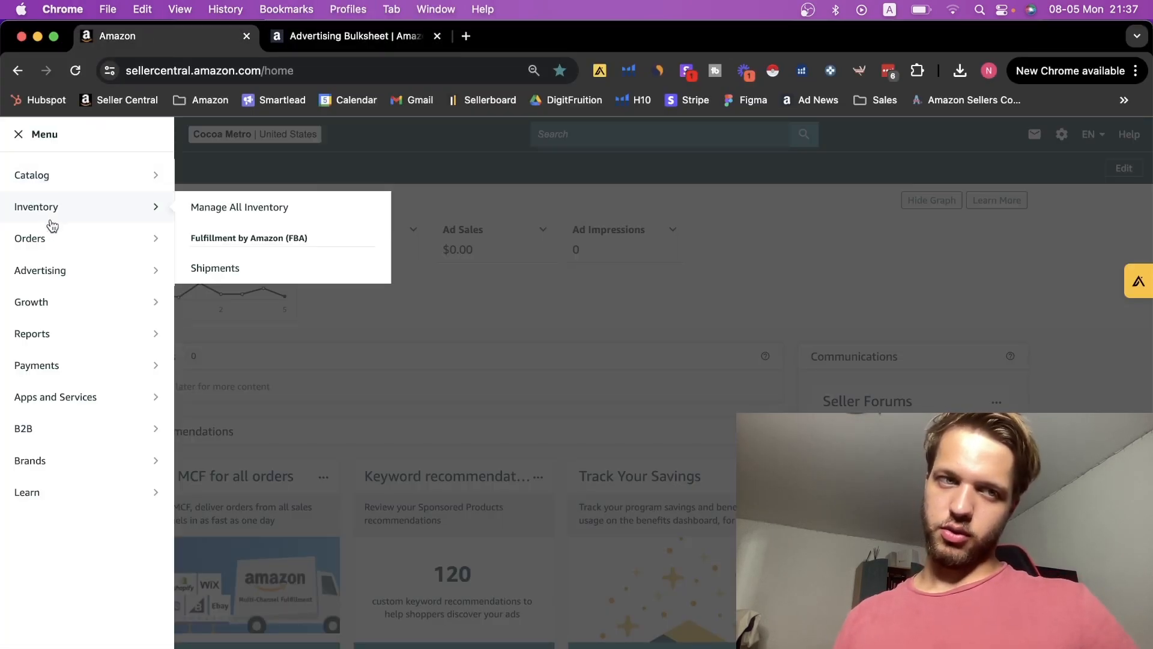
{"action": "left_click", "coordinate": [299, 208]}
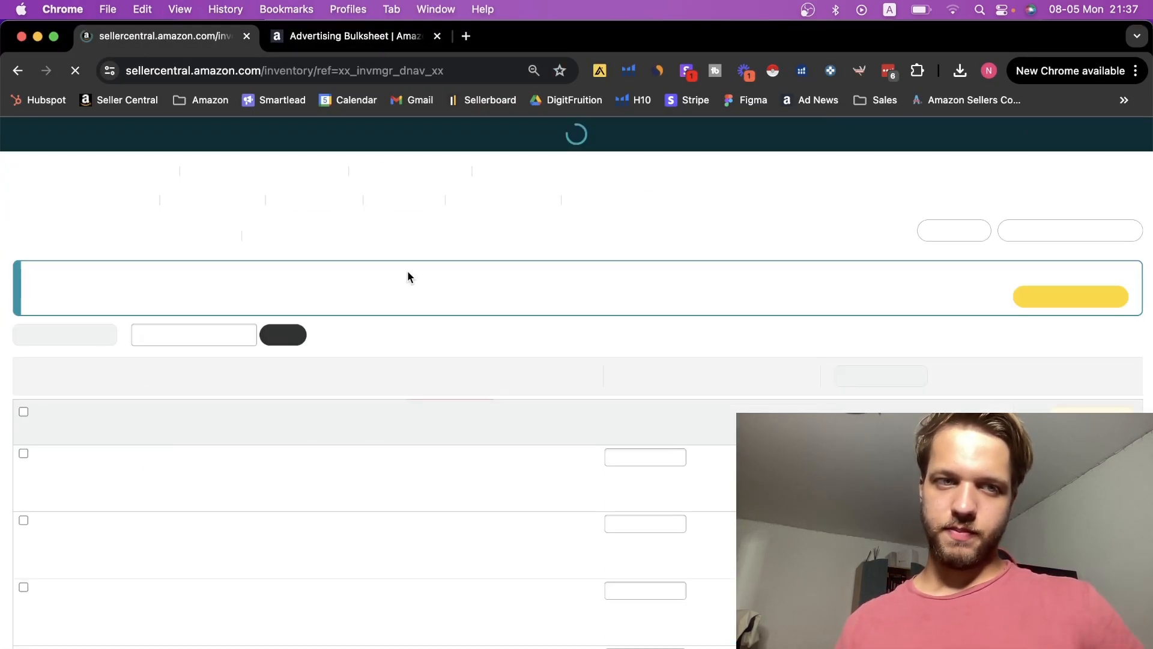
Step: Copy the SKU Organic Belgian Cocoa Powder FBA from the inventory list and paste it into the product ad's SKU cell Q4 in Excel
{"action": "scroll", "coordinate": [299, 511], "scroll_direction": "down", "scroll_amount": 1}
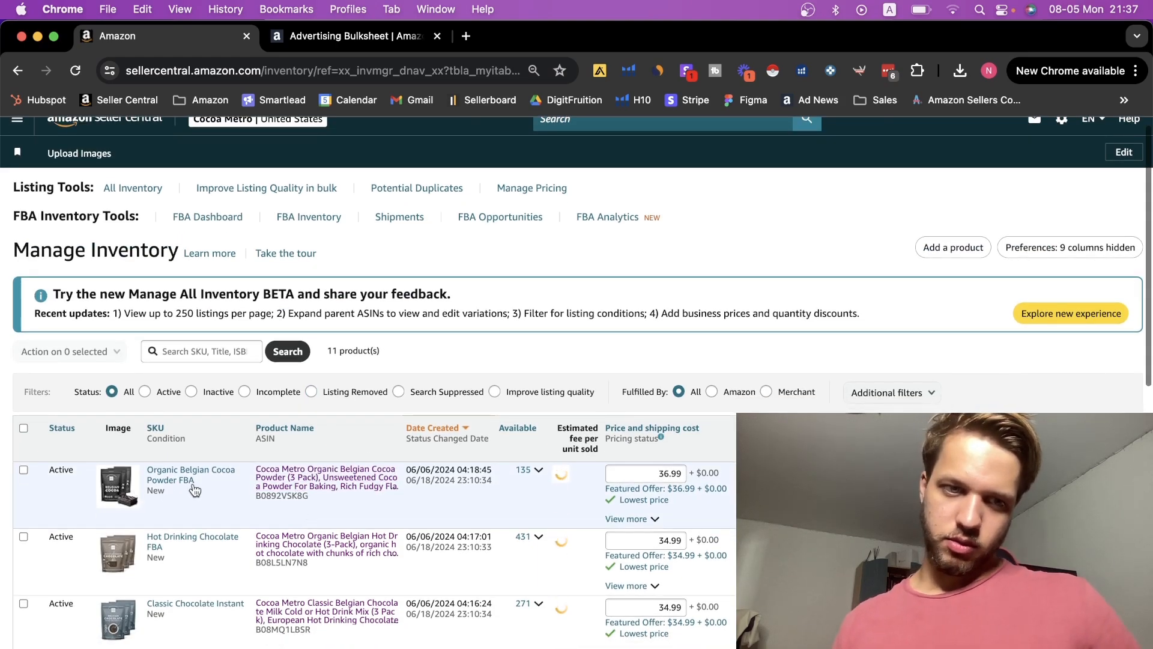
{"action": "left_click_drag", "start_coordinate": [194, 481], "coordinate": [148, 469]}
{"action": "key", "text": "super+Tab"}
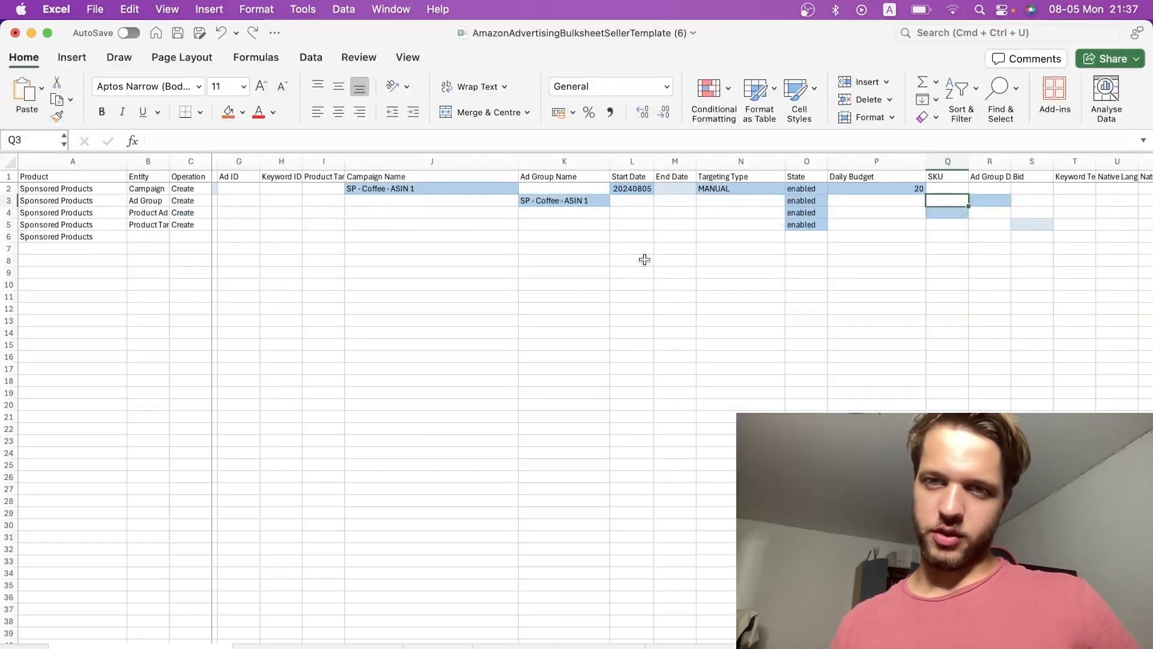
{"action": "left_click", "coordinate": [947, 211]}
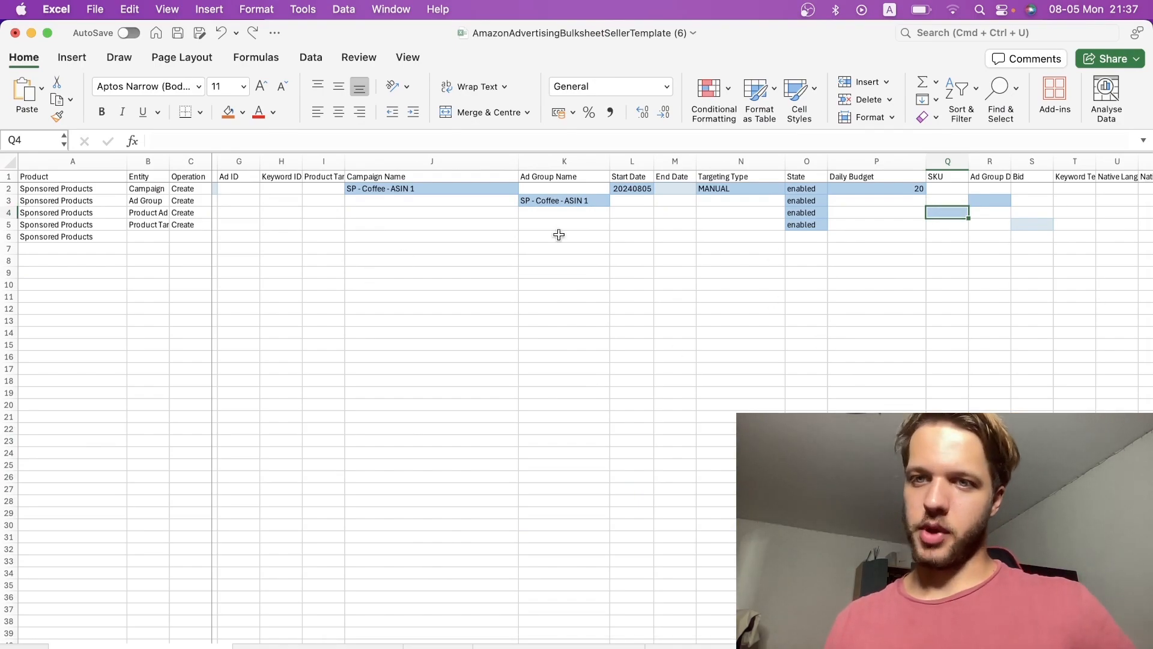
{"action": "key", "text": "super+v"}
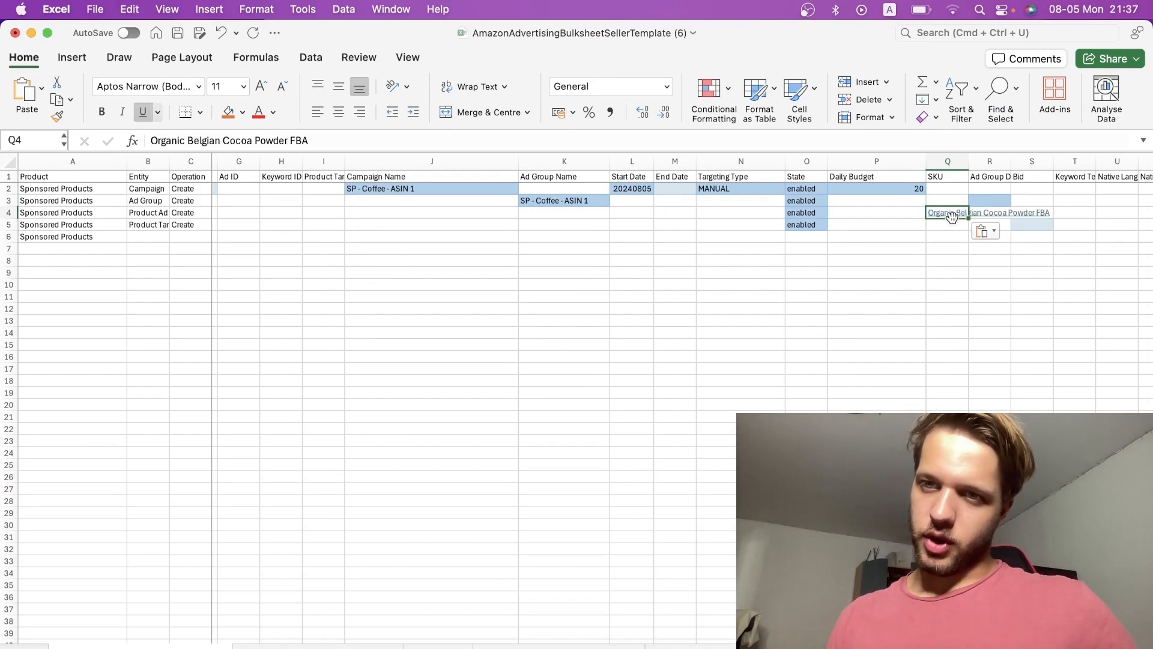
Step: Widen the Ad Group Default Bid column and enter a default bid of 1 for the ad group in cell R3
{"action": "left_click", "coordinate": [986, 199]}
{"action": "left_click_drag", "start_coordinate": [1011, 161], "coordinate": [1072, 161]}
{"action": "type", "text": "1"}
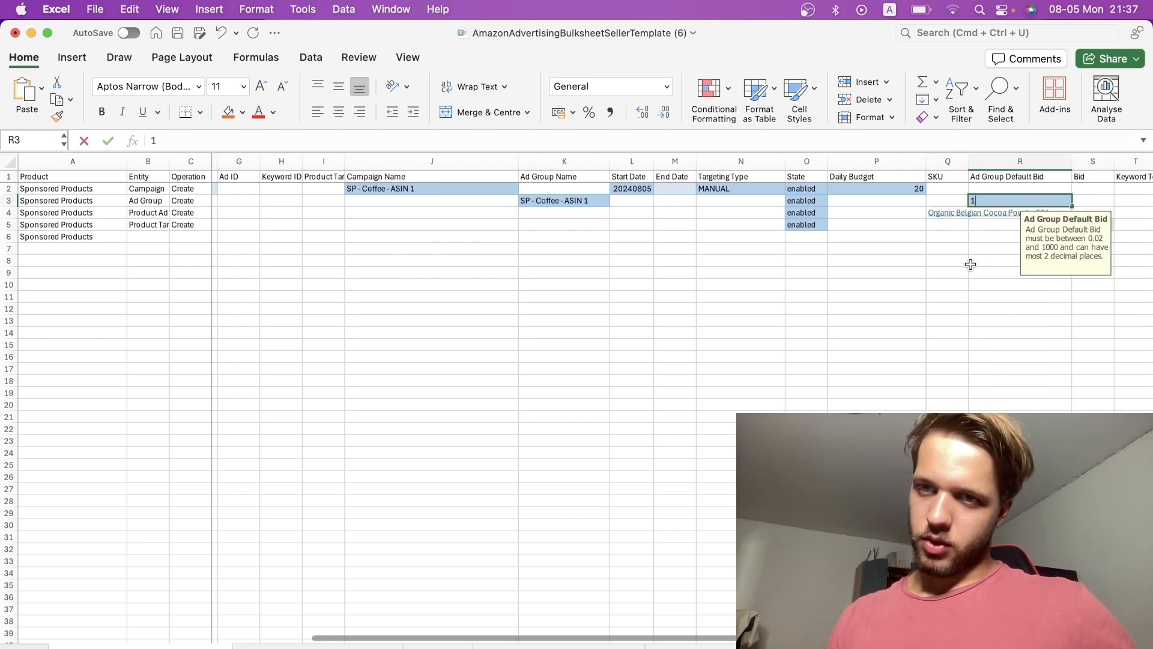
{"action": "left_click", "coordinate": [970, 264]}
{"action": "scroll", "coordinate": [925, 240], "scroll_direction": "right", "scroll_amount": 4}
{"action": "left_click", "coordinate": [831, 200]}
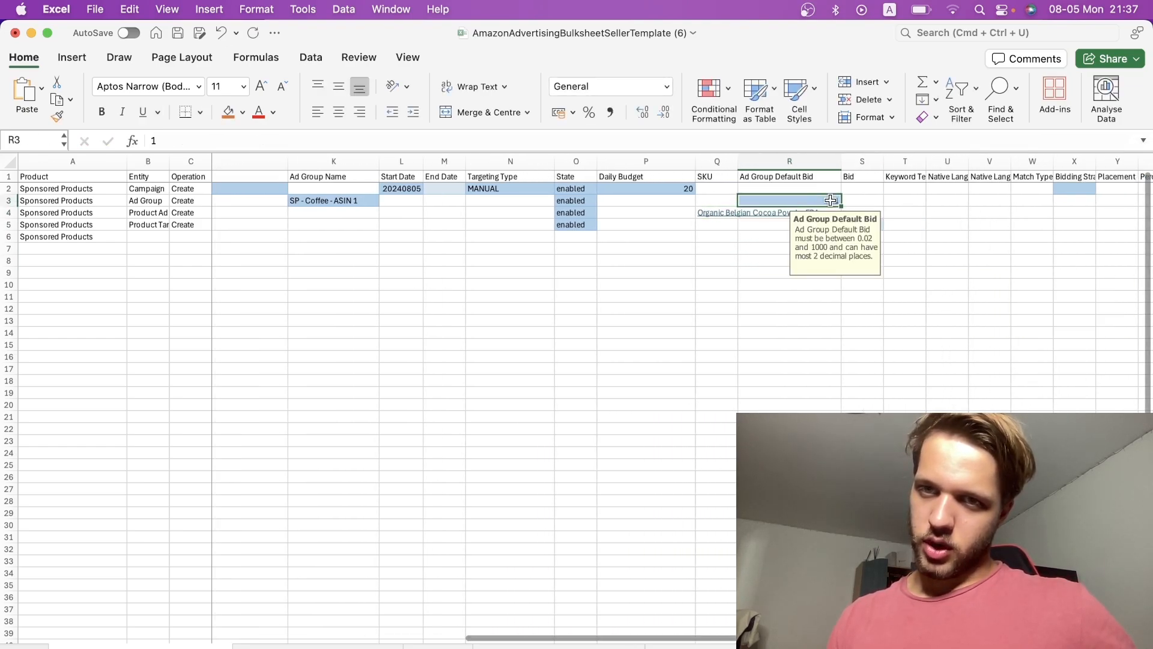
Step: Widen the Product Targeting Expression column AA to fit its full header and select cell AA5
{"action": "left_click", "coordinate": [890, 193]}
{"action": "left_click", "coordinate": [861, 234]}
{"action": "left_click", "coordinate": [867, 223]}
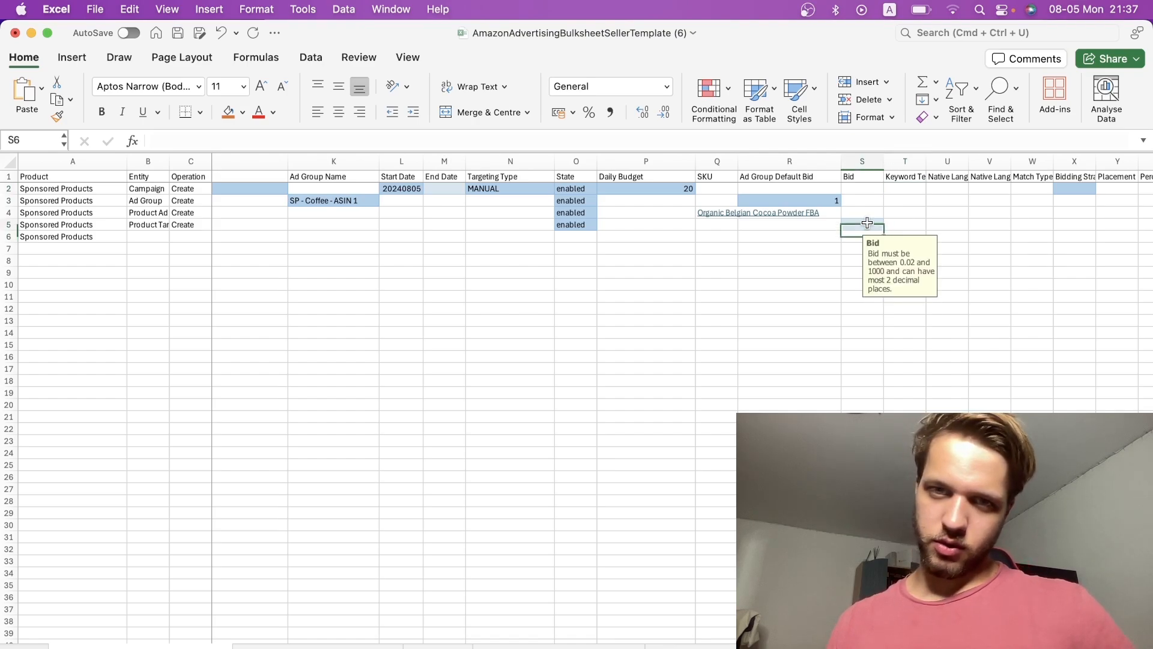
{"action": "scroll", "coordinate": [755, 240], "scroll_direction": "right", "scroll_amount": 8}
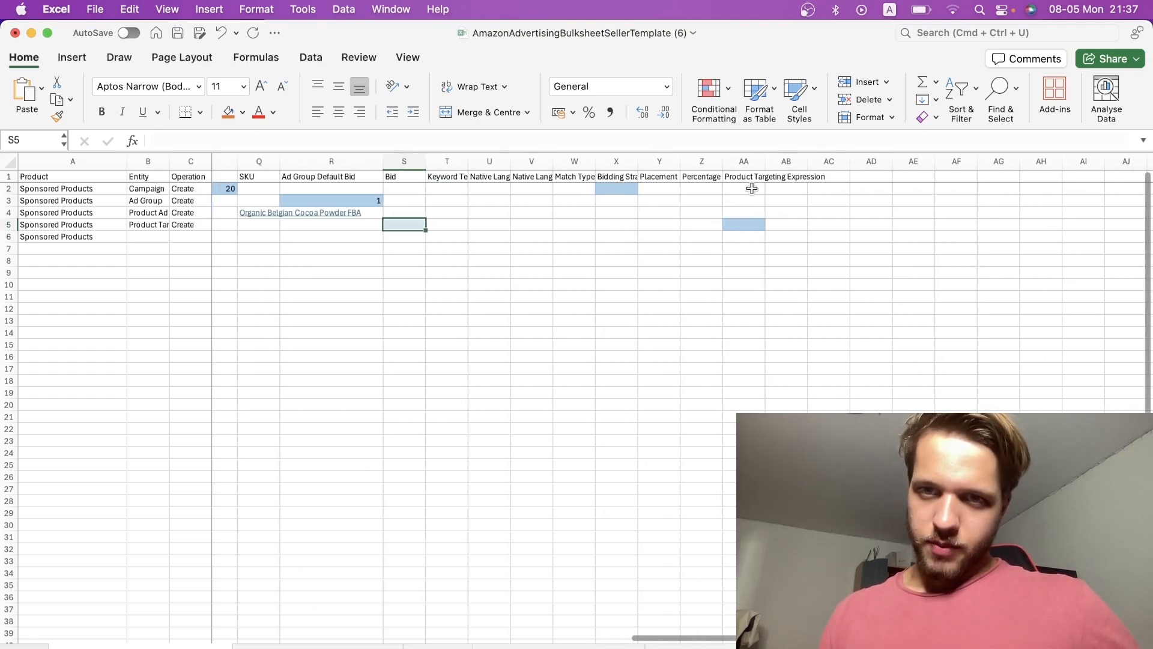
{"action": "left_click_drag", "start_coordinate": [765, 161], "coordinate": [872, 161]}
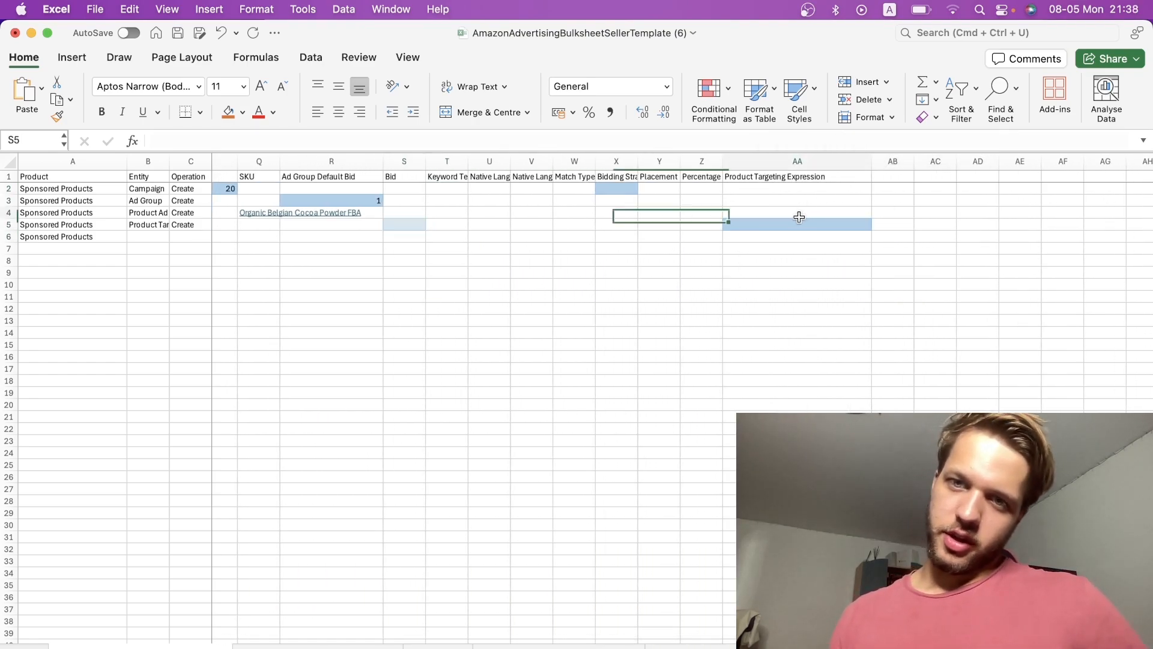
{"action": "left_click", "coordinate": [799, 218]}
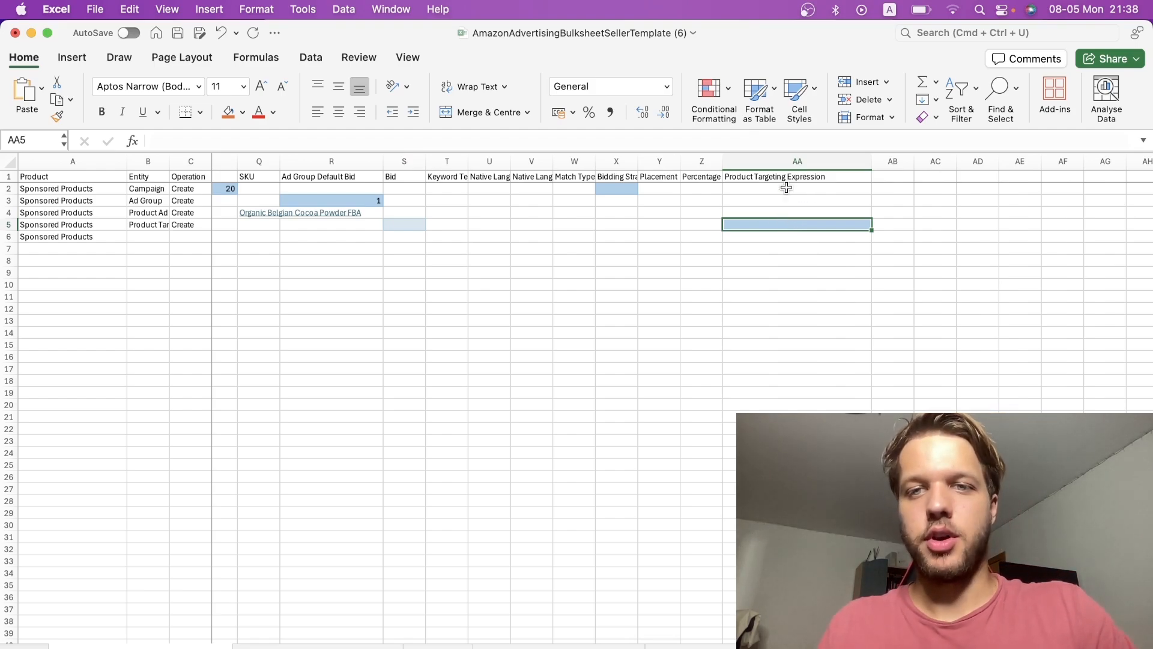
{"action": "left_click_drag", "start_coordinate": [789, 178], "coordinate": [767, 224]}
{"action": "left_click", "coordinate": [768, 224]}
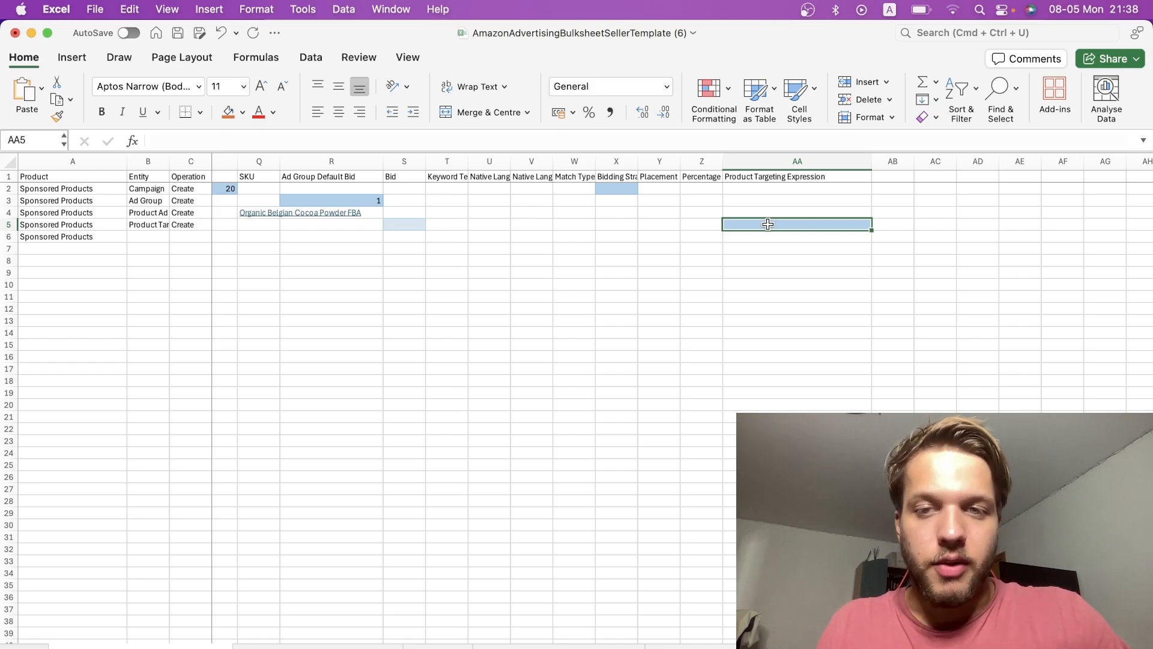
{"action": "type", "text": "asn"}
{"action": "key", "text": "BackSpace"}
{"action": "key", "text": "BackSpace"}
{"action": "key", "text": "BackSpace"}
{"action": "key", "text": "BackSpace"}
{"action": "key", "text": "BackSpace"}
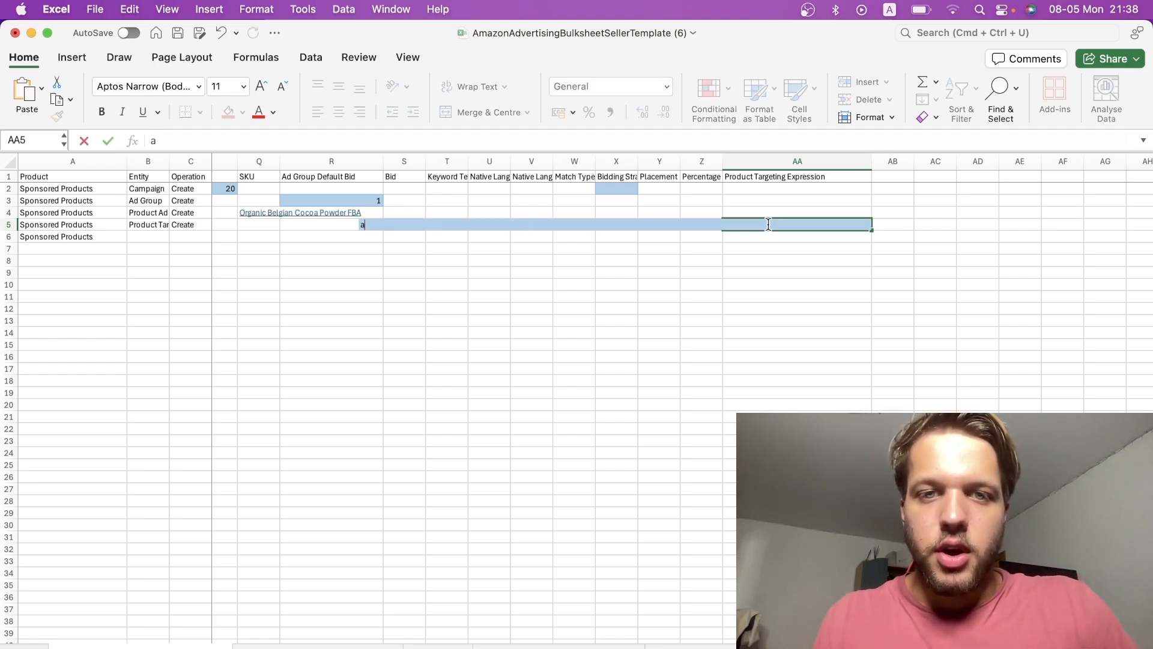
Step: Enter the expression asin="" in the spare cell AA9 and place the text cursor between its quotes
{"action": "left_click", "coordinate": [740, 273]}
{"action": "type", "text": "asin="}
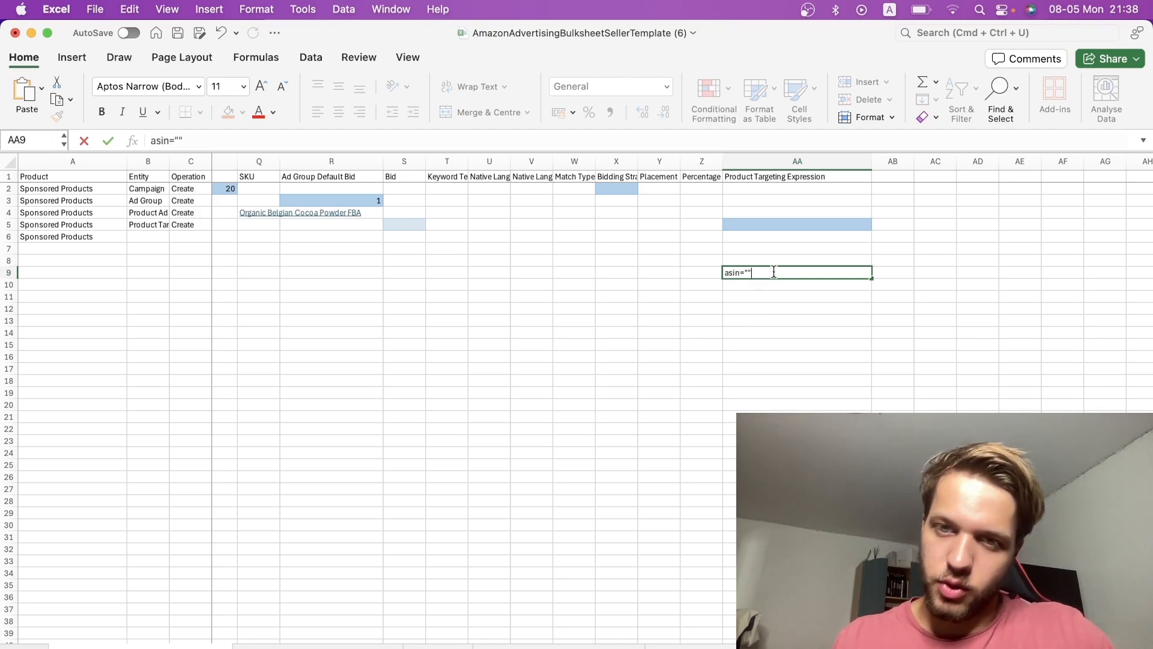
{"action": "key", "text": "Left"}
{"action": "double_click", "coordinate": [747, 273]}
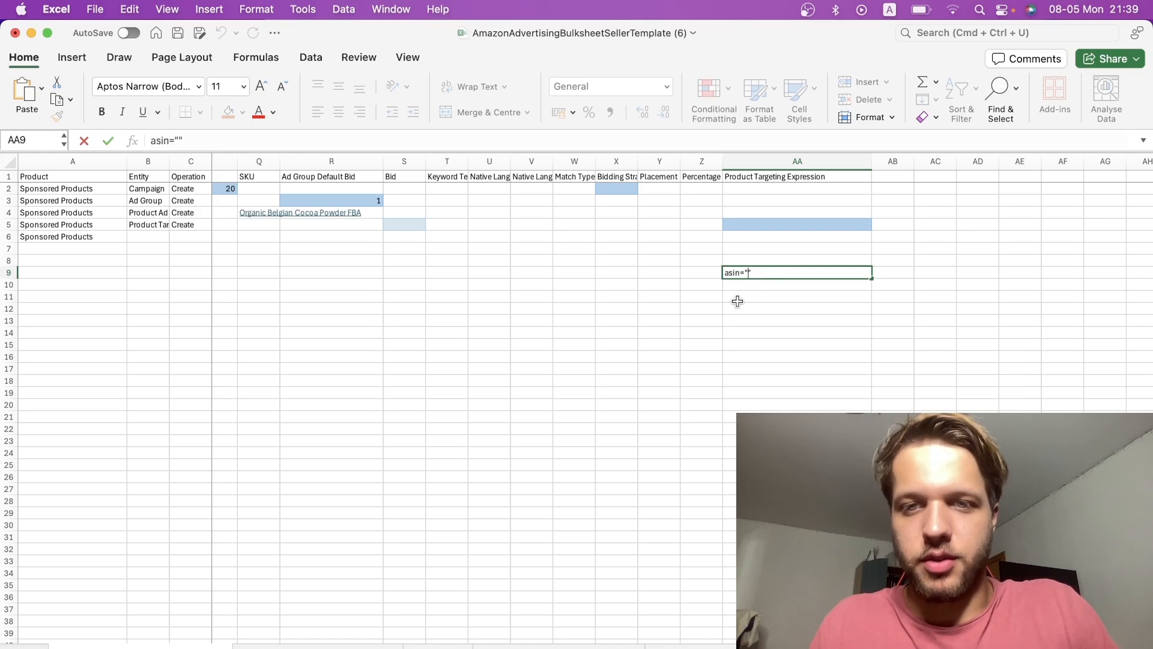
Step: Copy the cocoa powder's ASIN B0892VSK8G from the Seller Central inventory in Chrome and paste it between the quotes in AA9 in Excel
{"action": "key", "text": "super+Tab"}
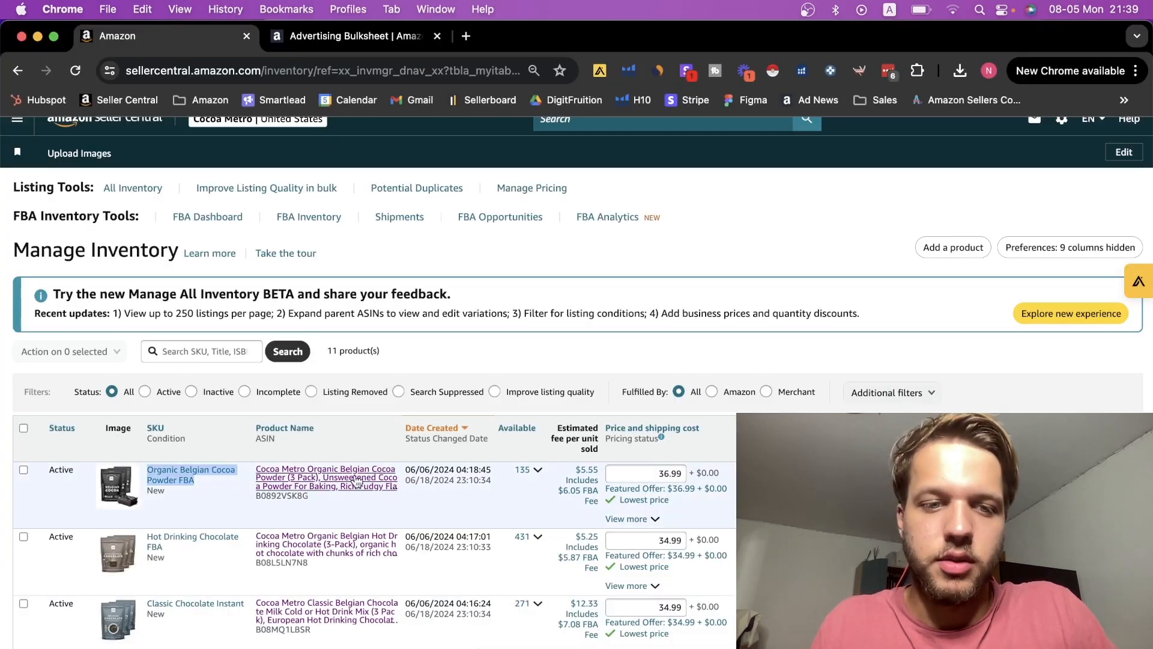
{"action": "right_click", "coordinate": [278, 495]}
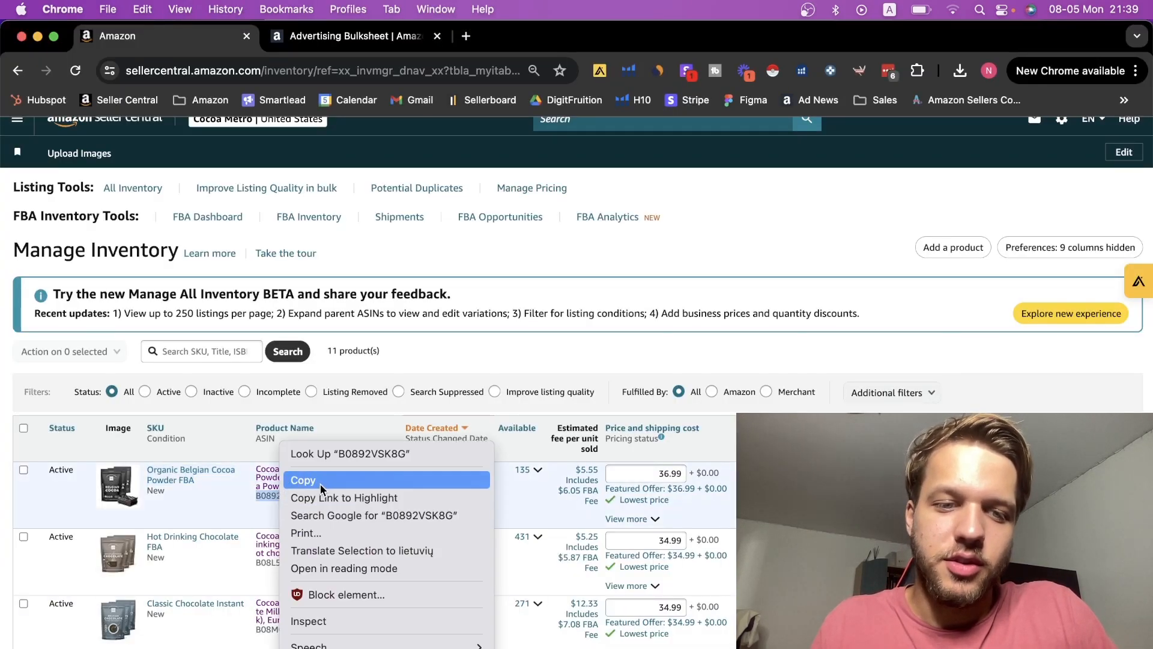
{"action": "left_click", "coordinate": [304, 479]}
{"action": "key", "text": "super+Tab"}
{"action": "key", "text": "super+v"}
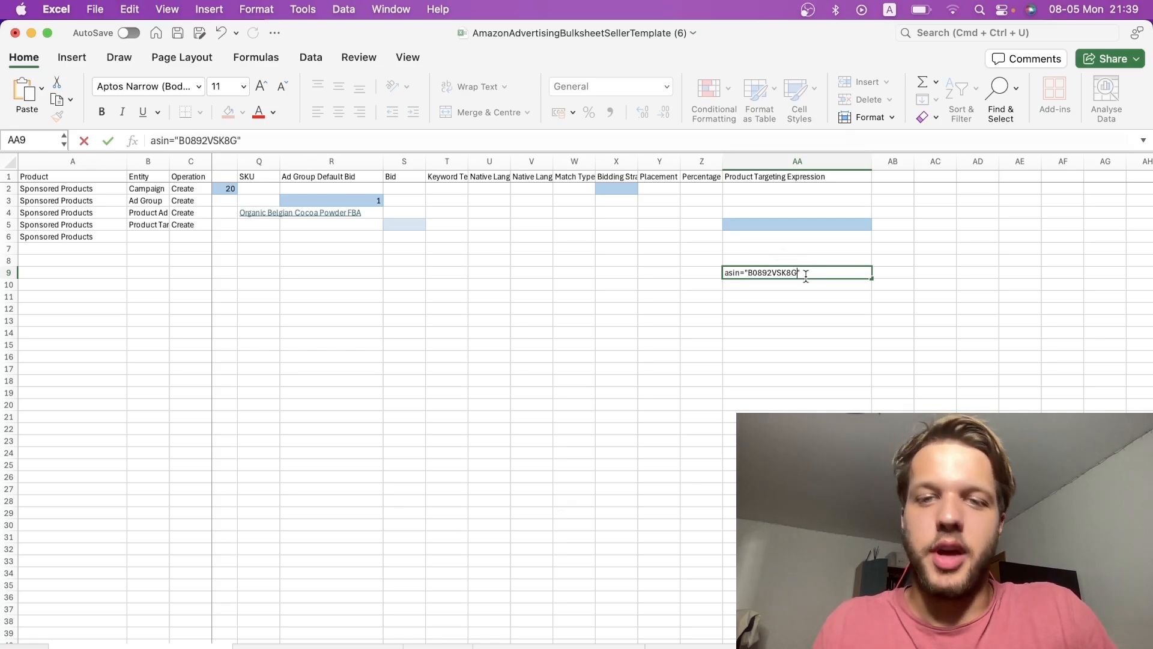
{"action": "right_click", "coordinate": [805, 276]}
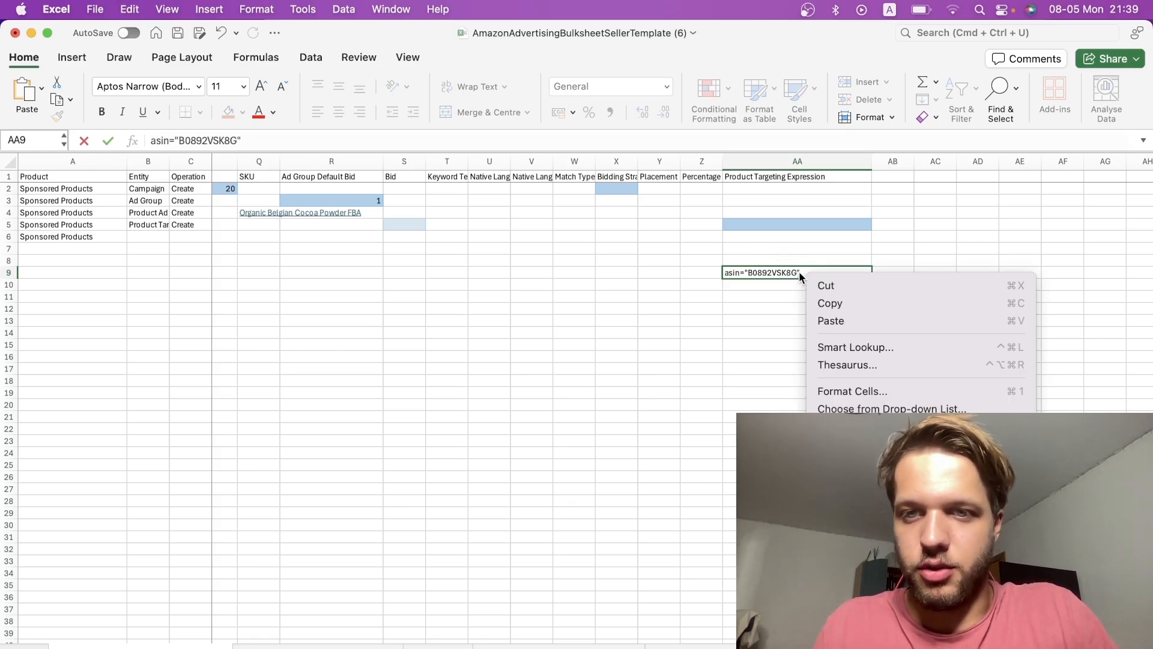
{"action": "left_click", "coordinate": [799, 272]}
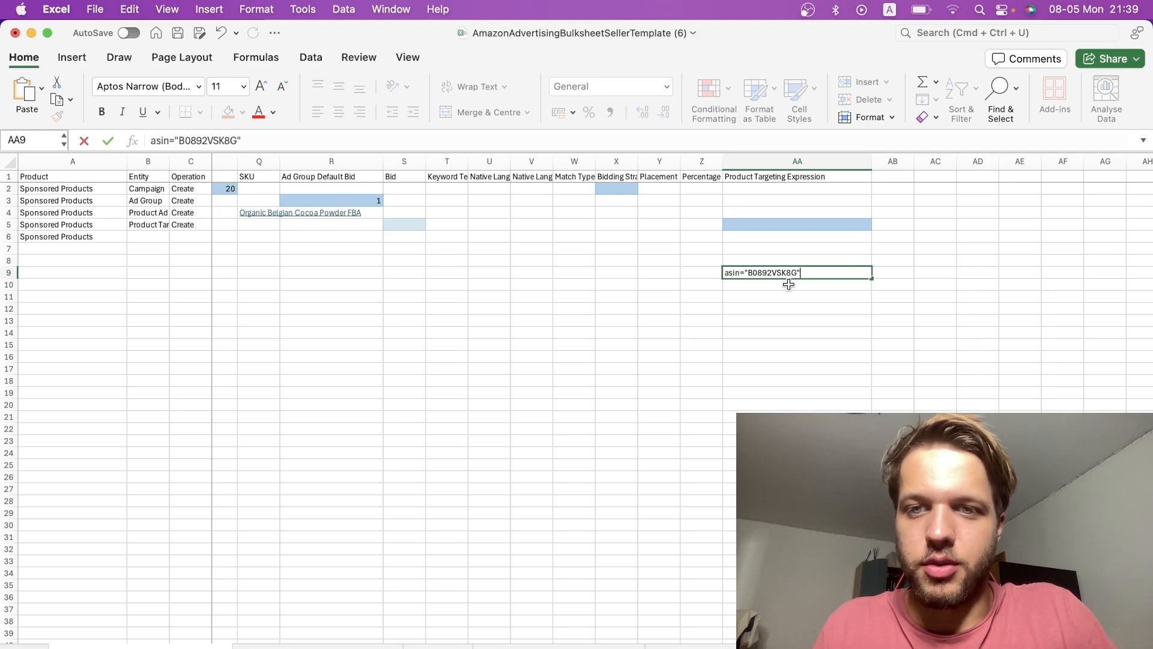
{"action": "key", "text": "Escape"}
Step: Copy the expression asin="B0892VSK8G" from AA9 into the product targeting row's cell AA5 and clear AA9
{"action": "key", "text": "super+c"}
{"action": "left_click", "coordinate": [783, 225]}
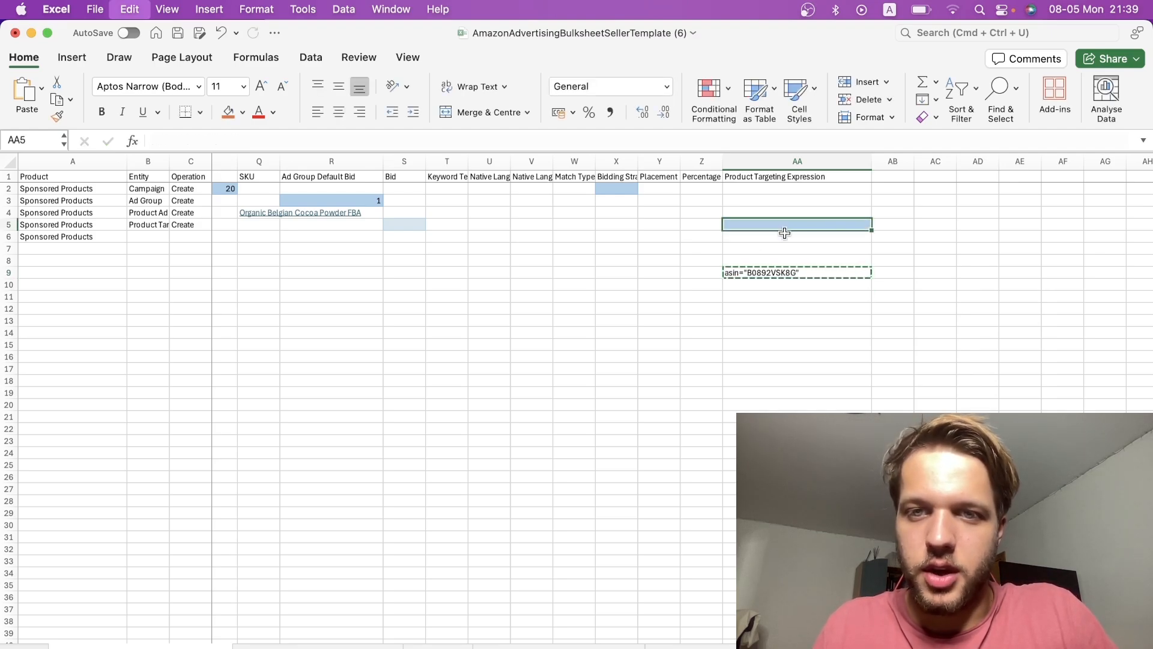
{"action": "key", "text": "super+v"}
{"action": "left_click", "coordinate": [796, 272]}
{"action": "key", "text": "Delete"}
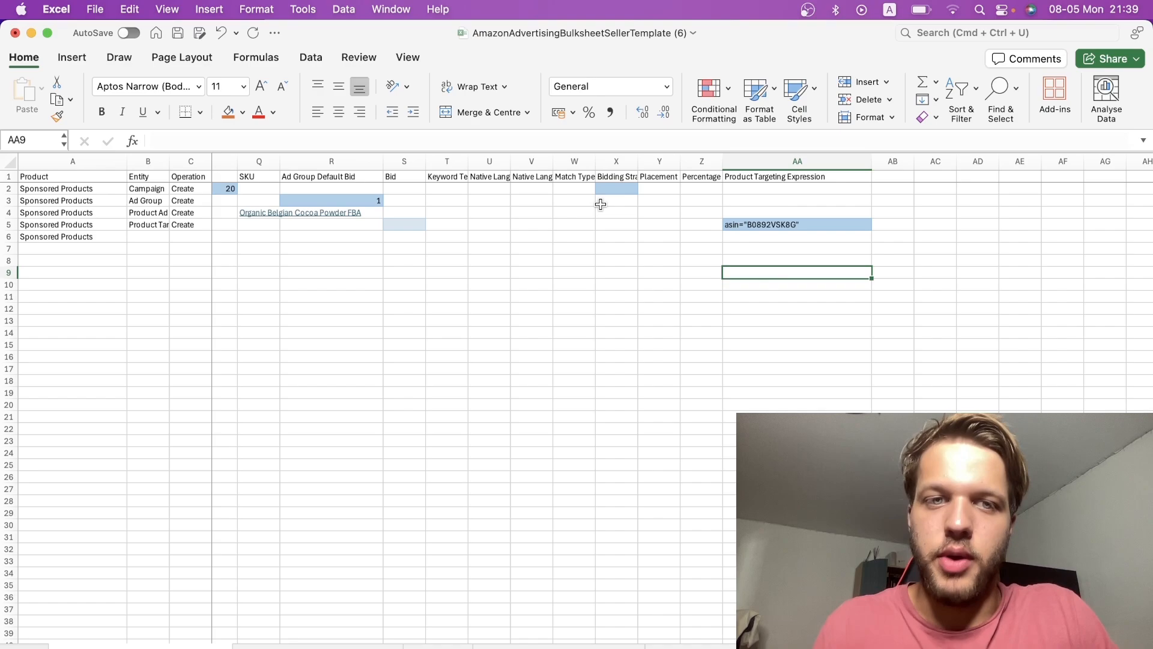
Step: Enter a bid of 1.5 for the product targeting row in the Bid cell S5
{"action": "scroll", "coordinate": [498, 234], "scroll_direction": "left", "scroll_amount": 2}
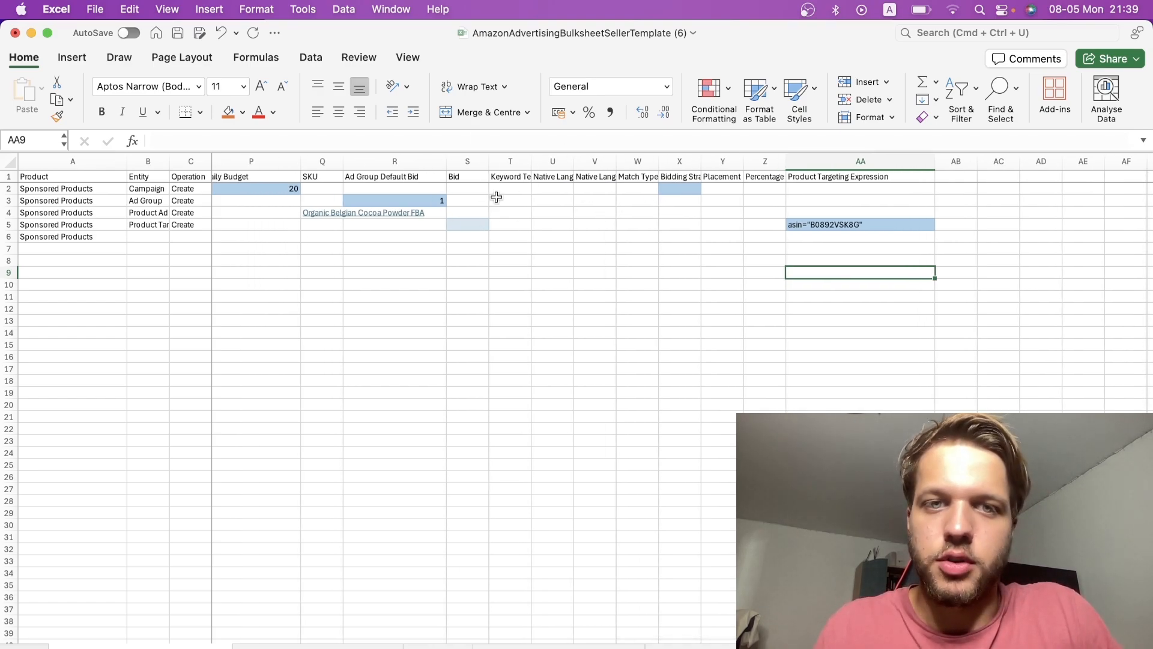
{"action": "left_click", "coordinate": [466, 224]}
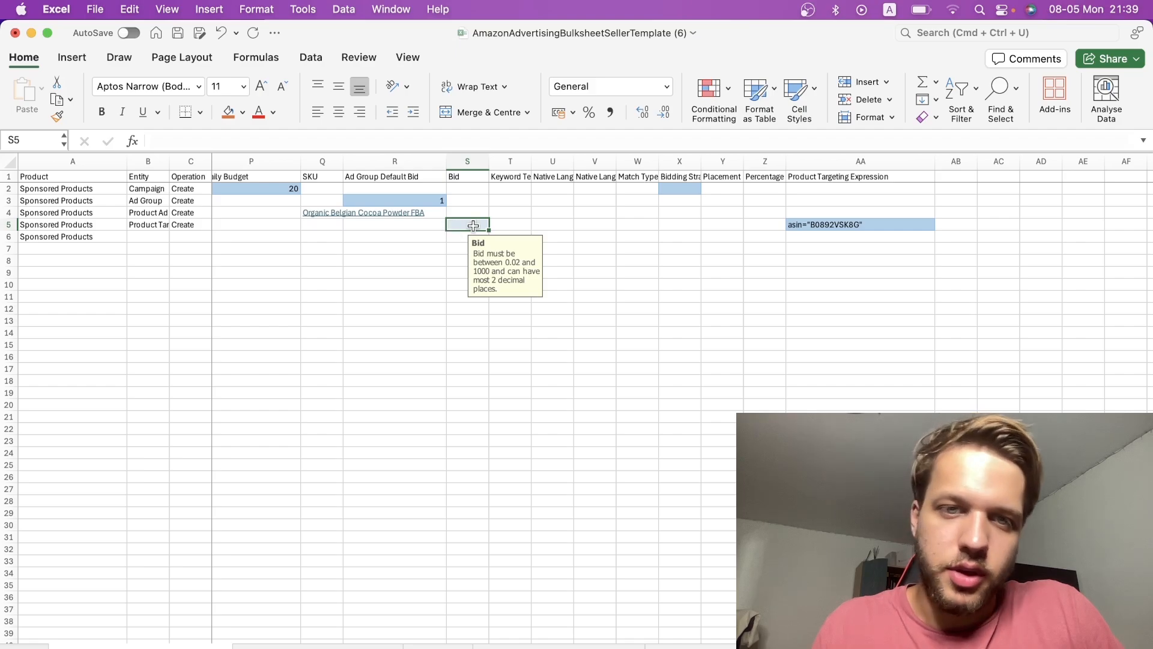
{"action": "left_click_drag", "start_coordinate": [808, 228], "coordinate": [457, 229]}
{"action": "left_click", "coordinate": [457, 228]}
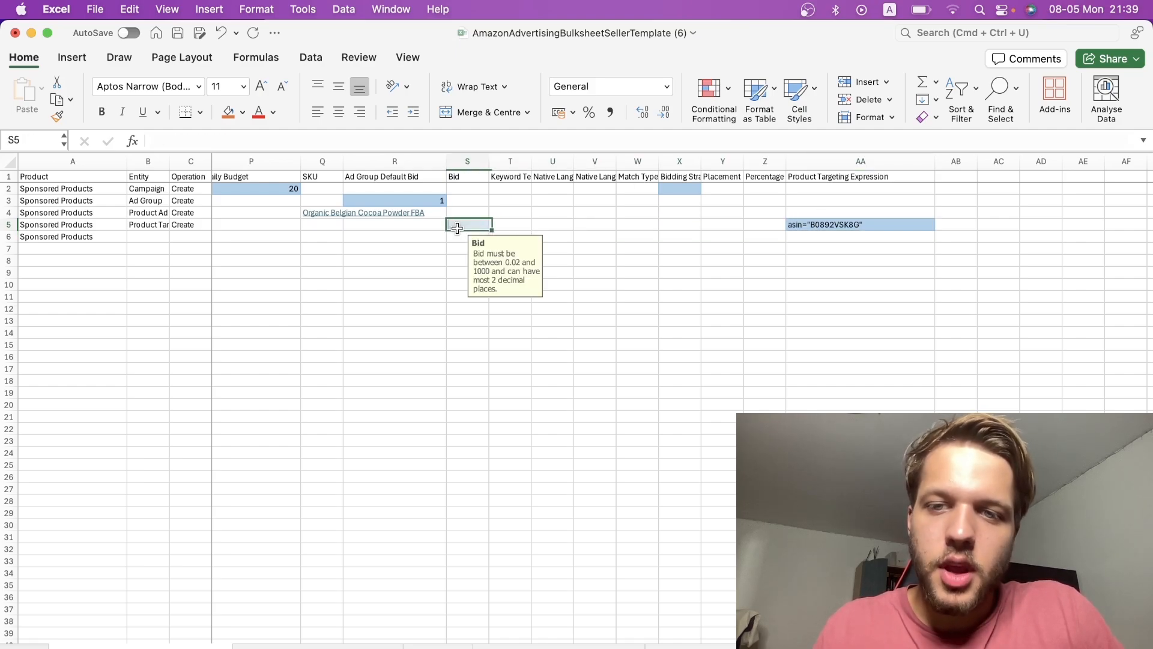
{"action": "type", "text": "1"}
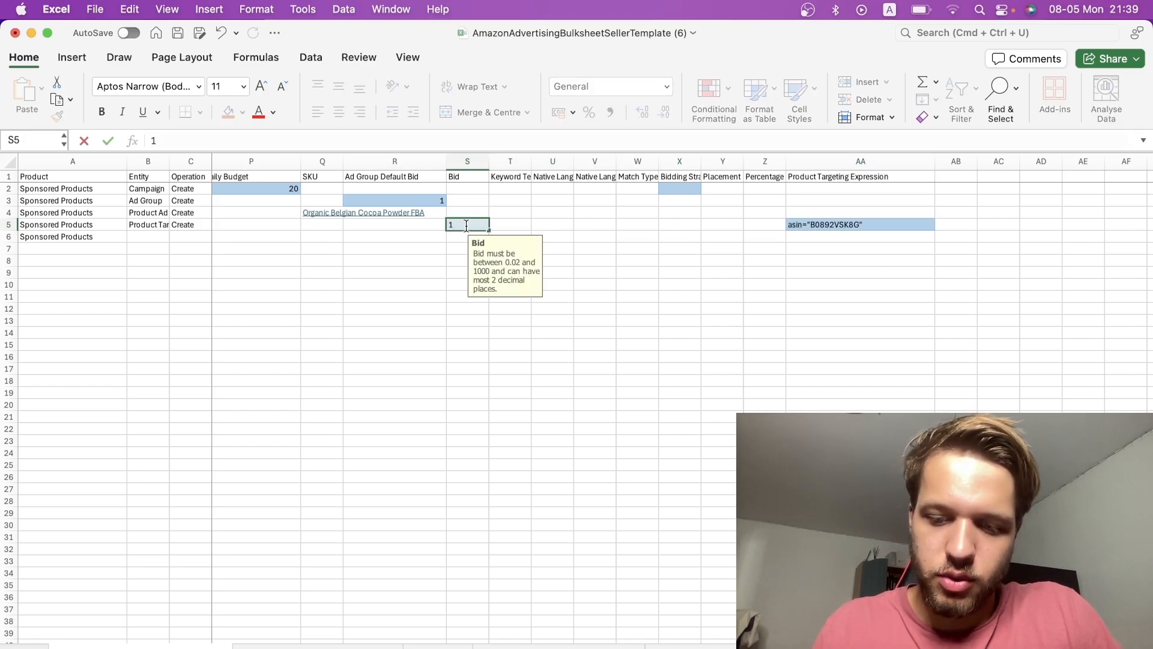
{"action": "type", "text": ".5"}
{"action": "left_click", "coordinate": [548, 226]}
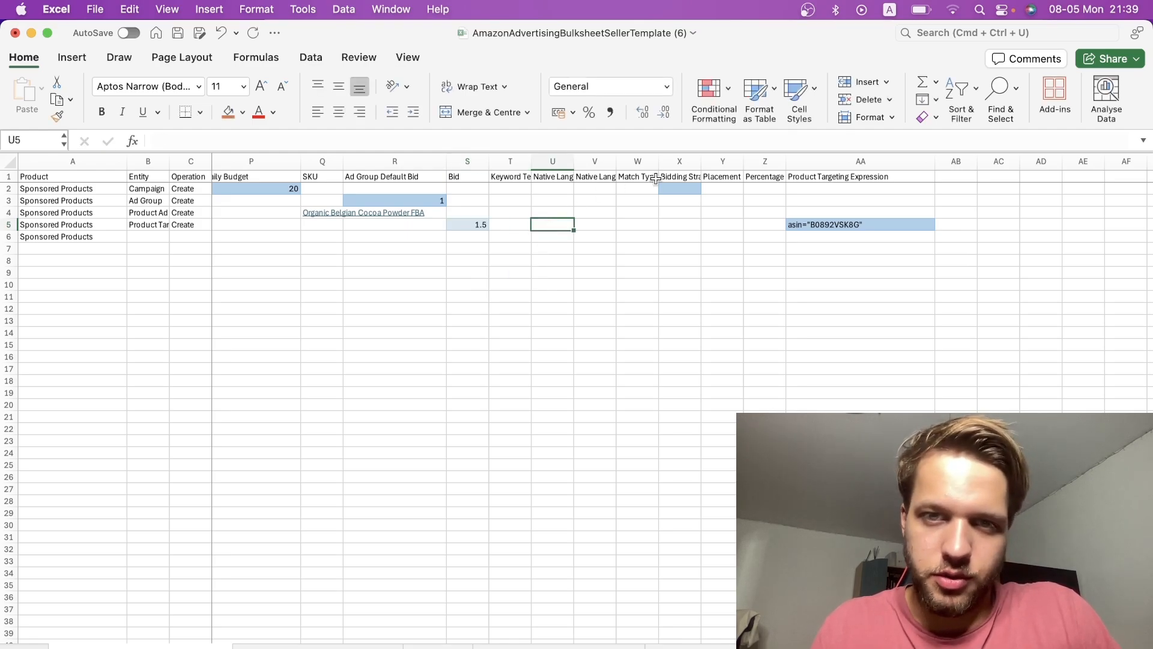
Step: Set the campaign's Bidding Strategy in cell X2 to Dynamic bids - down only
{"action": "left_click", "coordinate": [677, 180]}
{"action": "left_click", "coordinate": [685, 188]}
{"action": "left_click", "coordinate": [707, 189]}
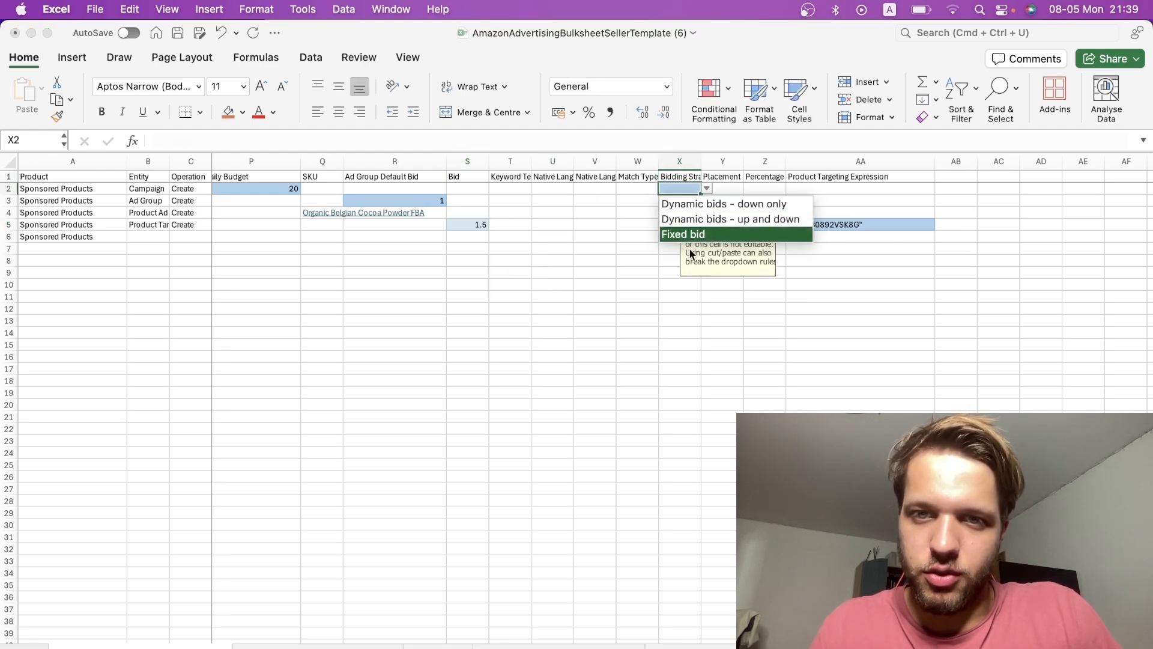
{"action": "left_click", "coordinate": [724, 204]}
{"action": "left_click", "coordinate": [650, 214]}
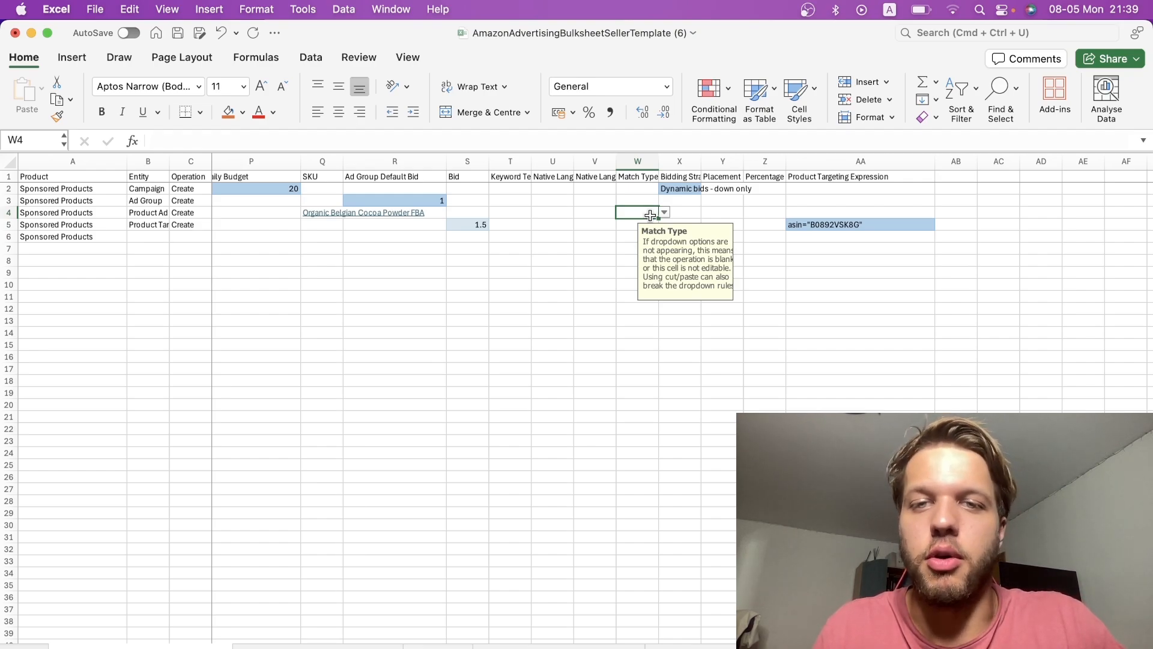
{"action": "left_click", "coordinate": [696, 190]}
{"action": "left_click", "coordinate": [707, 189]}
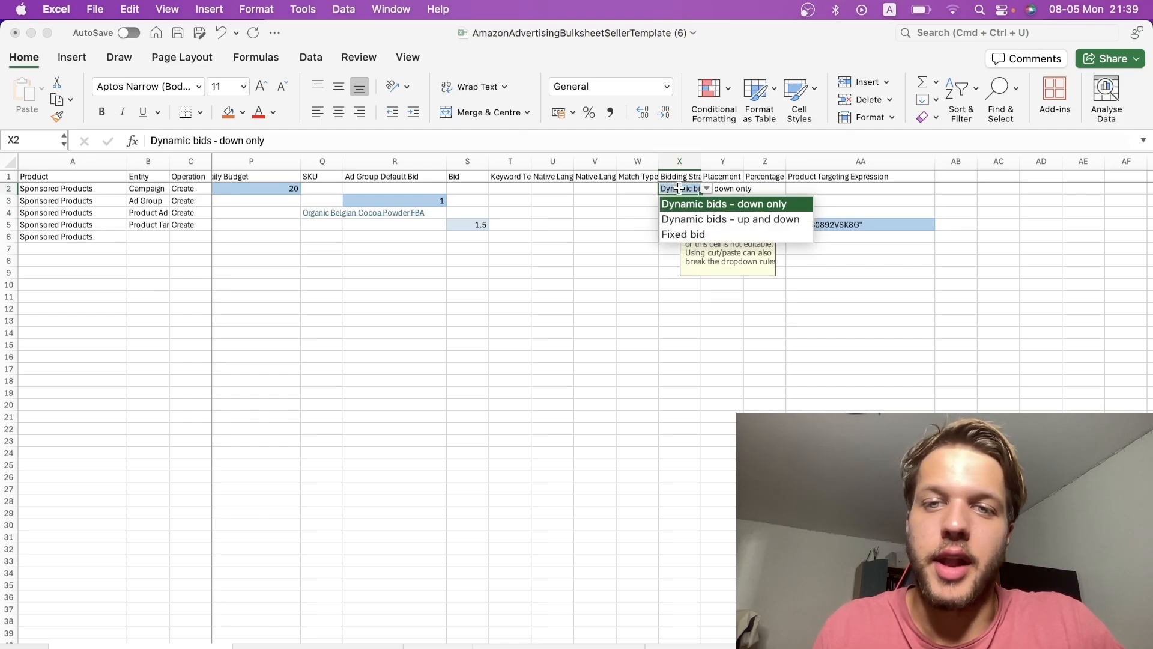
{"action": "left_click", "coordinate": [679, 189]}
{"action": "scroll", "coordinate": [585, 212], "scroll_direction": "left", "scroll_amount": 10}
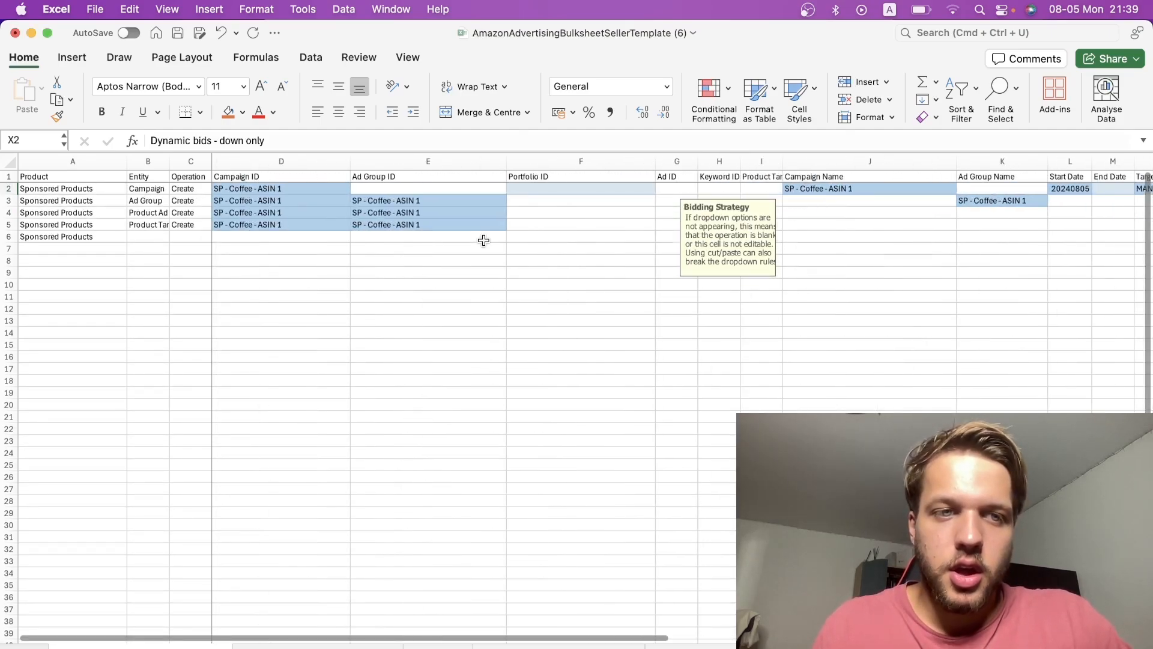
Step: Duplicate the product targeting row 5 into rows 6 through 9
{"action": "left_click", "coordinate": [161, 238]}
{"action": "left_click", "coordinate": [8, 224]}
{"action": "key", "text": "super+c"}
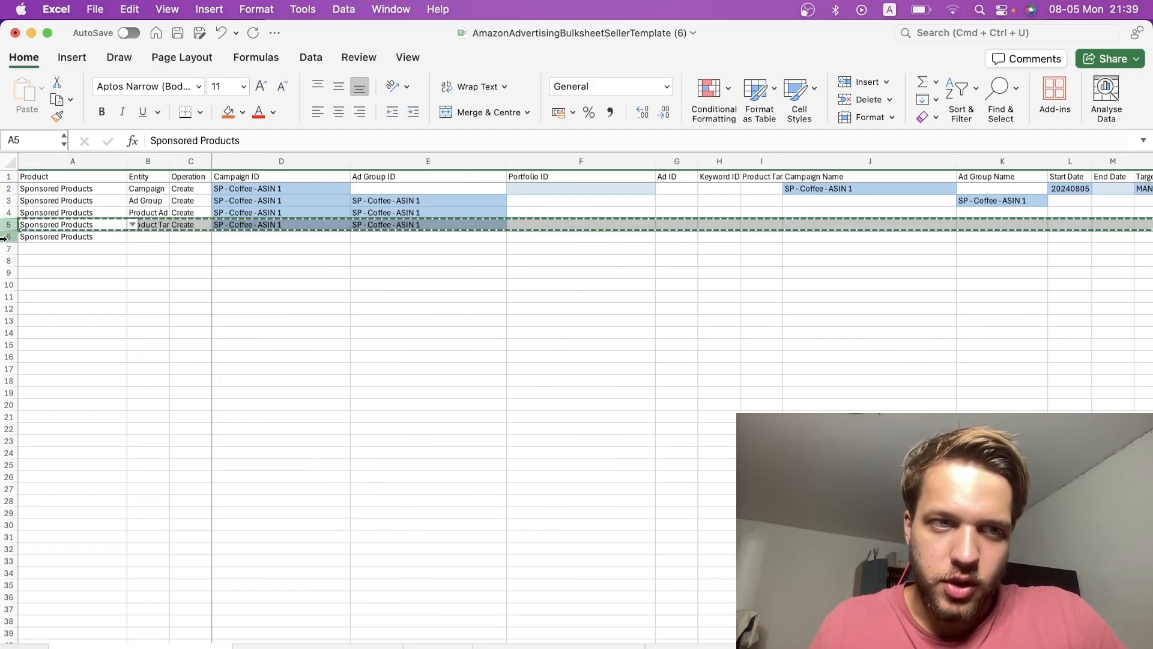
{"action": "left_click_drag", "start_coordinate": [9, 236], "coordinate": [7, 273]}
{"action": "left_click", "coordinate": [76, 233]}
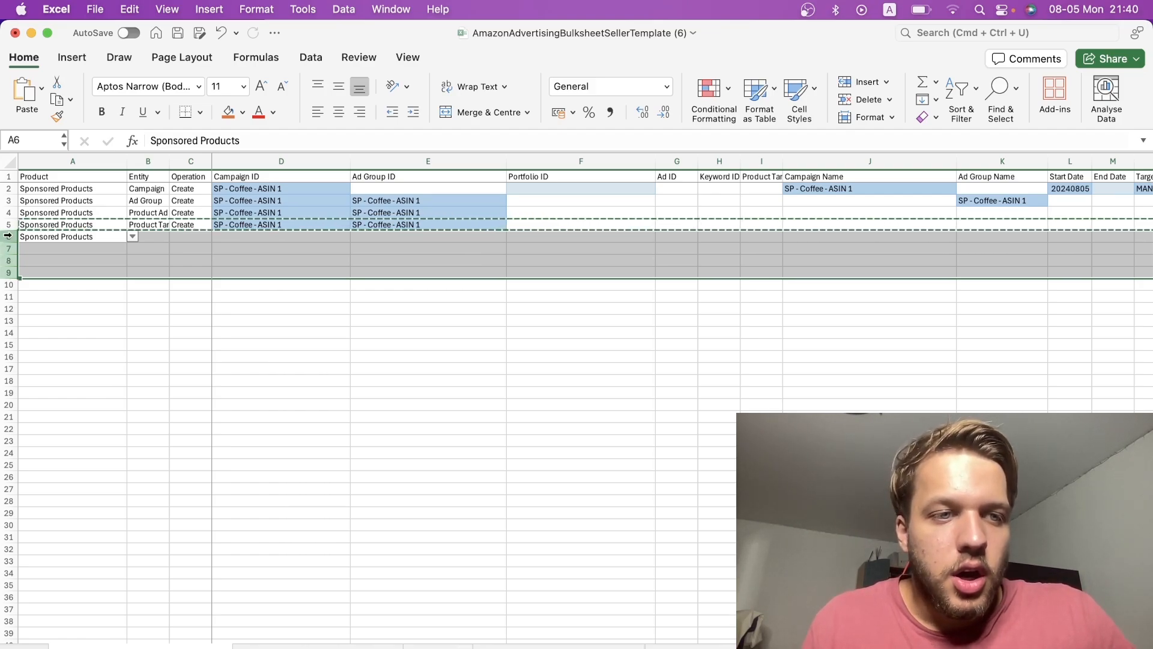
{"action": "key", "text": "super+v"}
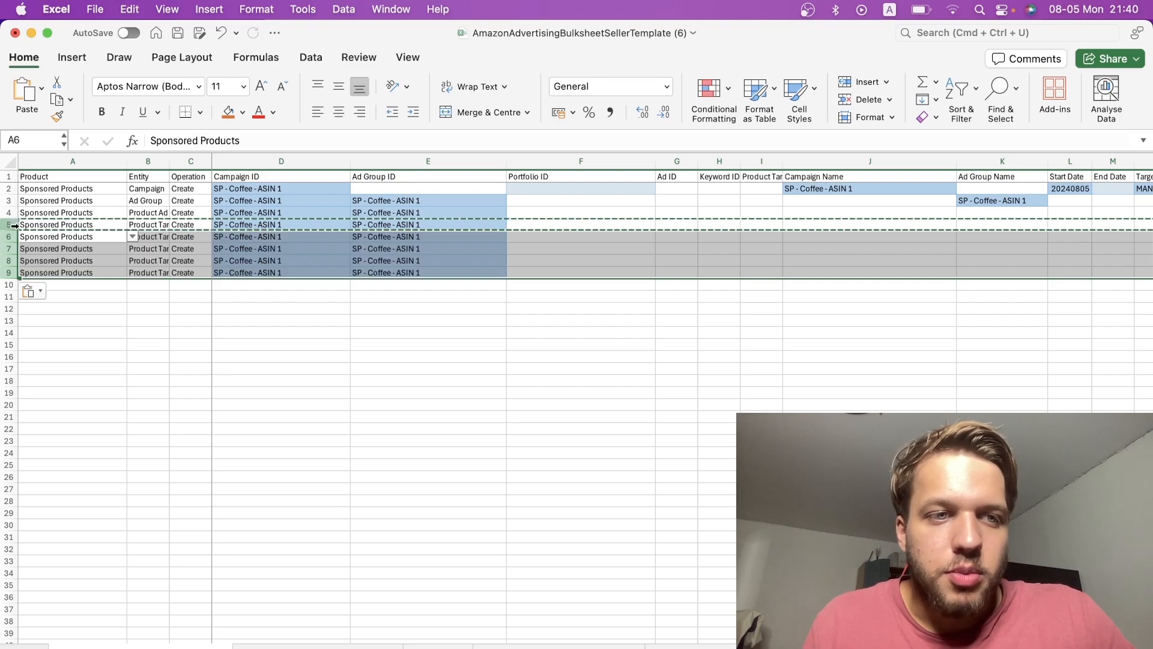
{"action": "left_click", "coordinate": [7, 275]}
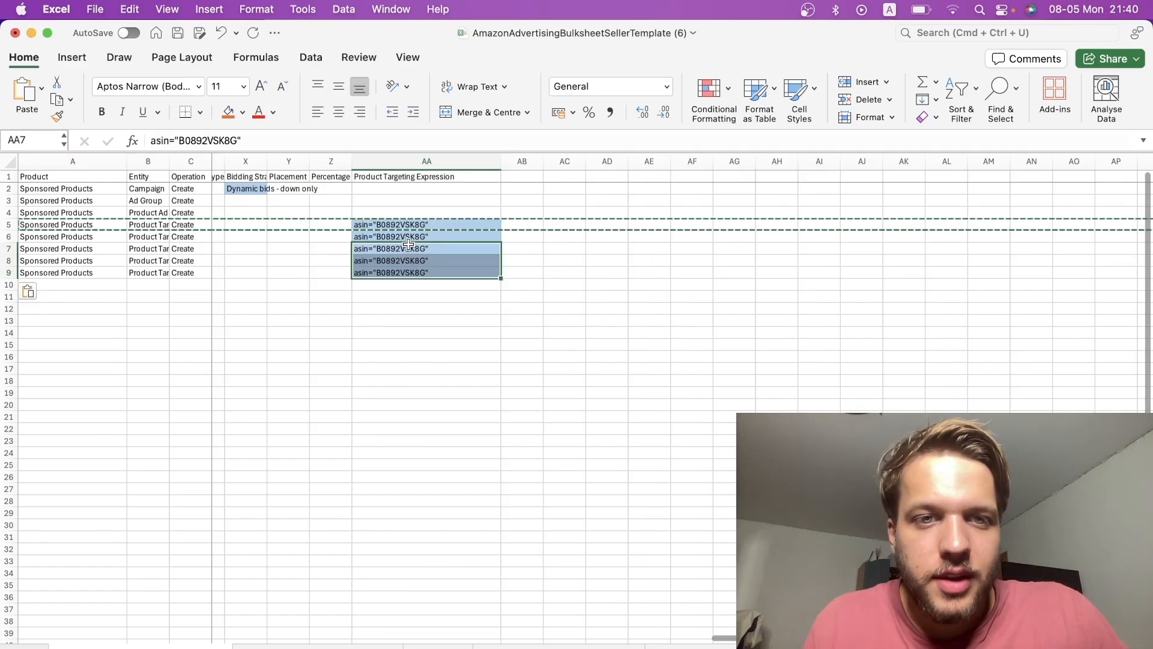
{"action": "left_click", "coordinate": [407, 247]}
{"action": "scroll", "coordinate": [406, 245], "scroll_direction": "left", "scroll_amount": 7}
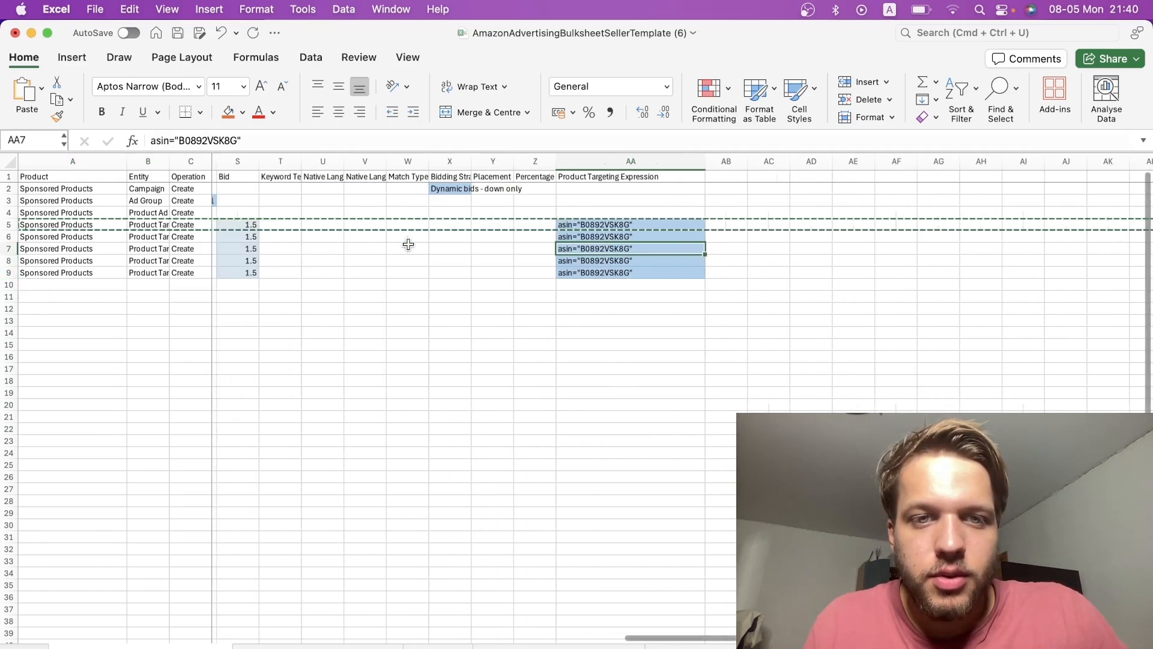
{"action": "left_click", "coordinate": [807, 237]}
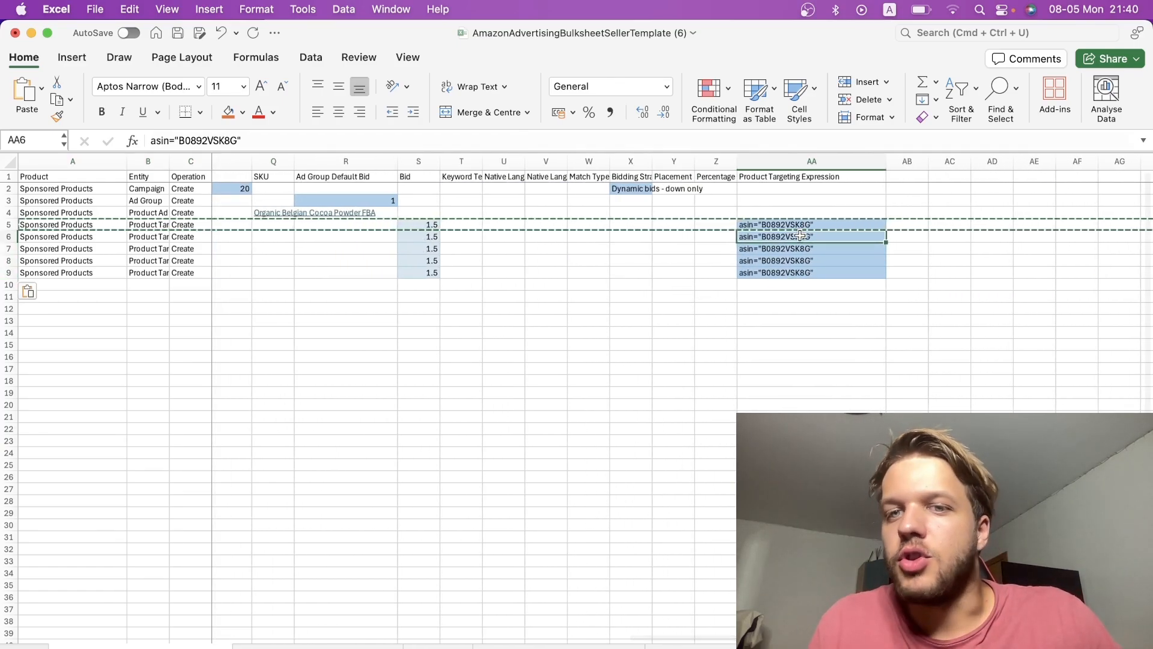
{"action": "left_click_drag", "start_coordinate": [778, 240], "coordinate": [780, 252]}
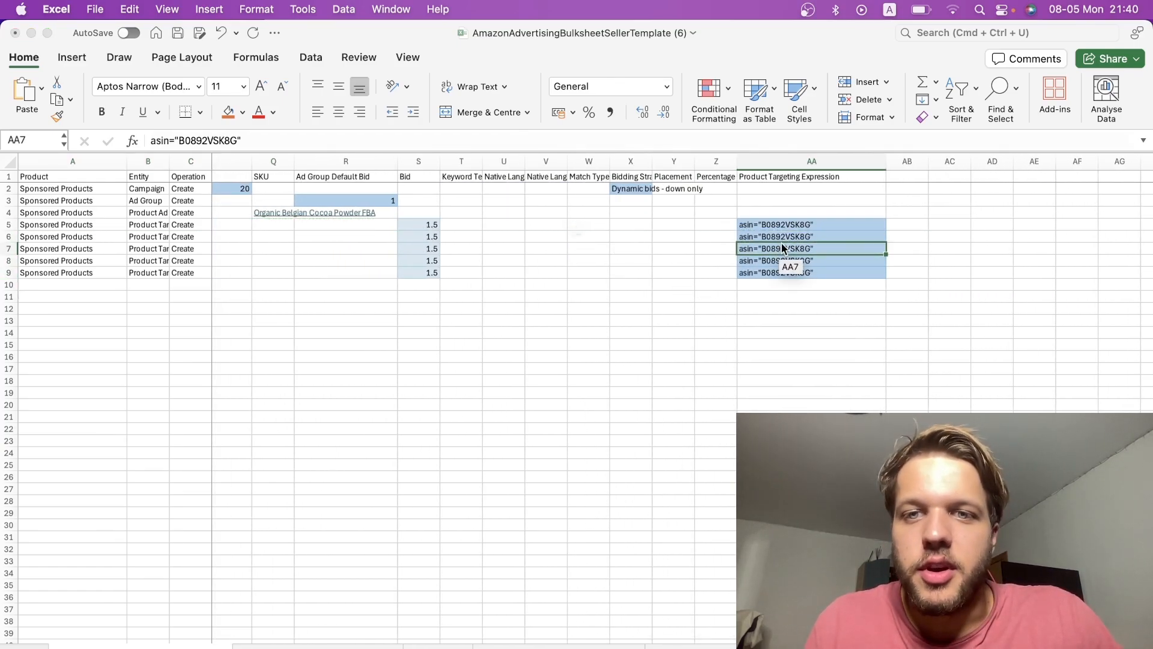
{"action": "left_click", "coordinate": [567, 291]}
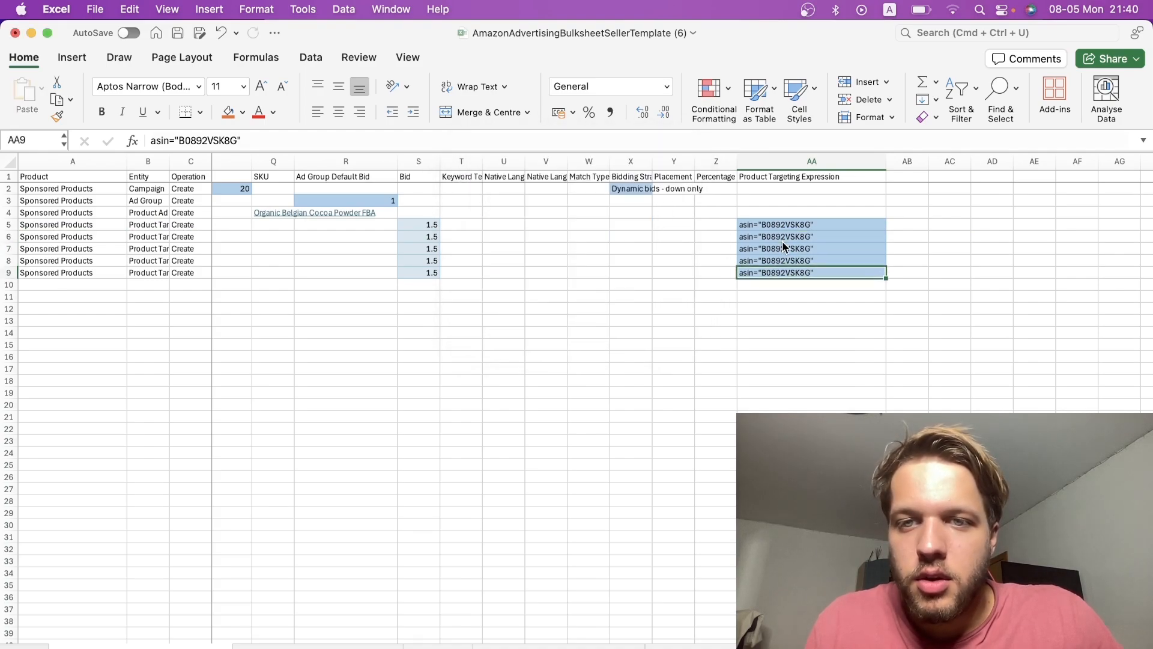
Step: Switch to Chrome and open amazon.com in the new tab
{"action": "key", "text": "super+Tab"}
{"action": "left_click", "coordinate": [465, 37]}
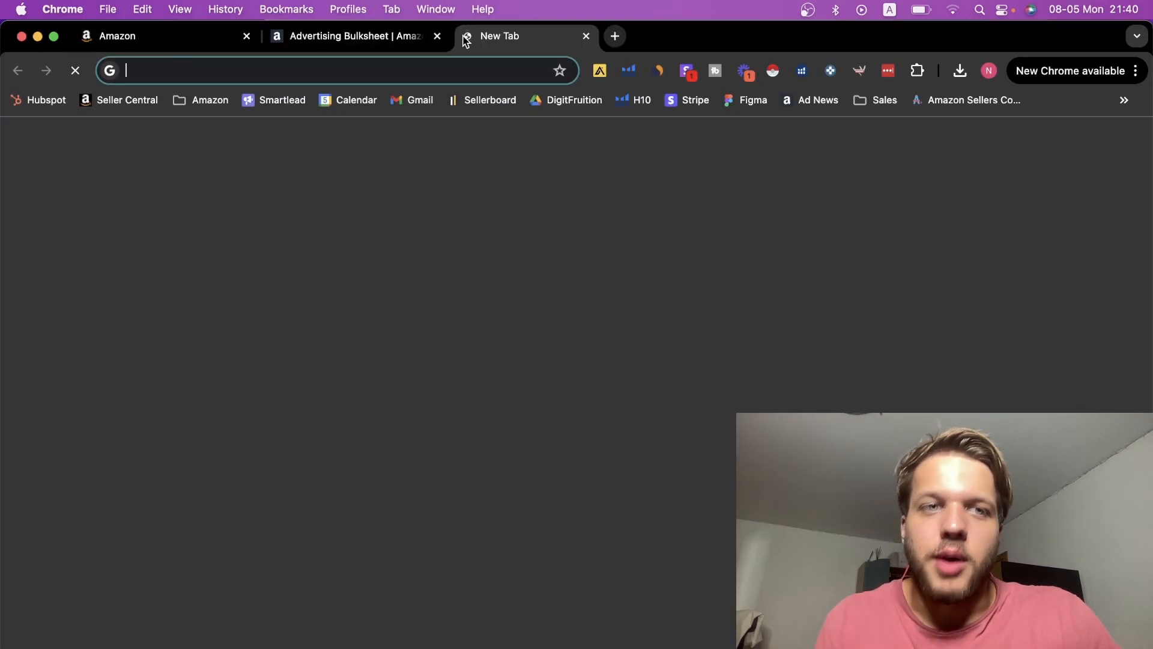
{"action": "type", "text": "amazon"}
{"action": "key", "text": "Return"}
{"action": "left_click", "coordinate": [407, 73]}
{"action": "type", "text": "amazon.com"}
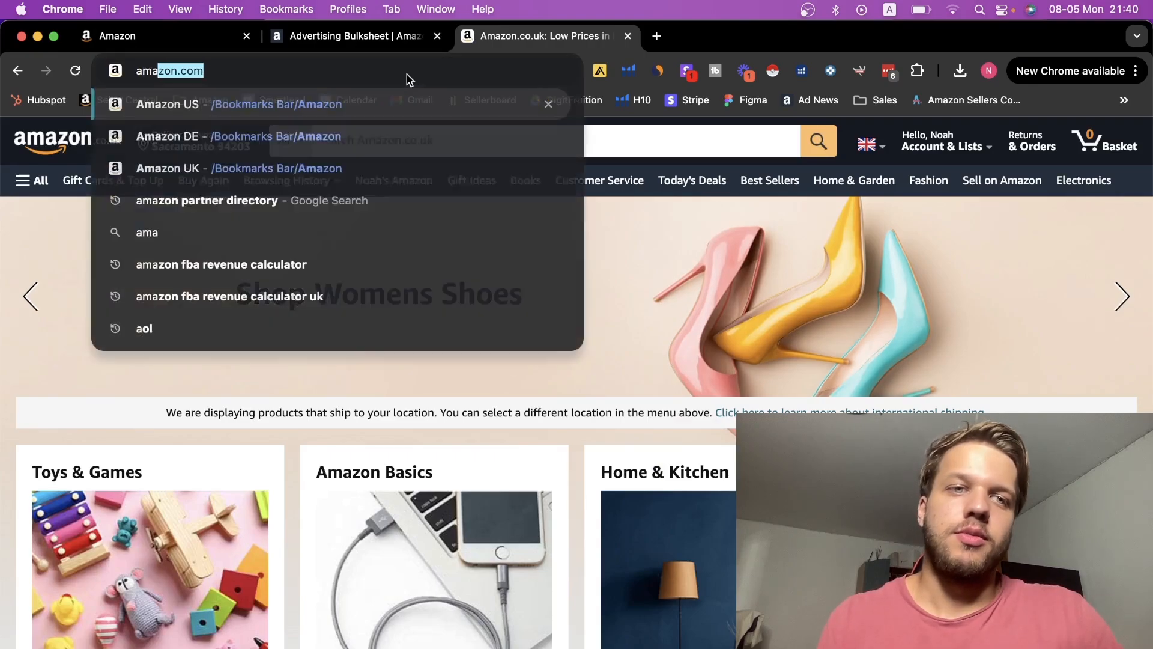
{"action": "key", "text": "Return"}
Step: Search Amazon for coffee
{"action": "left_click", "coordinate": [433, 141]}
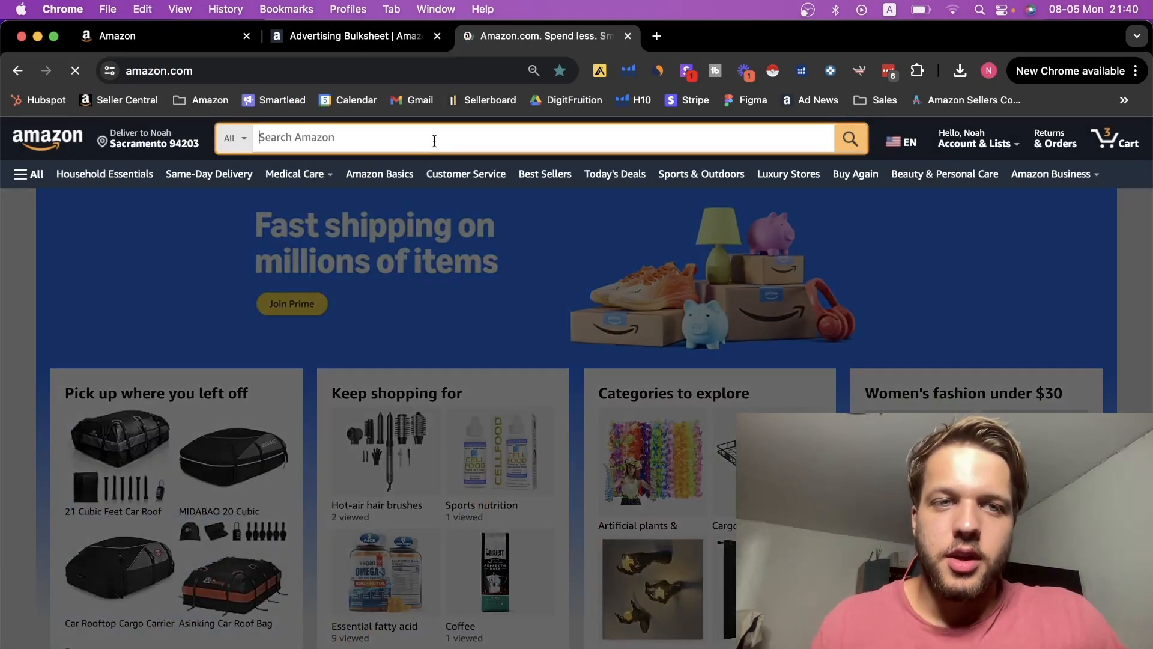
{"action": "type", "text": "co"}
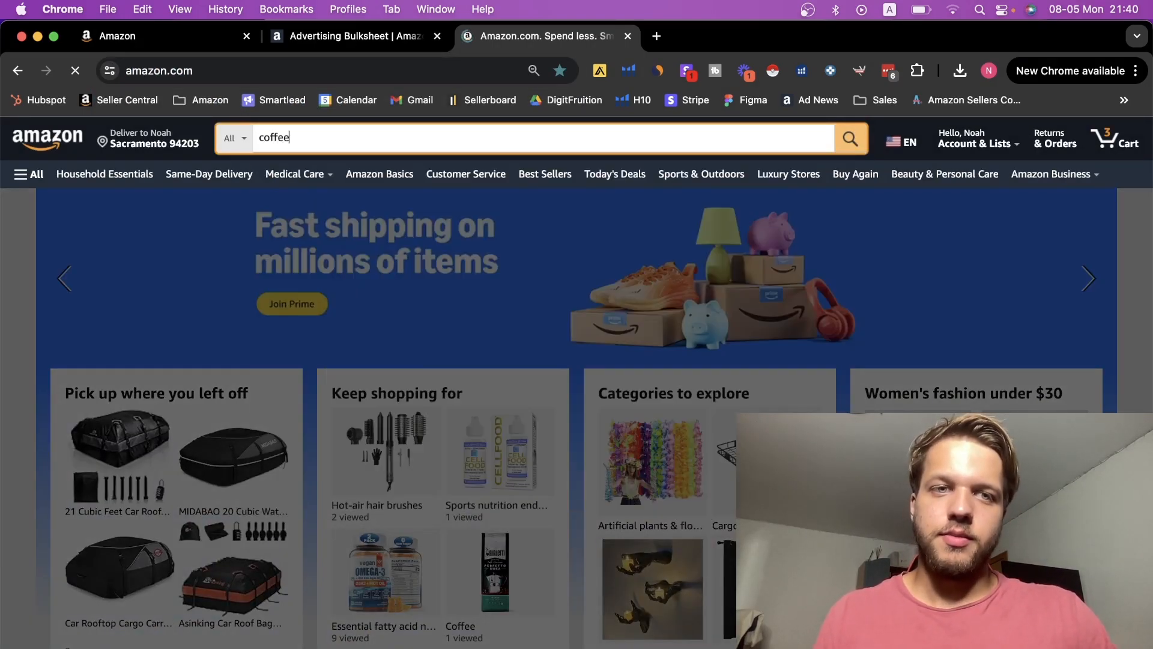
{"action": "type", "text": "ffee"}
{"action": "key", "text": "Return"}
Step: Copy the AmazonFresh Donut Cafe coffee's ASIN B072K54HNS from the search results and paste it into AA6 in Excel
{"action": "scroll", "coordinate": [427, 293], "scroll_direction": "down", "scroll_amount": 1}
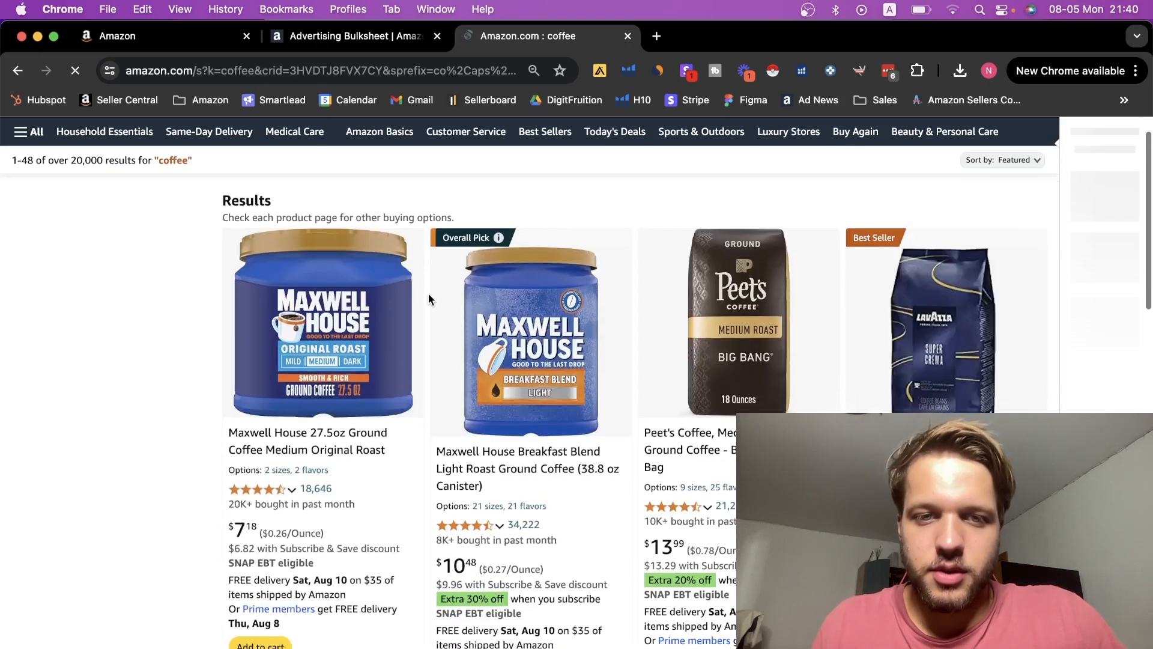
{"action": "scroll", "coordinate": [429, 294], "scroll_direction": "down", "scroll_amount": 10}
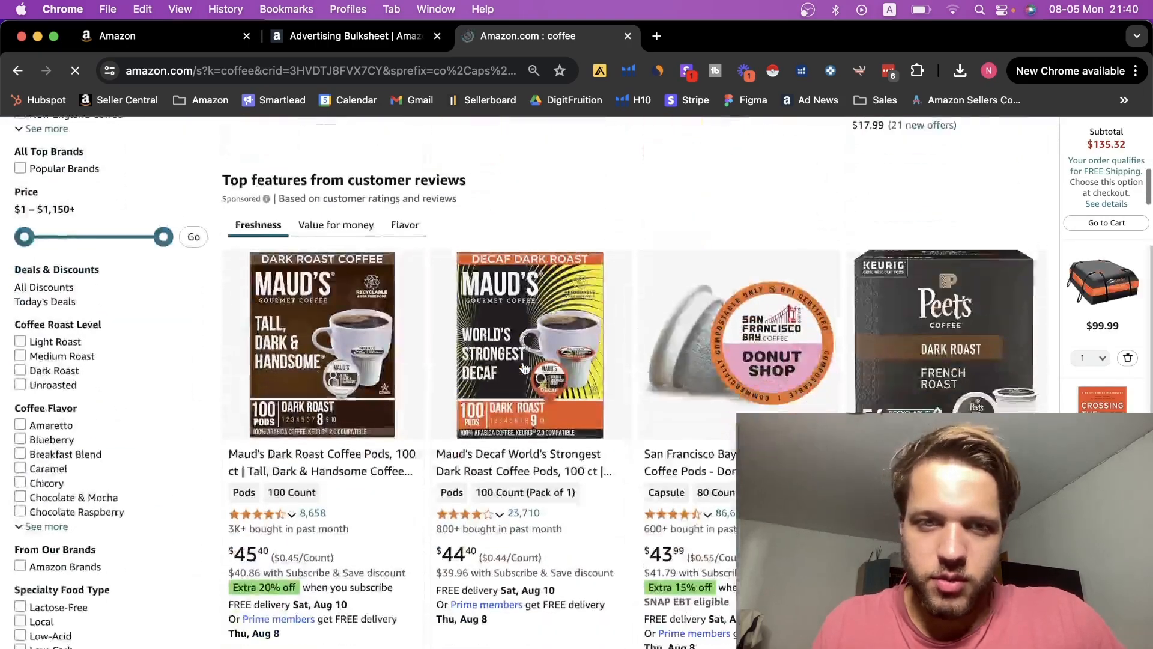
{"action": "scroll", "coordinate": [523, 367], "scroll_direction": "down", "scroll_amount": 15}
{"action": "scroll", "coordinate": [525, 368], "scroll_direction": "up", "scroll_amount": 1}
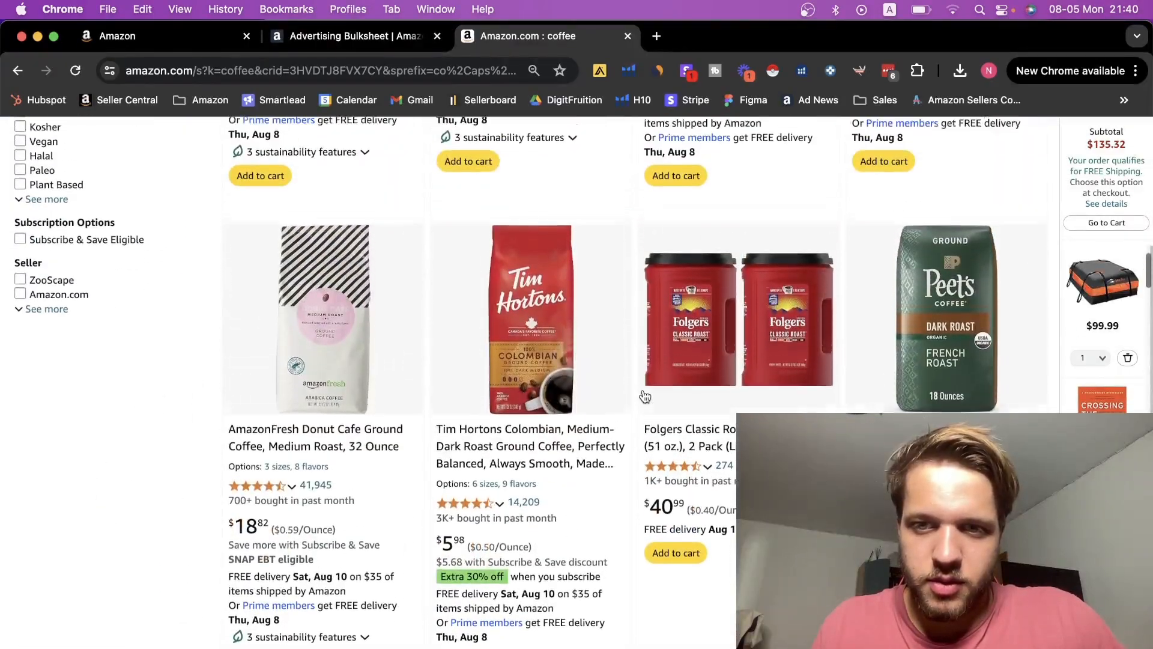
{"action": "scroll", "coordinate": [540, 392], "scroll_direction": "down", "scroll_amount": 1}
{"action": "scroll", "coordinate": [520, 345], "scroll_direction": "up", "scroll_amount": 1}
{"action": "scroll", "coordinate": [520, 343], "scroll_direction": "down", "scroll_amount": 1}
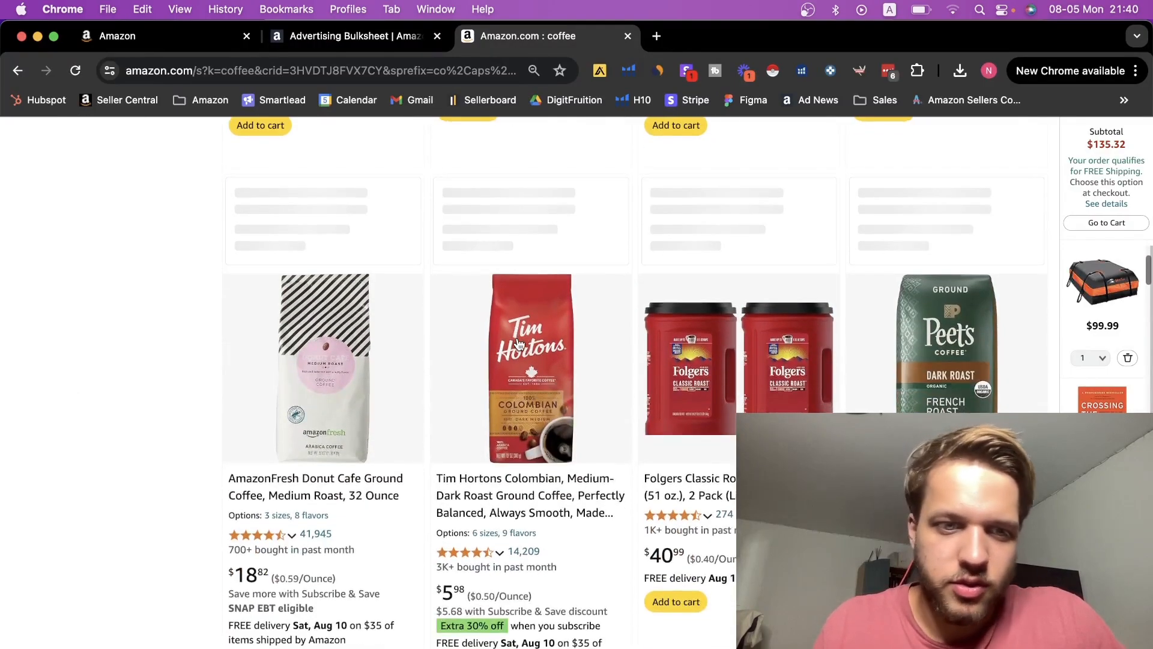
{"action": "scroll", "coordinate": [423, 288], "scroll_direction": "up", "scroll_amount": 1}
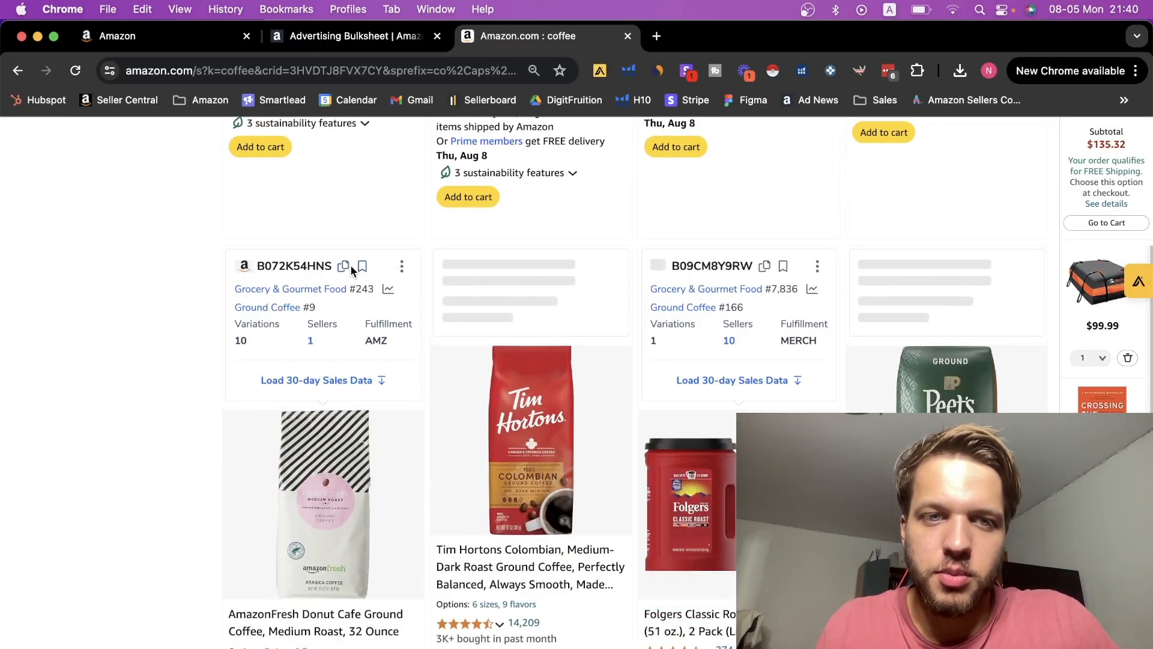
{"action": "key", "text": "super+Tab"}
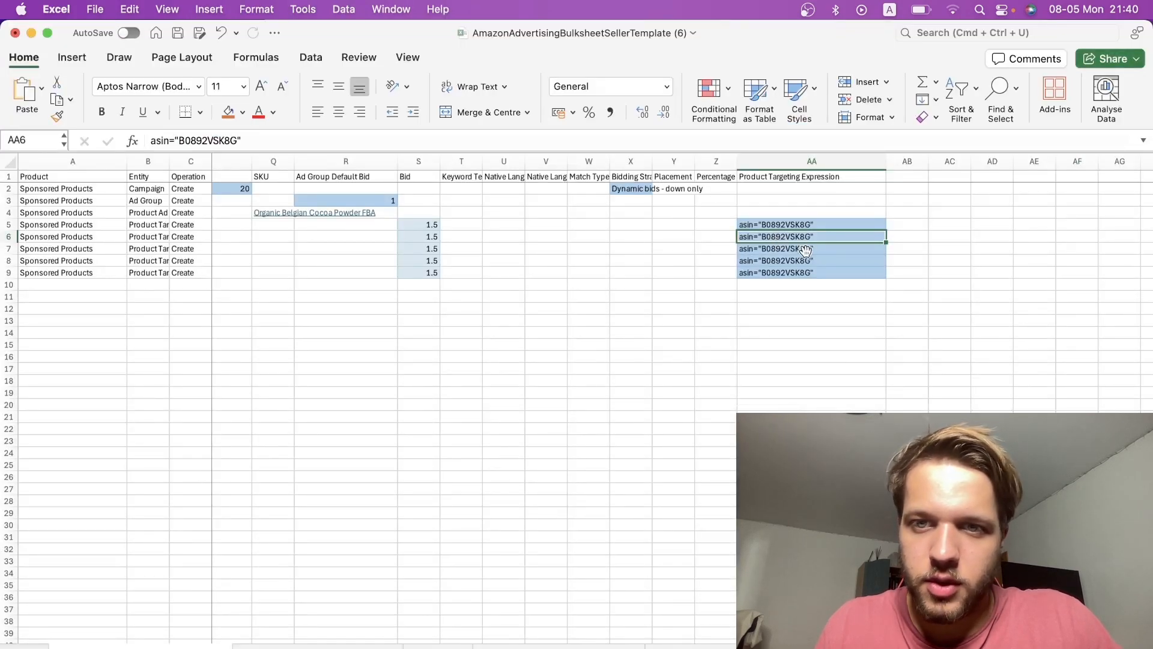
{"action": "key", "text": "super+v"}
Step: Complete the Product Targeting Expression in AA6 as asin="B072K54HNS"
{"action": "double_click", "coordinate": [751, 235]}
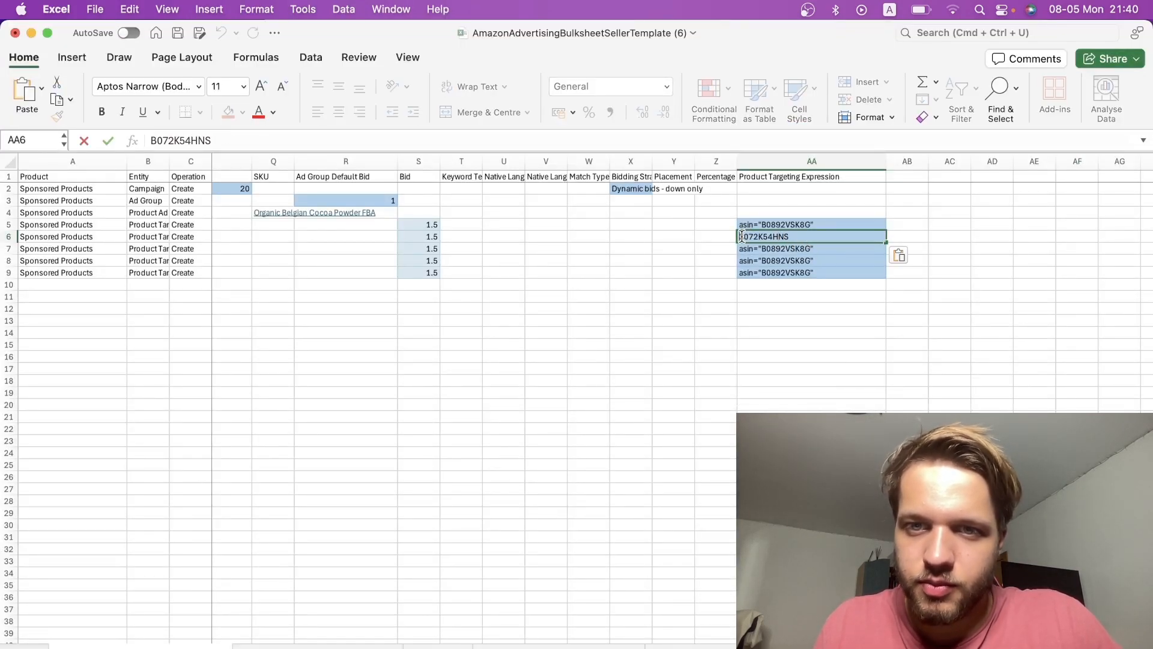
{"action": "type", "text": "asin="}
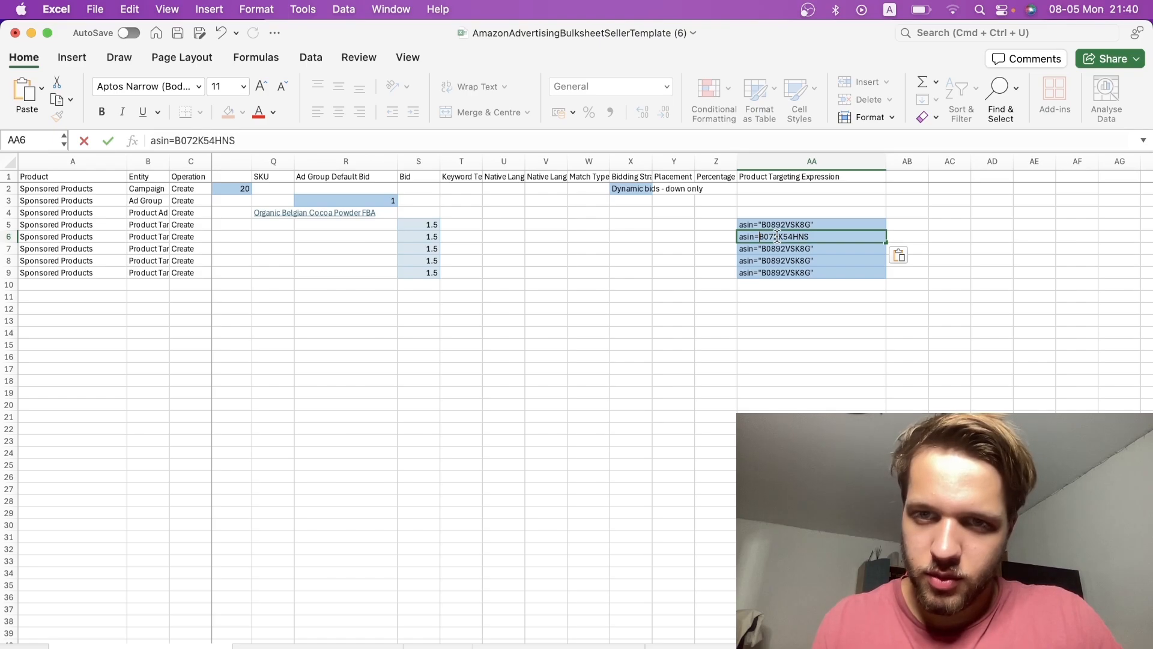
{"action": "type", "text": "\""}
{"action": "left_click", "coordinate": [815, 229]}
{"action": "double_click", "coordinate": [815, 235]}
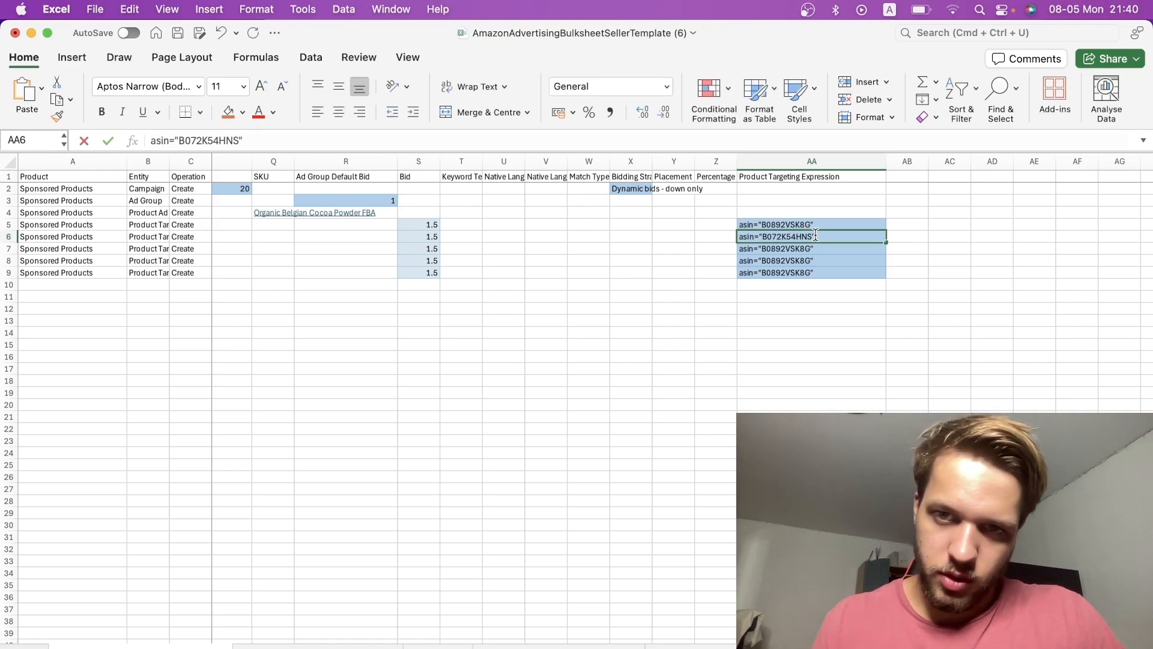
{"action": "left_click", "coordinate": [786, 294]}
{"action": "key", "text": "Tab"}
Step: Copy the Tim Hortons Colombian coffee's ASIN B07JVLMR6T from Amazon in Chrome and paste it into AA7 in Excel
{"action": "key", "text": "super+Tab"}
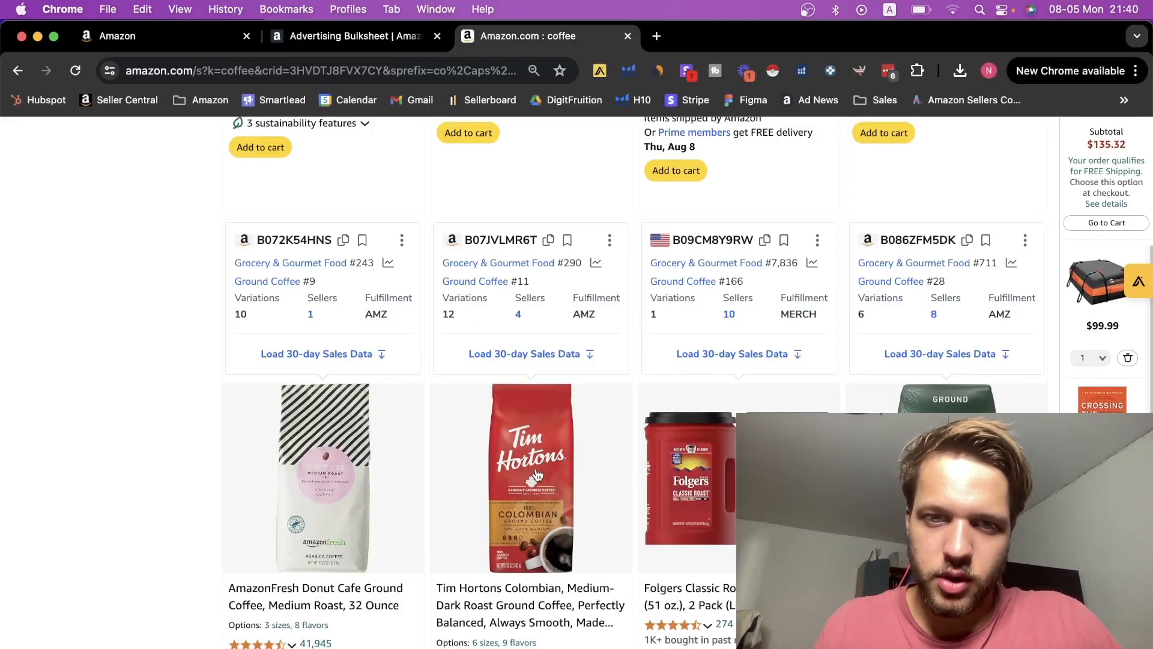
{"action": "left_click", "coordinate": [548, 240]}
{"action": "key", "text": "super+Tab"}
{"action": "left_click", "coordinate": [825, 256]}
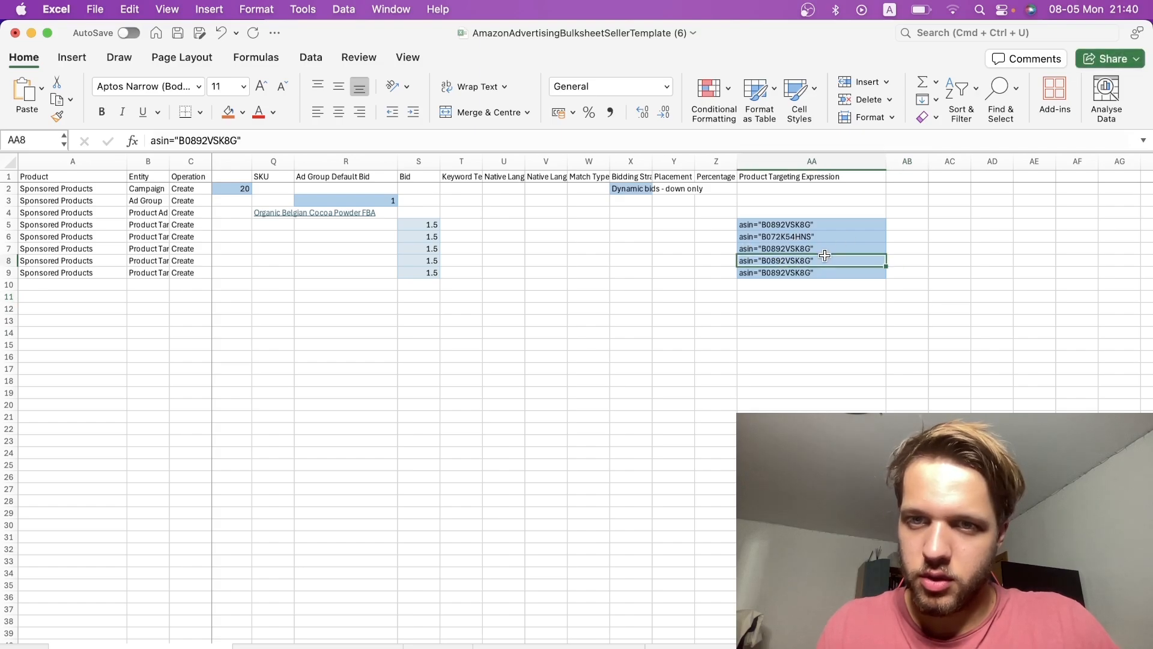
{"action": "left_click", "coordinate": [823, 251]}
{"action": "key", "text": "super+v"}
Step: Copy the Folgers Classic Roast's ASIN B09CM8Y9RW from Amazon in Chrome and paste it into AA8 in Excel
{"action": "key", "text": "super+Tab"}
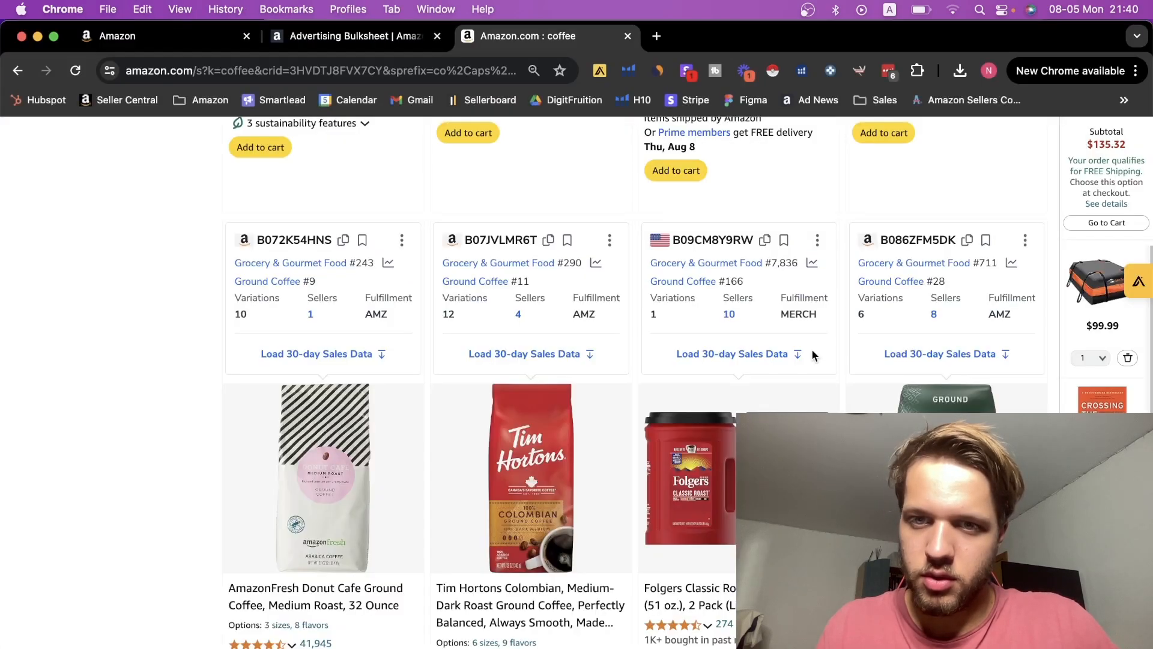
{"action": "left_click", "coordinate": [765, 240]}
{"action": "key", "text": "super+Tab"}
{"action": "left_click", "coordinate": [783, 265]}
{"action": "key", "text": "super+v"}
{"action": "key", "text": "super+Tab"}
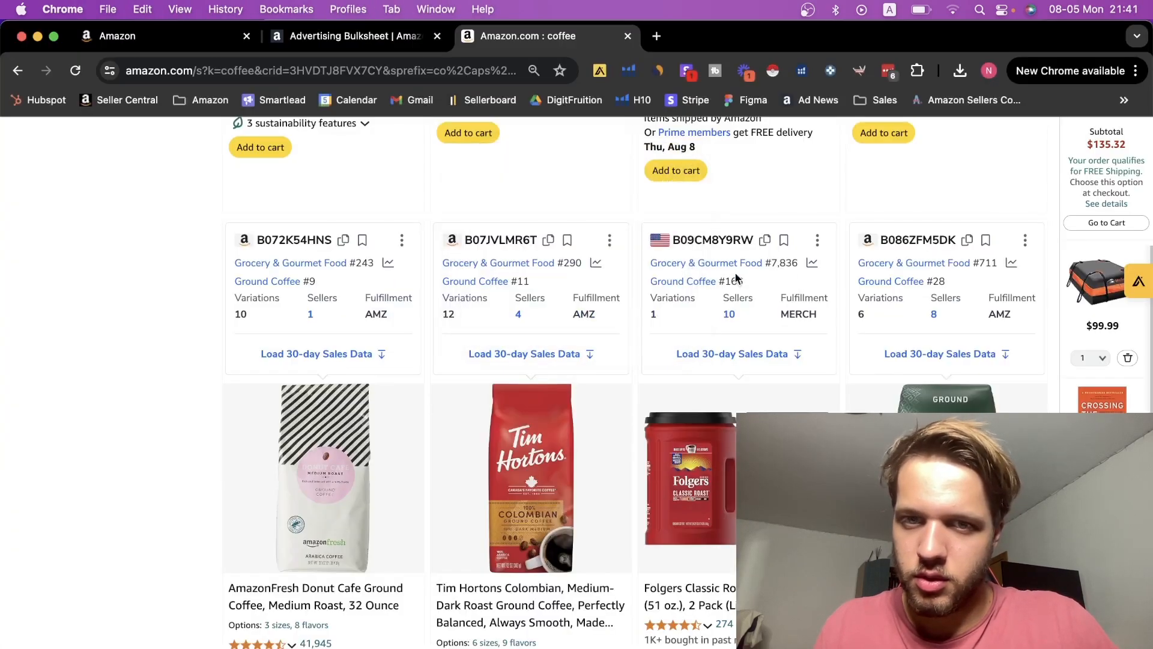
{"action": "key", "text": "super+Tab"}
{"action": "key", "text": "super+v"}
{"action": "left_click", "coordinate": [551, 285]}
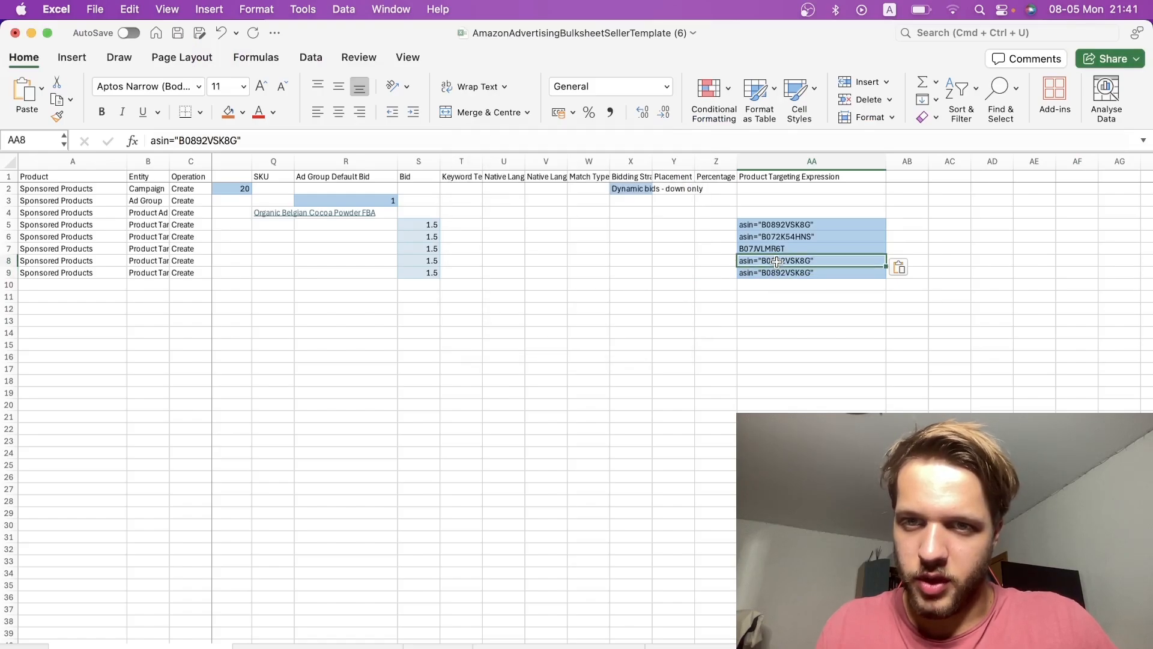
Step: Copy the Peet's French Roast's ASIN B086ZFM5DK from Amazon in Chrome and paste it into AA9 in Excel
{"action": "key", "text": "super+Tab"}
{"action": "left_click", "coordinate": [966, 242]}
{"action": "key", "text": "super+Tab"}
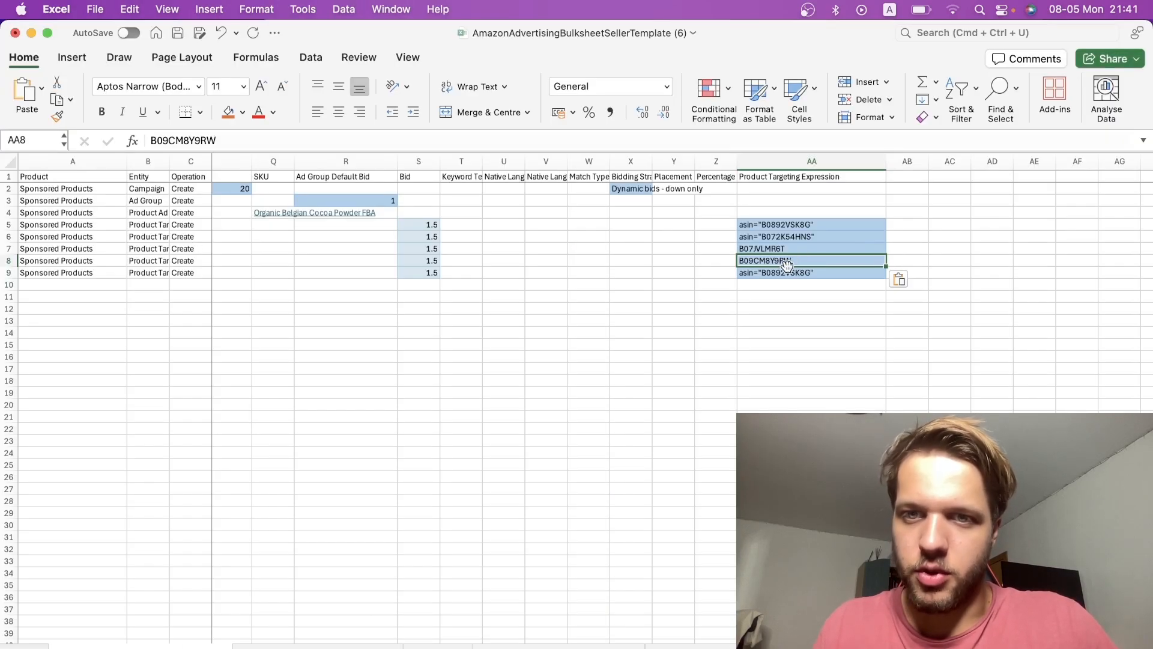
{"action": "left_click", "coordinate": [785, 272]}
{"action": "key", "text": "super+v"}
Step: Complete the targeting expressions as asin="B07JVLMR6T" in AA7 and asin="B09CM8Y9RW" in AA8
{"action": "double_click", "coordinate": [741, 248]}
{"action": "type", "text": "asin=\""}
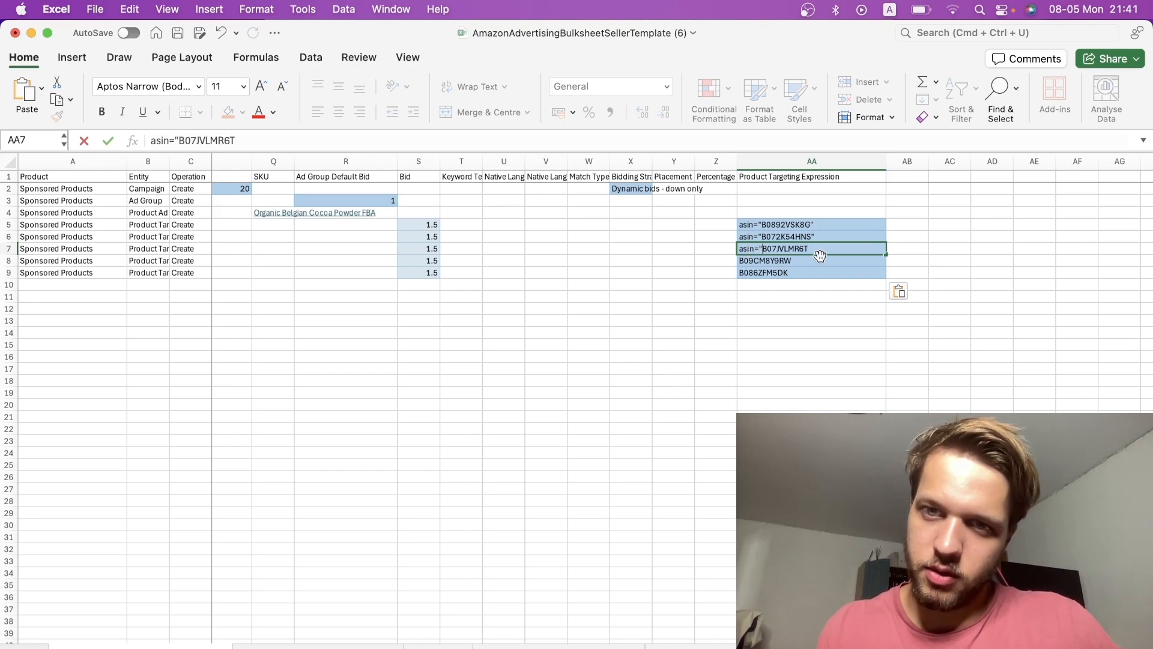
{"action": "double_click", "coordinate": [739, 261]}
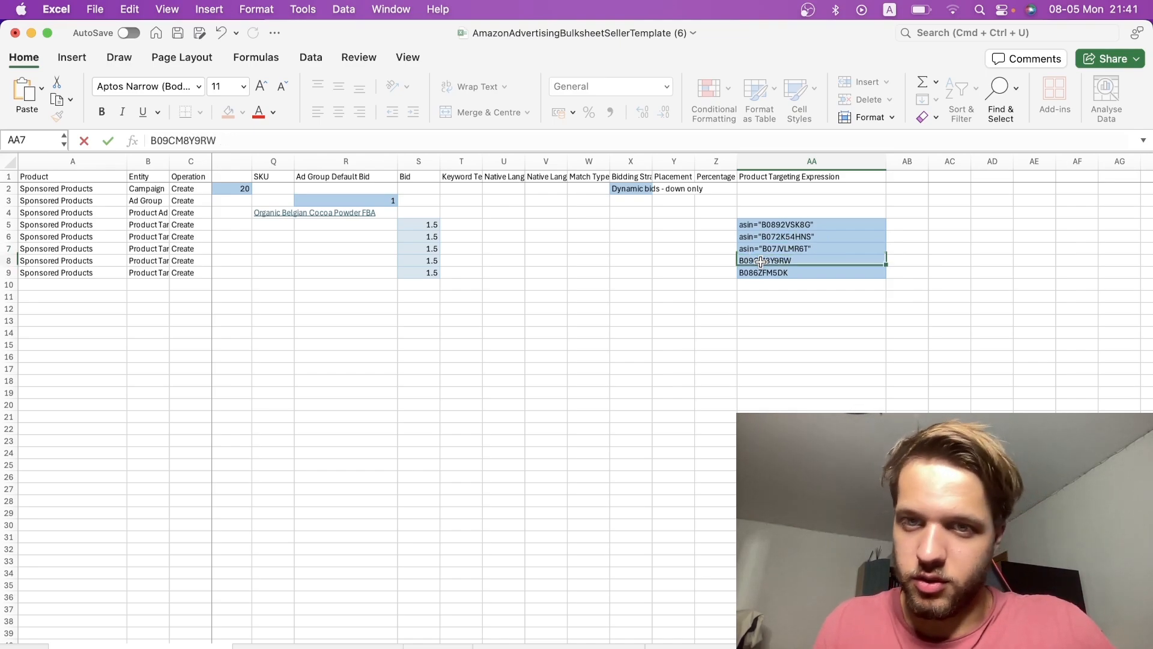
{"action": "type", "text": "asi"}
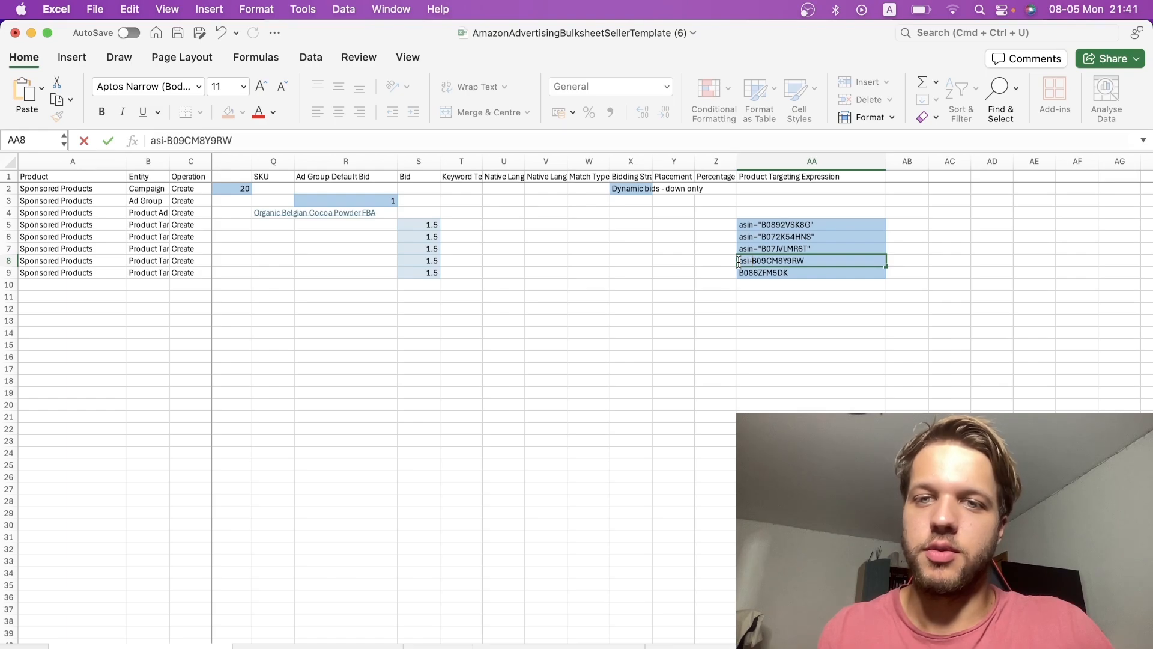
{"action": "type", "text": "n=\""}
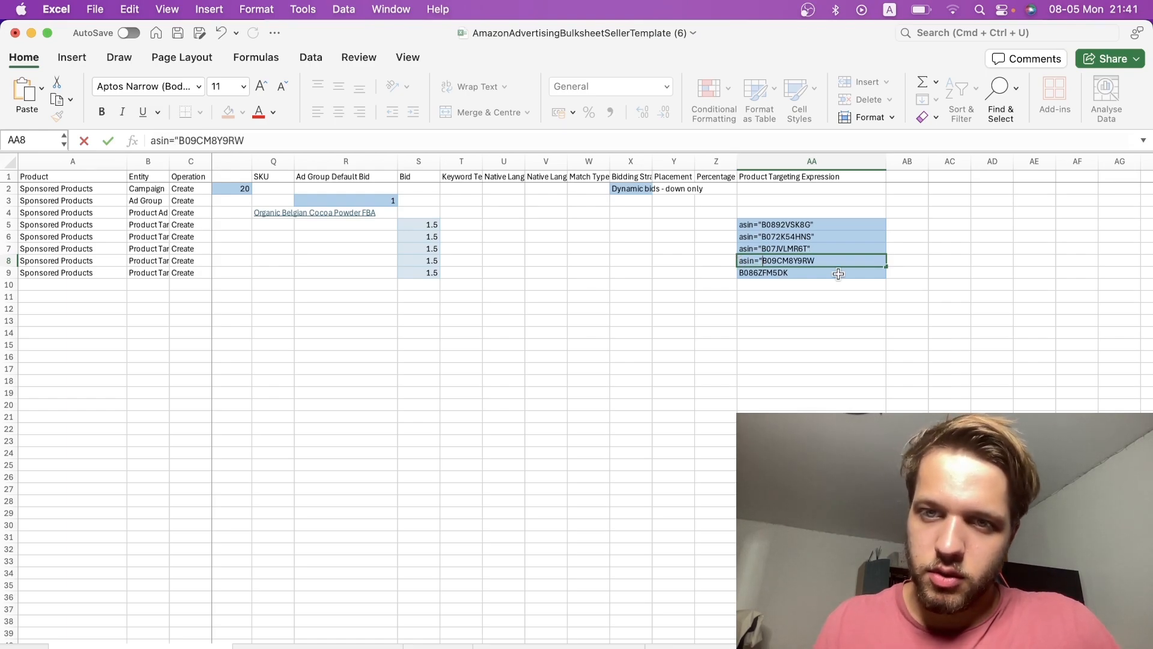
{"action": "left_click", "coordinate": [838, 274]}
{"action": "double_click", "coordinate": [833, 262]}
{"action": "type", "text": "\""}
Step: Complete the Product Targeting Expression in AA9 as asin="B086ZFM5DK"
{"action": "double_click", "coordinate": [786, 273]}
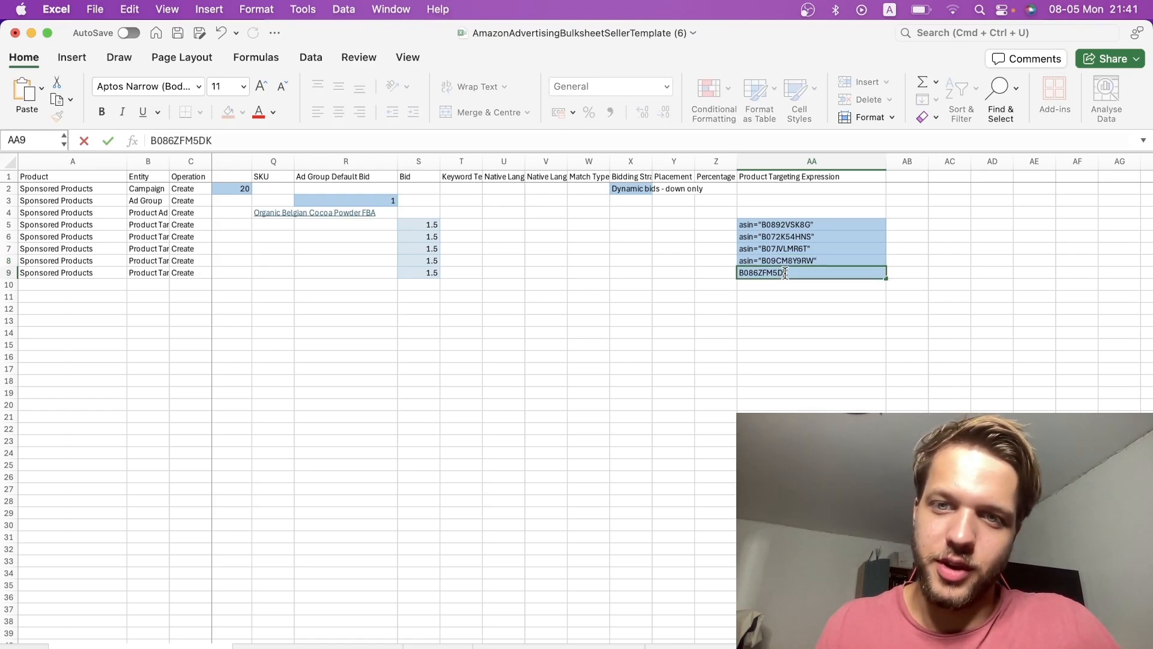
{"action": "left_click", "coordinate": [735, 275]}
{"action": "double_click", "coordinate": [741, 273]}
{"action": "type", "text": "asin=\""}
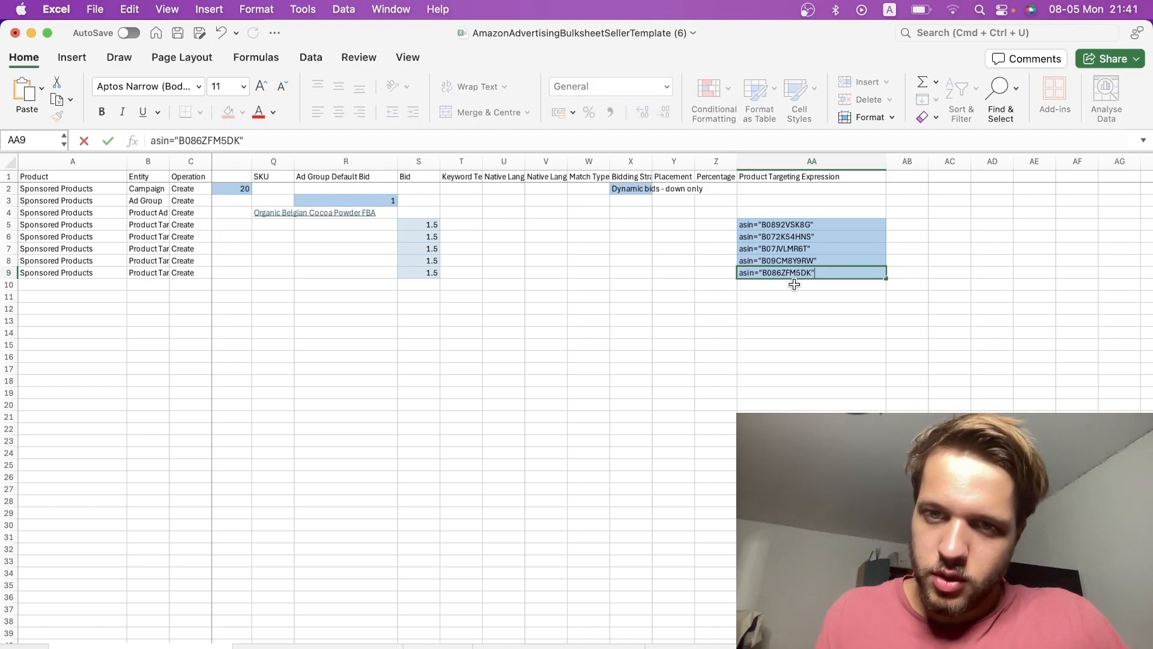
{"action": "key", "text": "Return"}
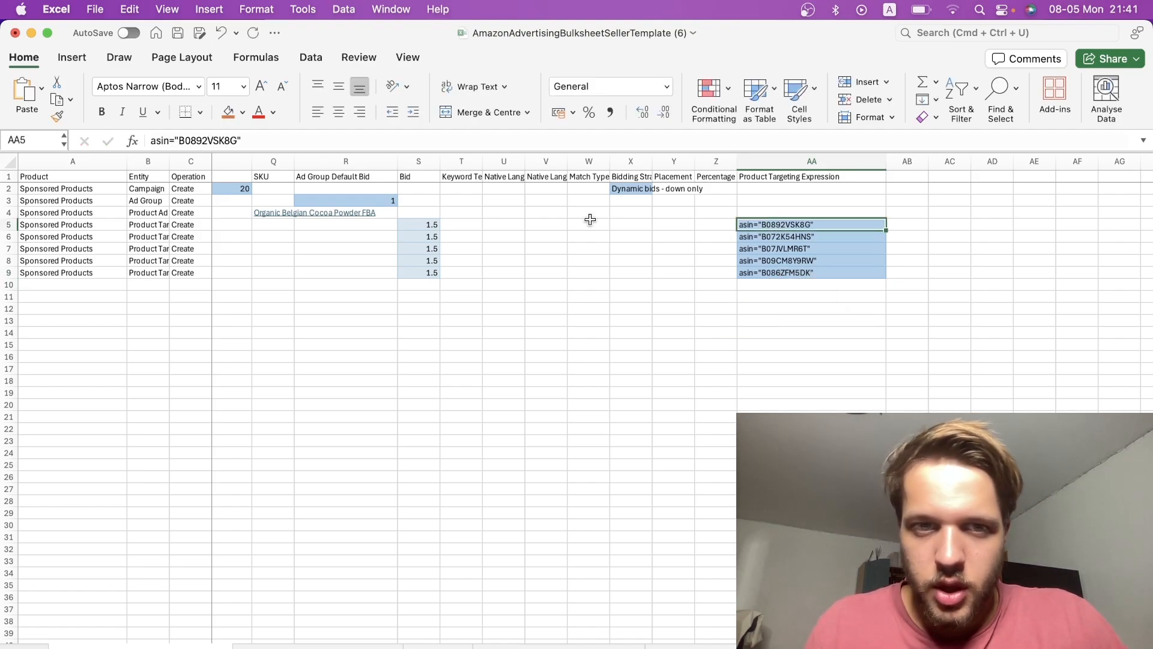
Step: Set the bid in S6, for the asin="B072K54HNS" target, to 1.2
{"action": "left_click", "coordinate": [409, 236]}
{"action": "type", "text": "1.2"}
{"action": "key", "text": "Return"}
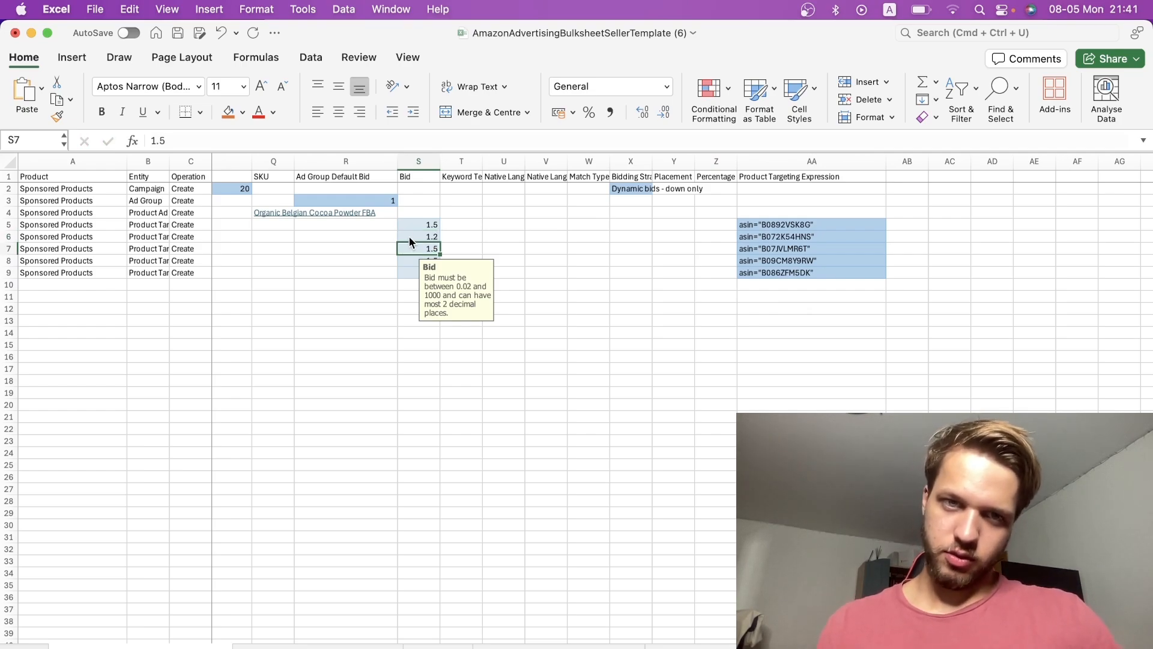
Step: Set the bids for the last three ASIN targets to 1 in S7, 1.7 in S8 and 0.9 in S9
{"action": "type", "text": "1"}
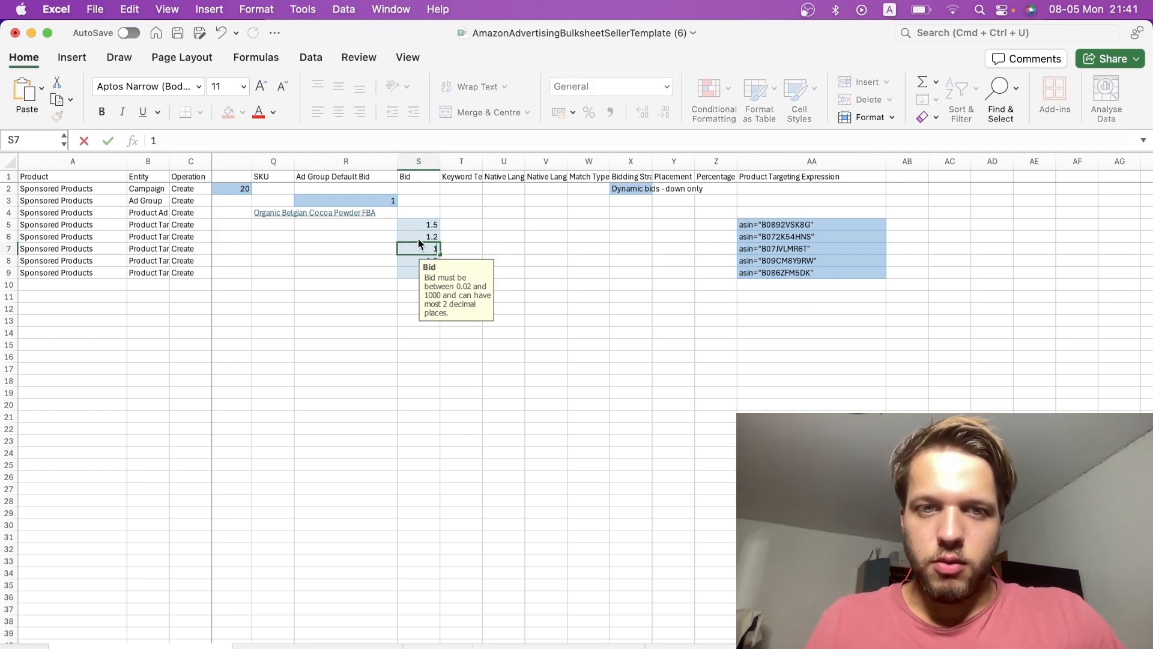
{"action": "key", "text": "Return"}
{"action": "type", "text": "1.7"}
{"action": "key", "text": "Return"}
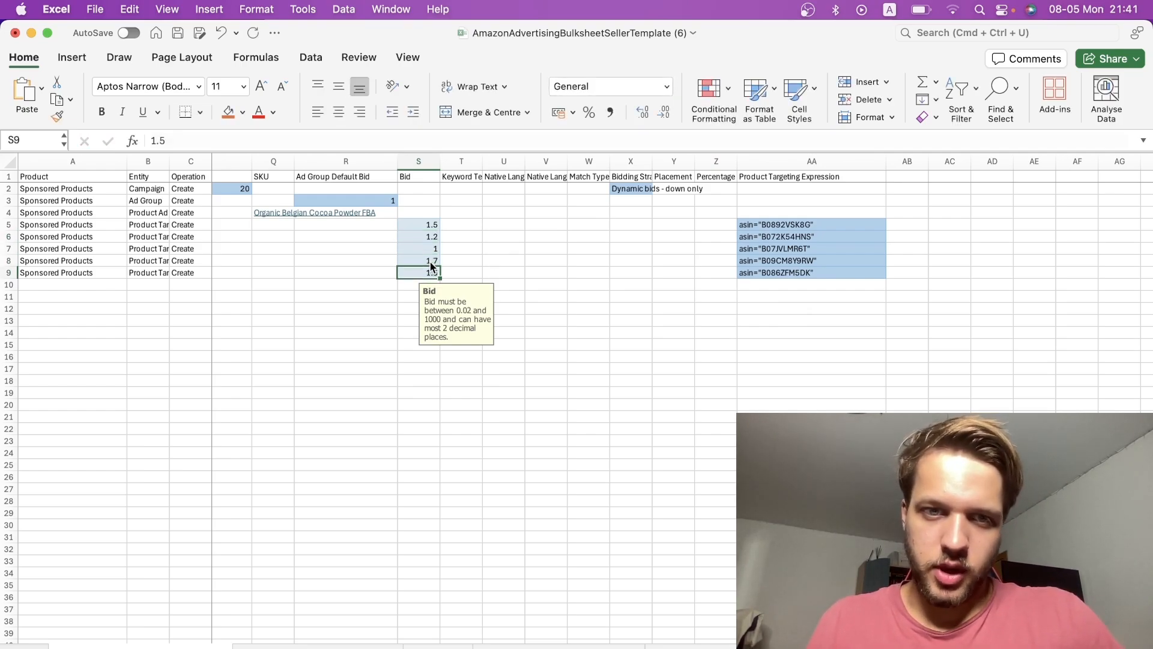
{"action": "type", "text": "0.9"}
{"action": "key", "text": "Return"}
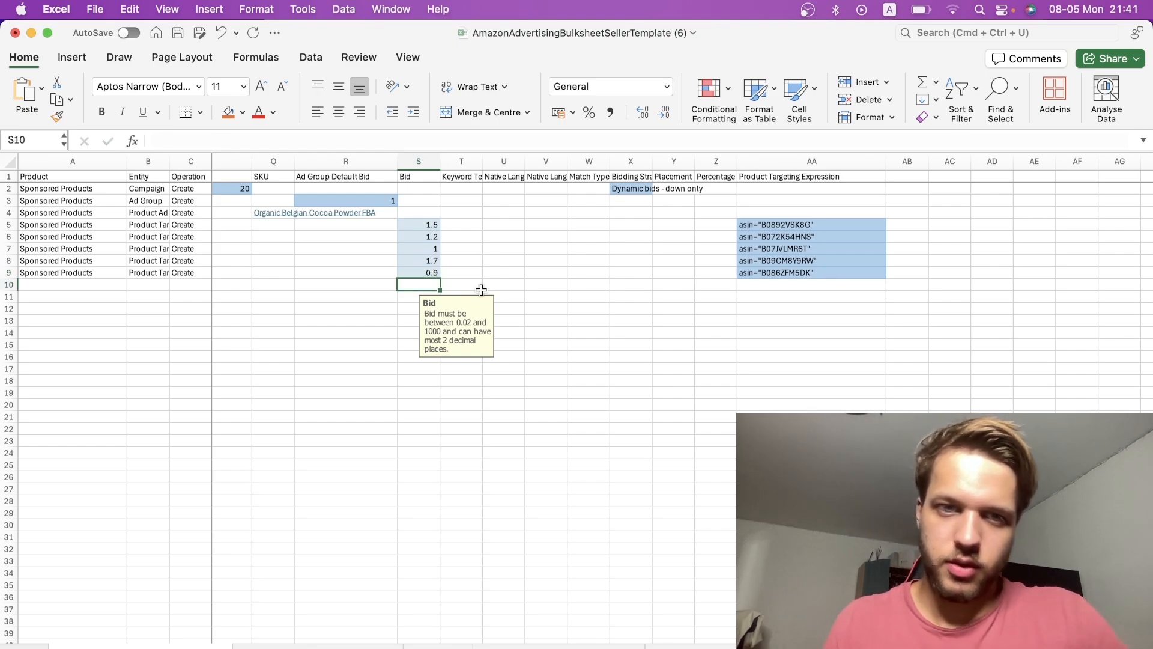
Step: Duplicate the whole campaign block by copying rows 2 to 9 and pasting them starting at row 10
{"action": "scroll", "coordinate": [408, 288], "scroll_direction": "left", "scroll_amount": 10}
{"action": "scroll", "coordinate": [716, 294], "scroll_direction": "right", "scroll_amount": 10}
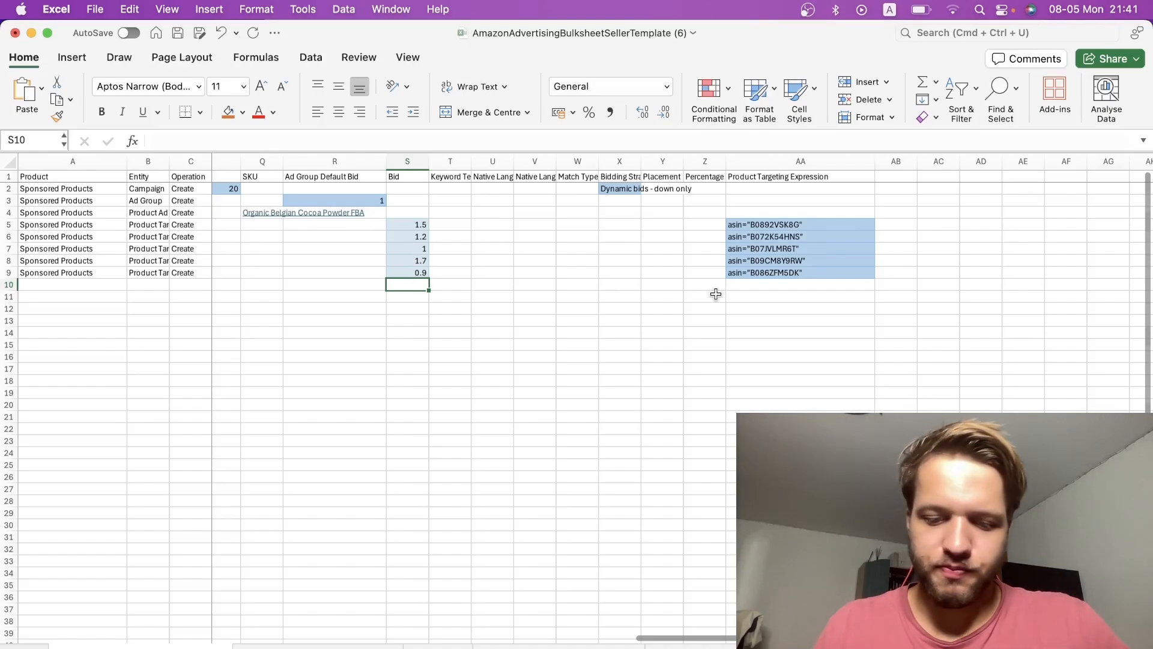
{"action": "scroll", "coordinate": [604, 306], "scroll_direction": "left", "scroll_amount": 10}
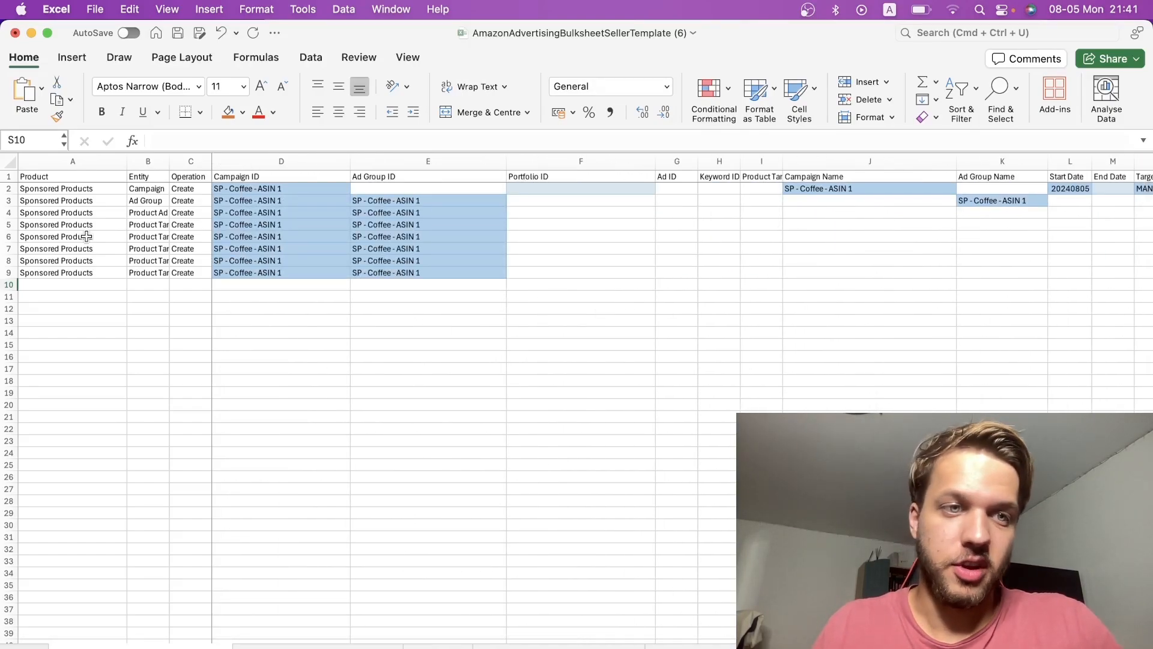
{"action": "left_click_drag", "start_coordinate": [9, 192], "coordinate": [3, 272]}
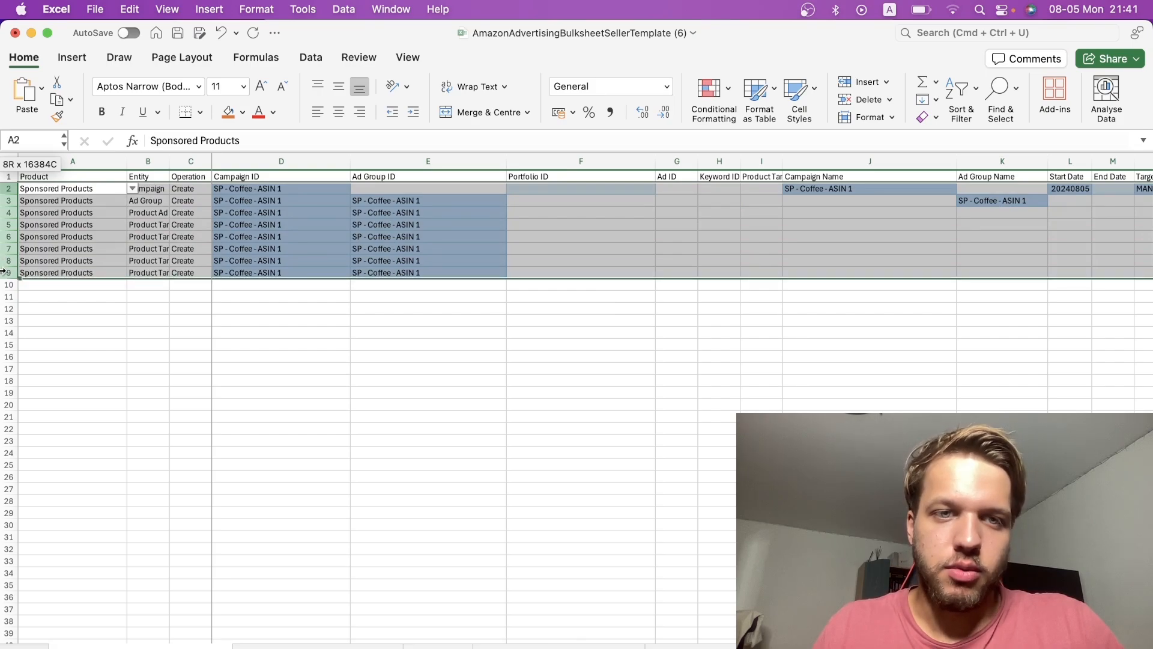
{"action": "key", "text": "super+c"}
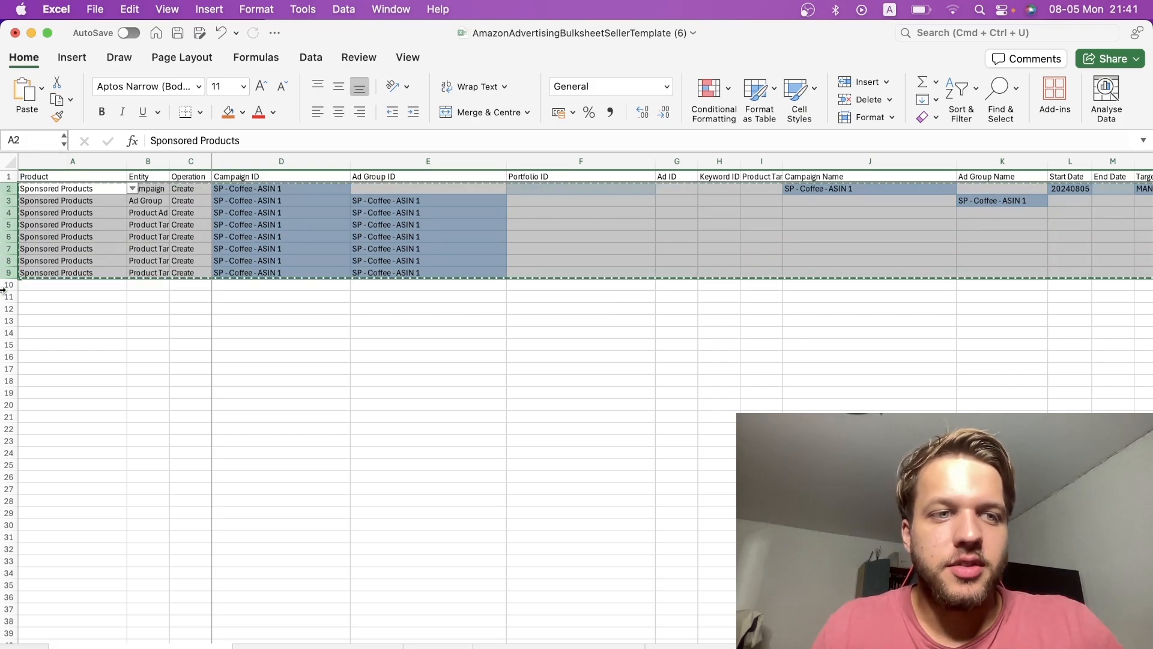
{"action": "left_click", "coordinate": [4, 288]}
{"action": "key", "text": "super+v"}
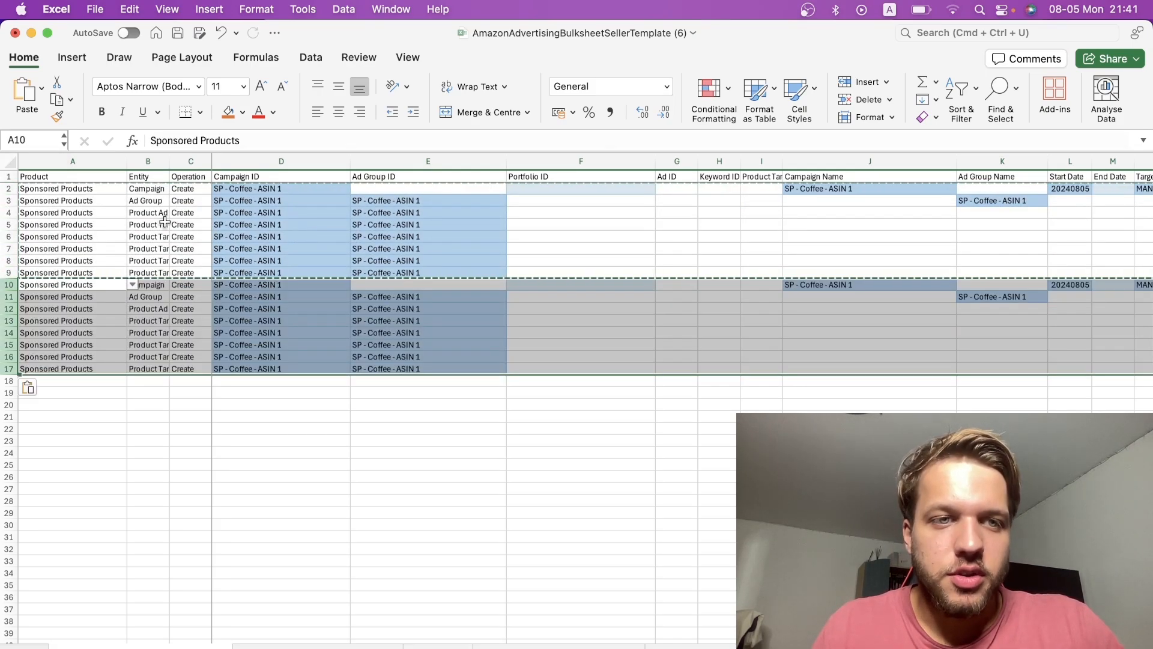
Step: Change the duplicated campaign's Campaign ID in D10 to SP - Coffee - ASIN 2
{"action": "double_click", "coordinate": [317, 287]}
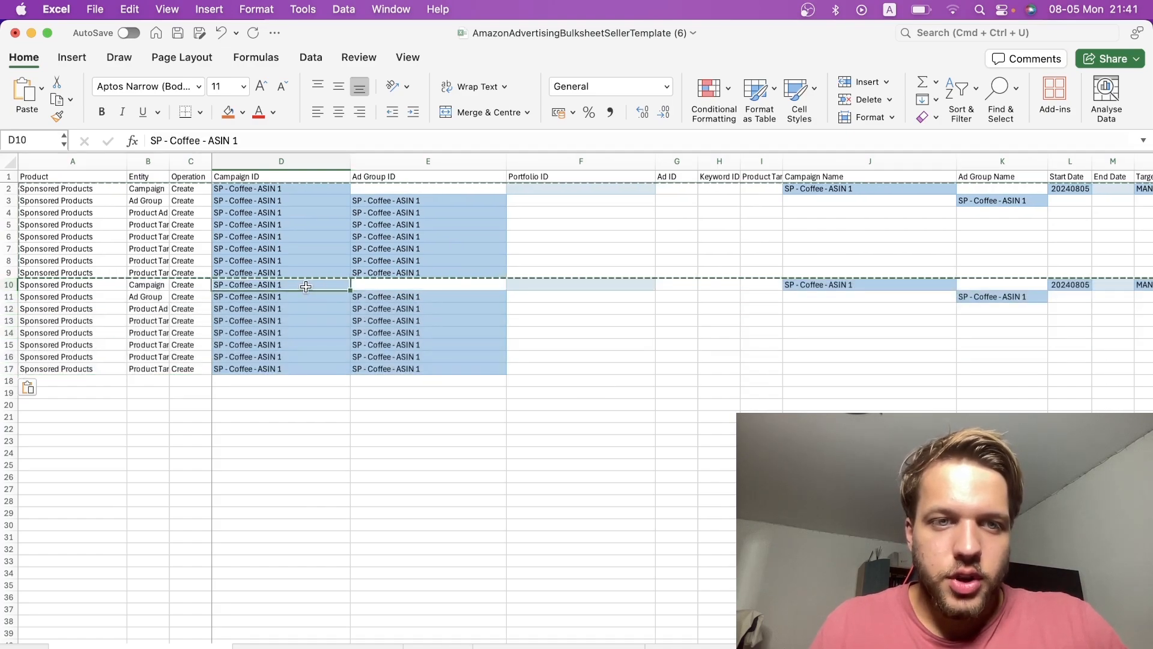
{"action": "key", "text": "BackSpace"}
{"action": "type", "text": "2"}
{"action": "key", "text": "Return"}
Step: Copy the Campaign ID from D10 into the Campaign ID cells D11:D17 and the Ad Group ID cells E11:E17
{"action": "left_click", "coordinate": [285, 287]}
{"action": "key", "text": "super+c"}
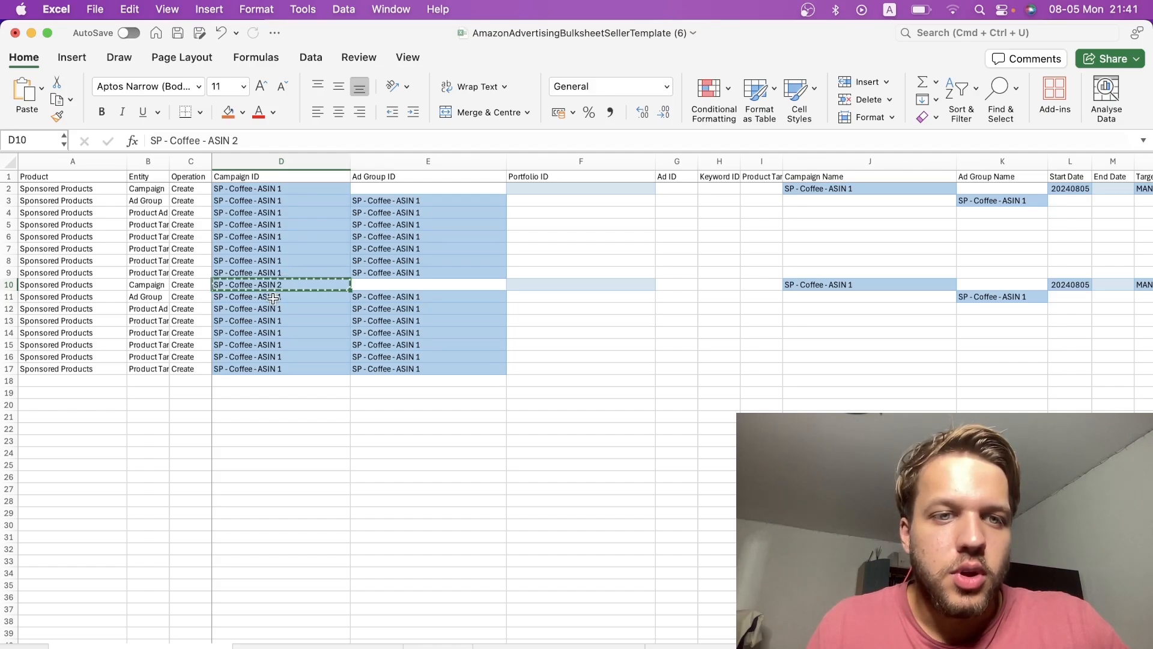
{"action": "left_click_drag", "start_coordinate": [273, 299], "coordinate": [277, 369]}
{"action": "key", "text": "super+v"}
{"action": "left_click_drag", "start_coordinate": [384, 296], "coordinate": [420, 368]}
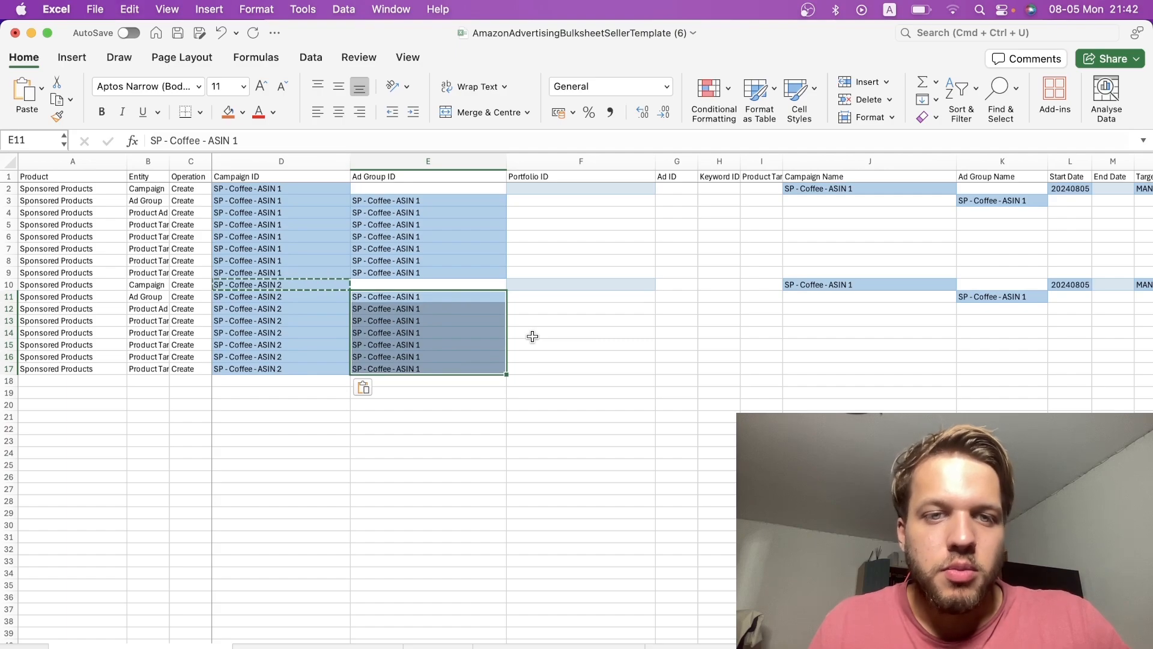
{"action": "key", "text": "super+v"}
Step: Paste SP - Coffee - ASIN 2 as the Campaign Name in J10 and the Ad Group Name in K11
{"action": "left_click", "coordinate": [850, 288]}
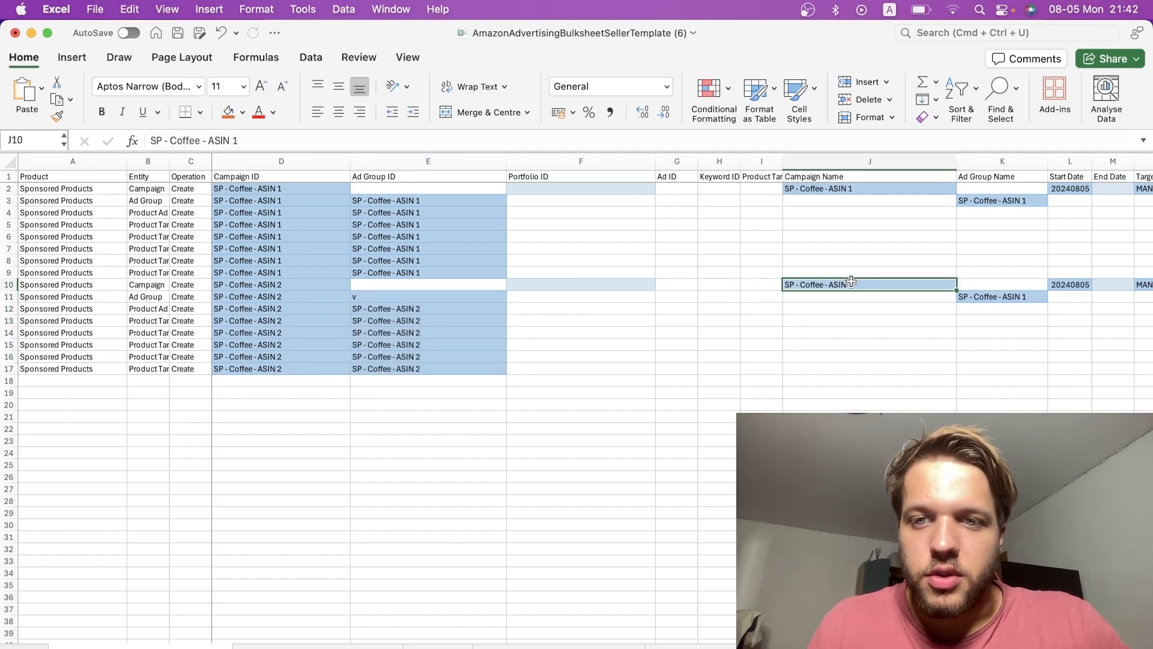
{"action": "key", "text": "super+v"}
{"action": "scroll", "coordinate": [809, 324], "scroll_direction": "right", "scroll_amount": 8}
{"action": "left_click", "coordinate": [599, 298]}
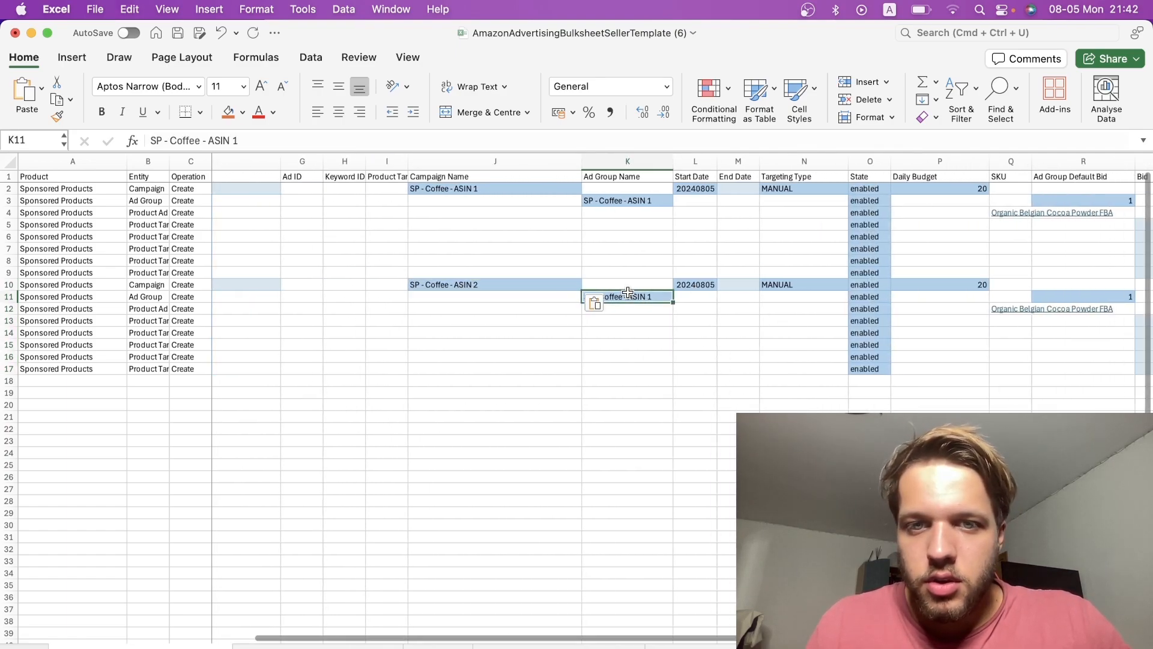
{"action": "key", "text": "super+v"}
Step: Review the duplicated campaign's targeting type, state, daily budget and bidding strategy in rows 10 to 17
{"action": "scroll", "coordinate": [685, 308], "scroll_direction": "right", "scroll_amount": 2}
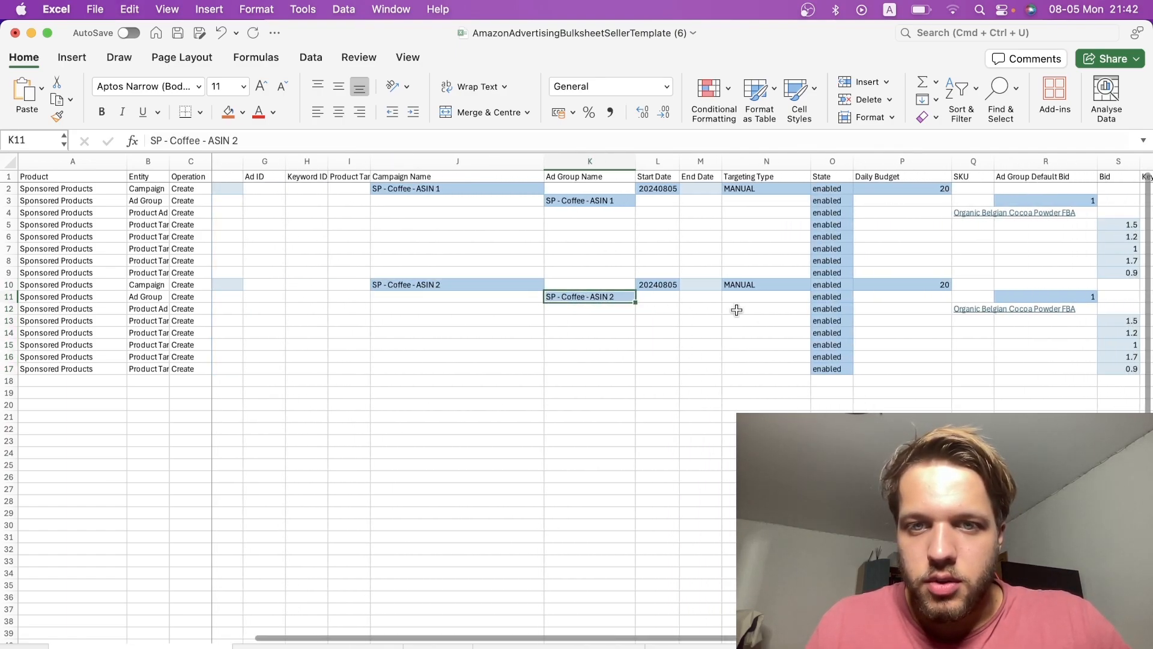
{"action": "left_click", "coordinate": [633, 285]}
{"action": "scroll", "coordinate": [633, 285], "scroll_direction": "right", "scroll_amount": 2}
{"action": "left_click", "coordinate": [633, 285]}
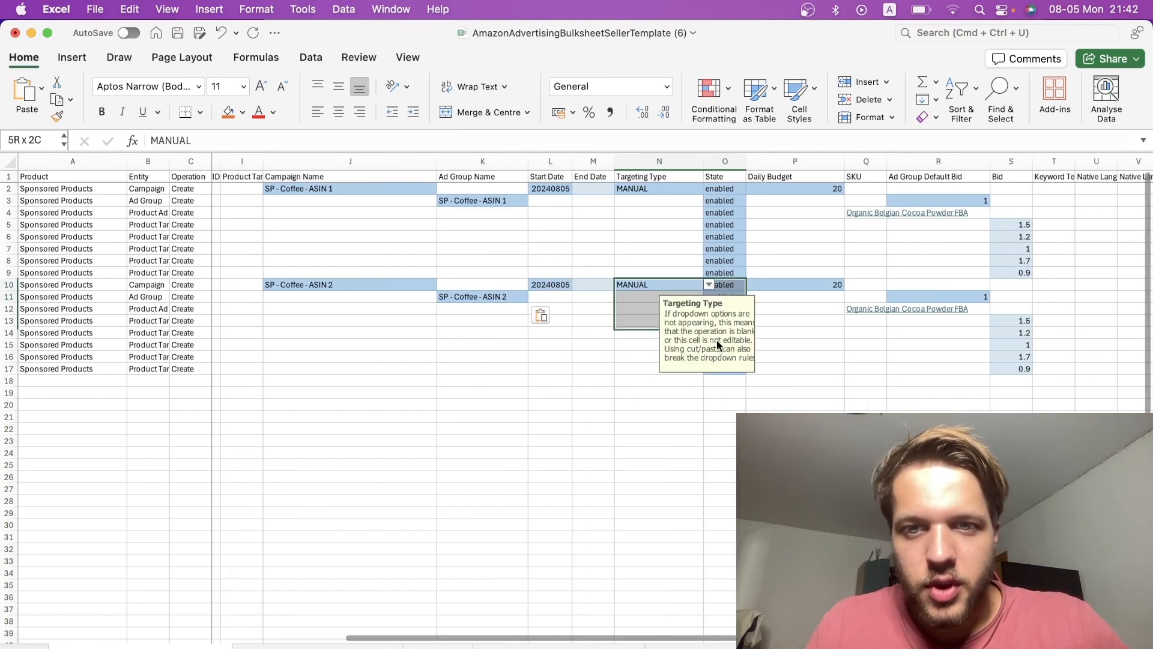
{"action": "left_click", "coordinate": [780, 342]}
{"action": "left_click_drag", "start_coordinate": [645, 284], "coordinate": [763, 357]}
{"action": "left_click", "coordinate": [765, 357]}
{"action": "scroll", "coordinate": [896, 342], "scroll_direction": "right", "scroll_amount": 3}
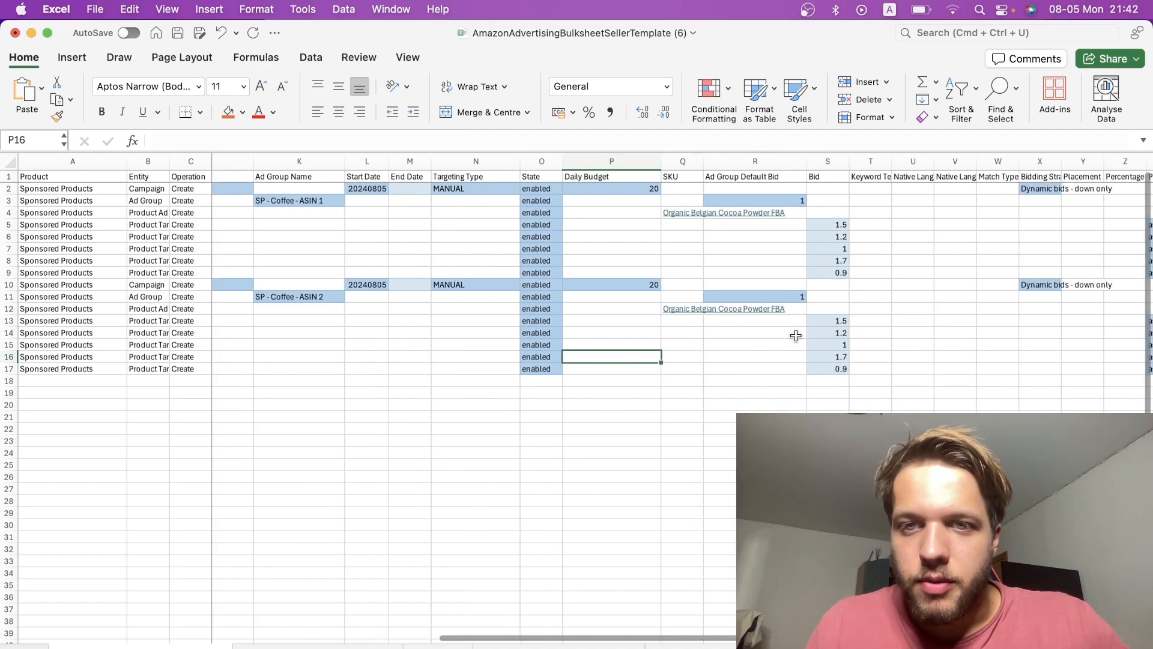
{"action": "scroll", "coordinate": [799, 334], "scroll_direction": "right", "scroll_amount": 6}
{"action": "scroll", "coordinate": [774, 322], "scroll_direction": "left", "scroll_amount": 3}
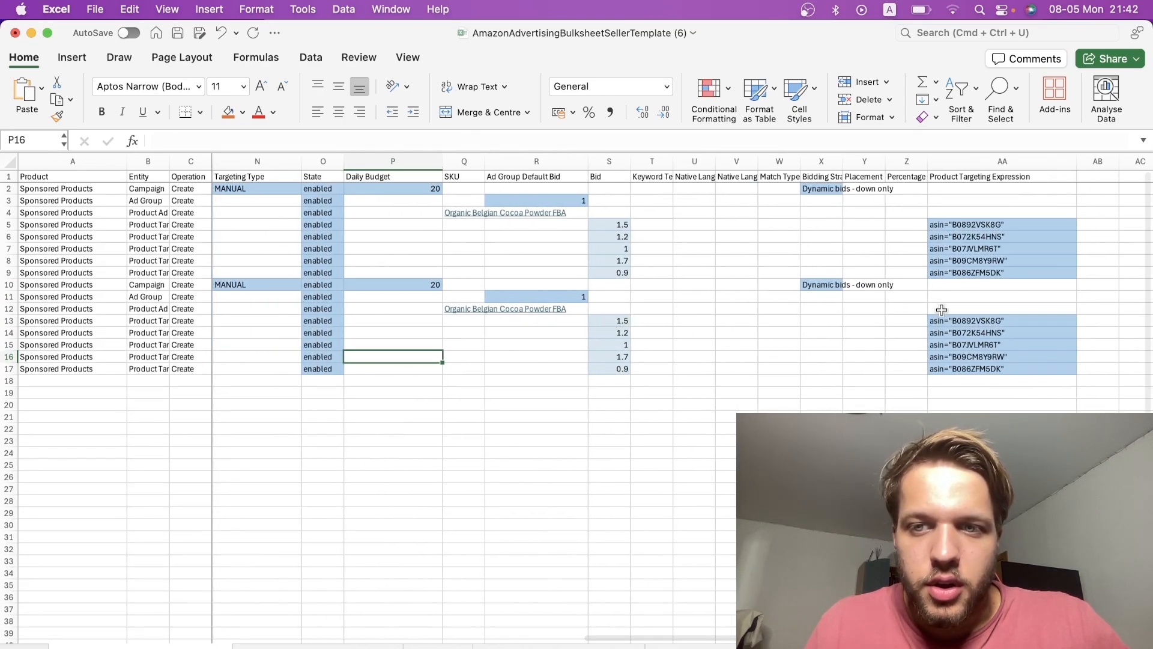
Step: Check the second campaign's Product Targeting Expressions in AA13:AA17 alongside the bids in S13:S17
{"action": "left_click", "coordinate": [936, 333]}
{"action": "left_click_drag", "start_coordinate": [935, 327], "coordinate": [991, 347]}
{"action": "left_click", "coordinate": [522, 296]}
{"action": "left_click", "coordinate": [991, 345]}
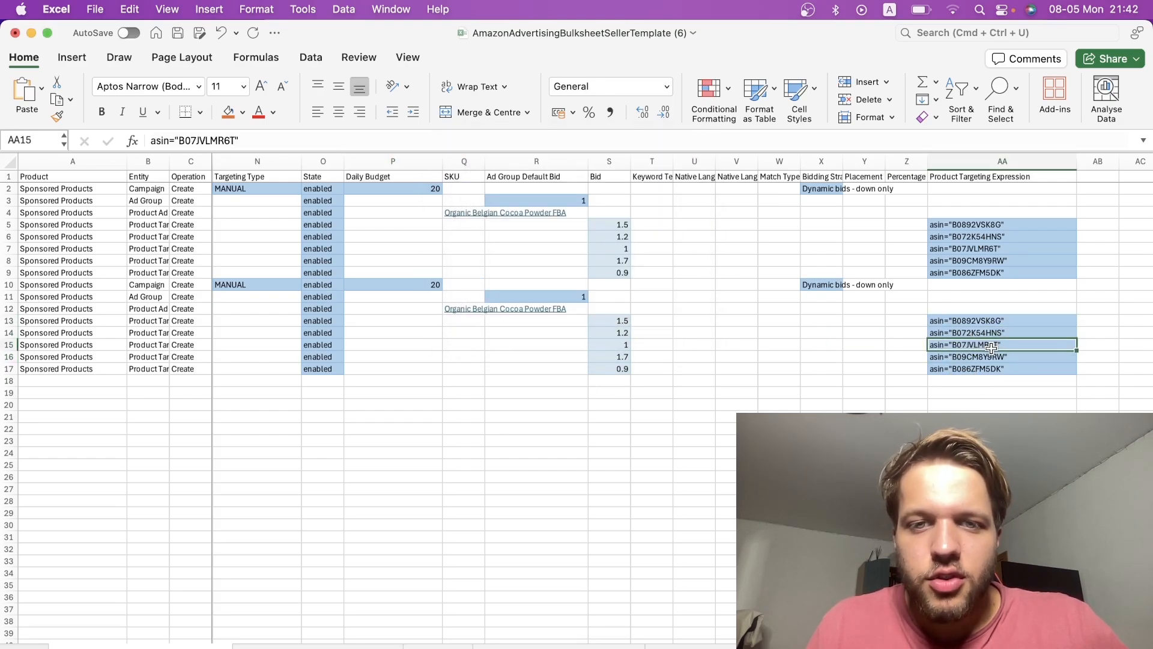
{"action": "left_click_drag", "start_coordinate": [625, 324], "coordinate": [617, 380]}
{"action": "left_click", "coordinate": [720, 385]}
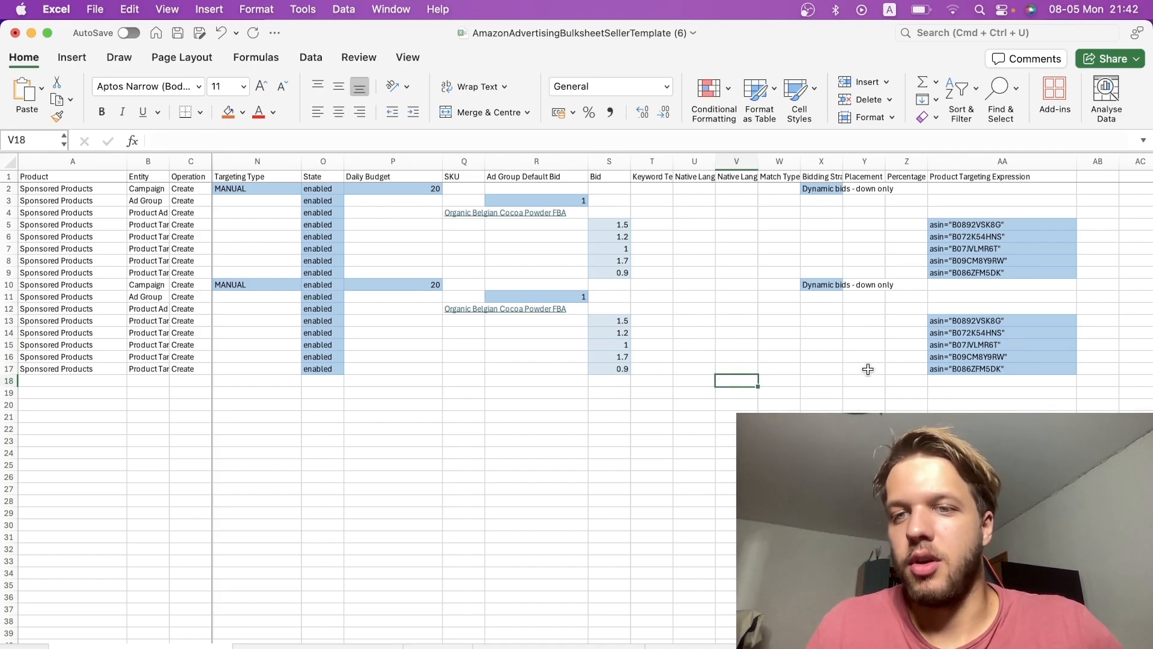
{"action": "scroll", "coordinate": [868, 367], "scroll_direction": "right", "scroll_amount": 3}
{"action": "left_click", "coordinate": [826, 318]}
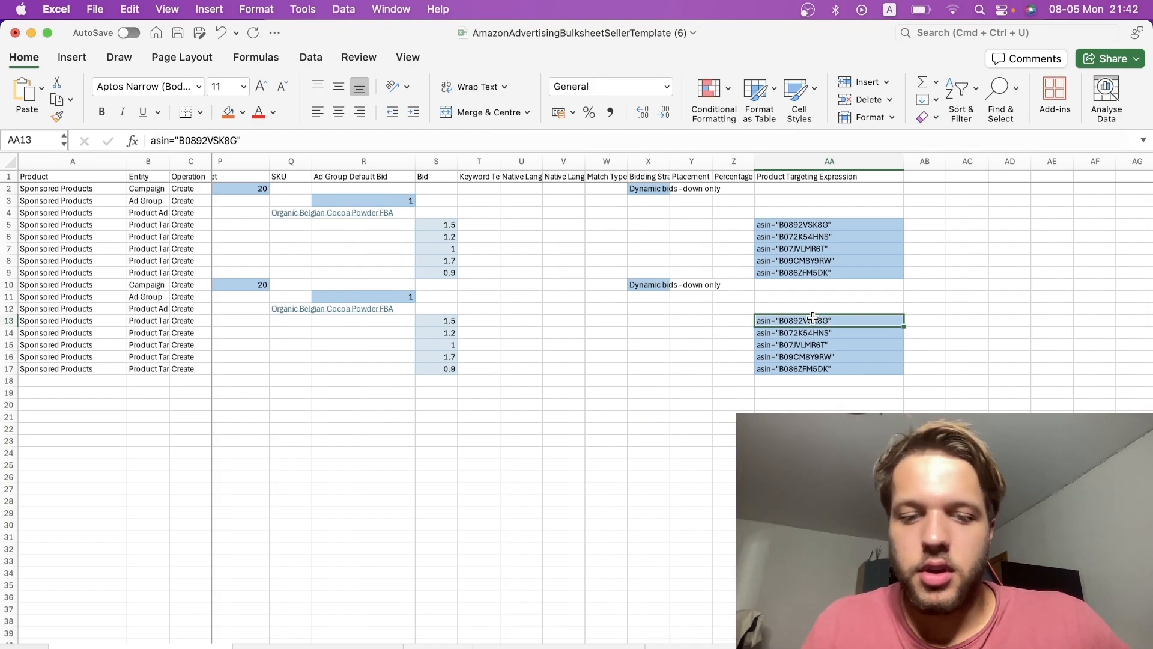
Step: Examine the second campaign's individual target bids in S13:S17 and its SKU entry in row 12
{"action": "left_click", "coordinate": [441, 318]}
{"action": "left_click", "coordinate": [477, 321]}
{"action": "left_click", "coordinate": [433, 319]}
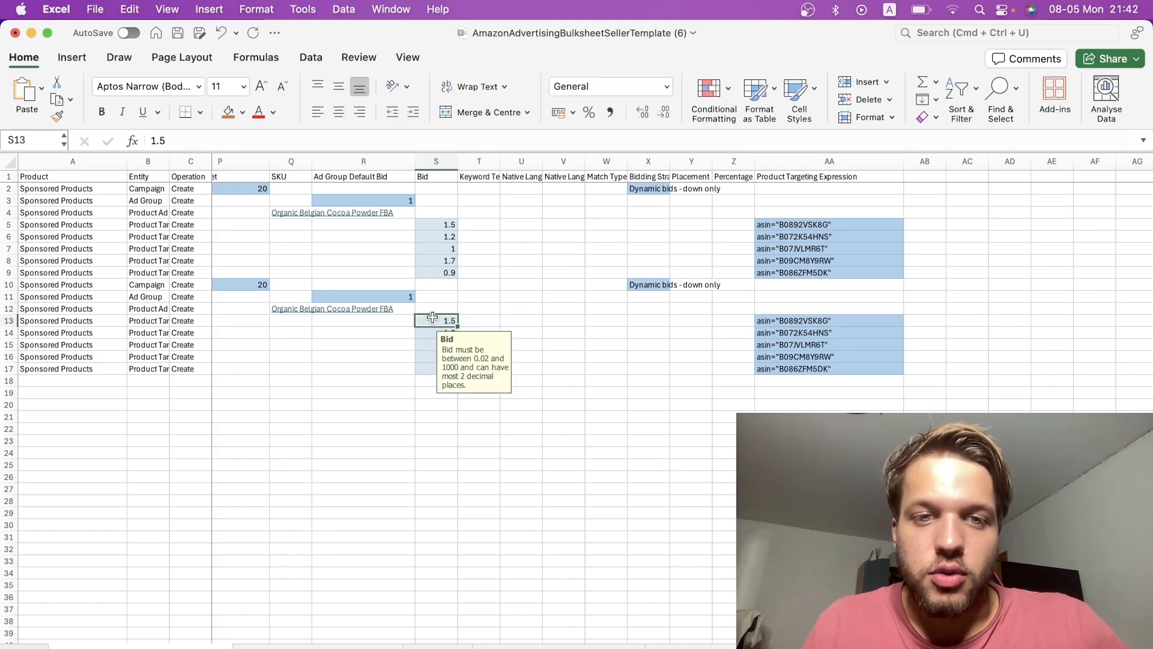
{"action": "scroll", "coordinate": [457, 311], "scroll_direction": "left", "scroll_amount": 3}
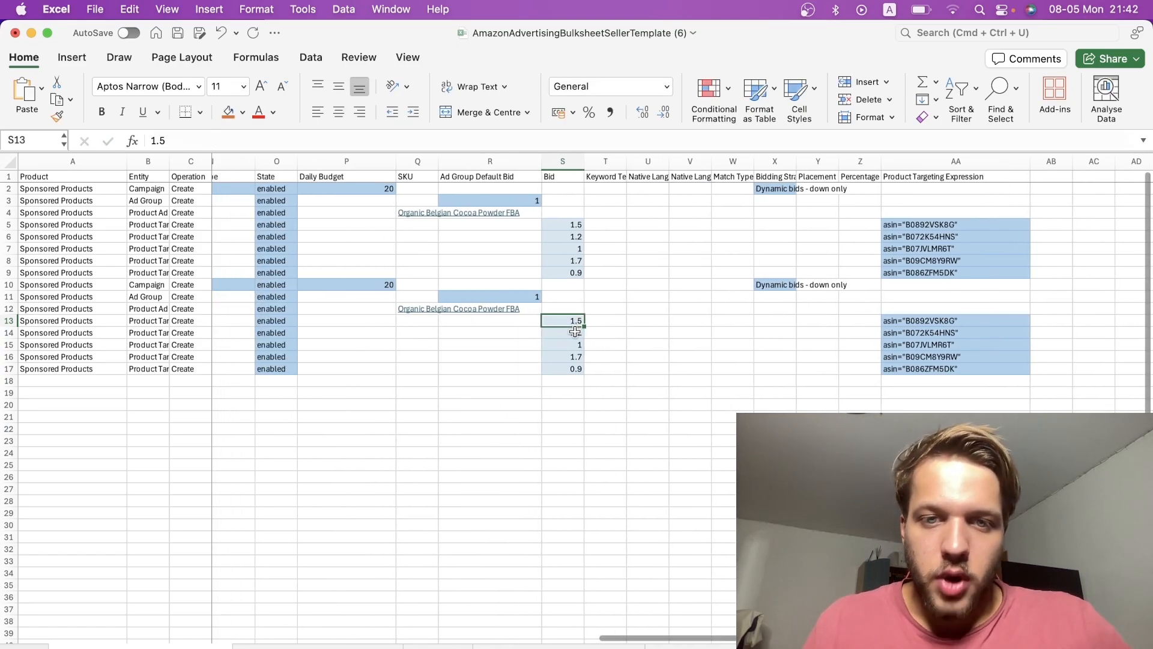
{"action": "left_click_drag", "start_coordinate": [563, 332], "coordinate": [573, 367]}
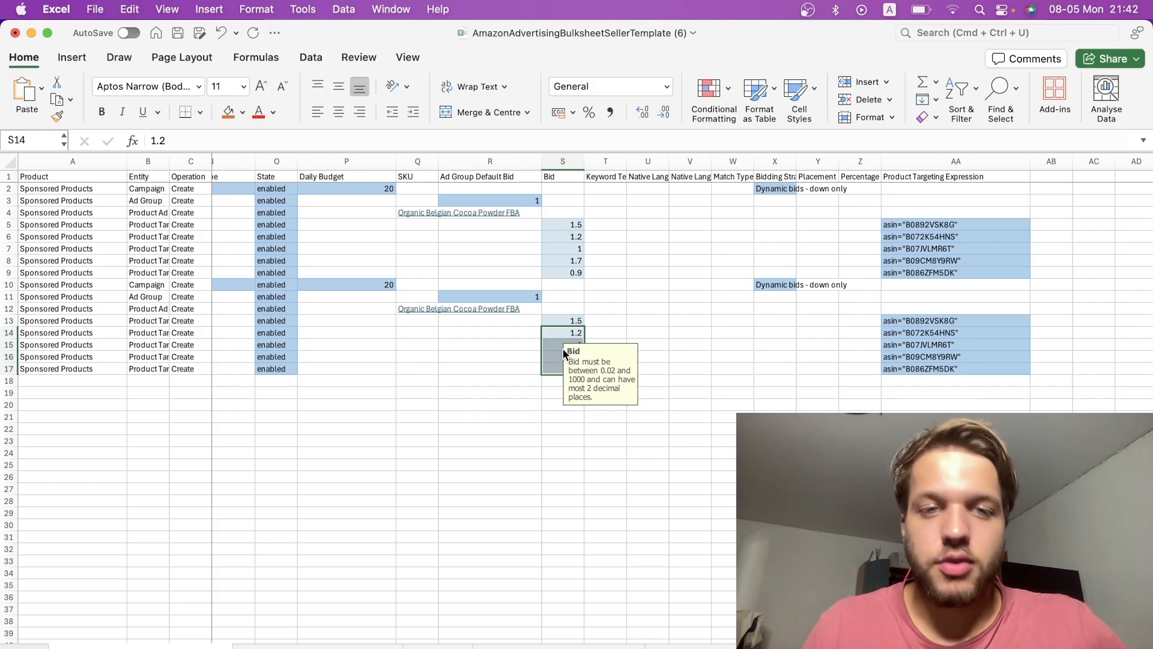
{"action": "scroll", "coordinate": [533, 342], "scroll_direction": "left", "scroll_amount": 3}
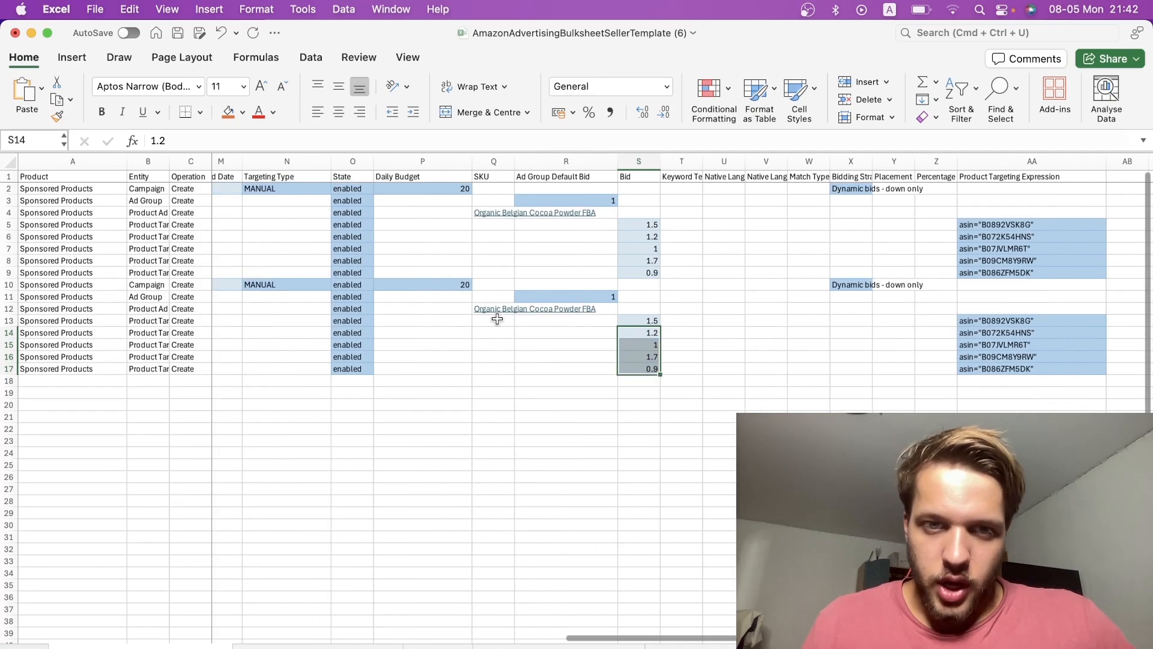
{"action": "left_click", "coordinate": [493, 284]}
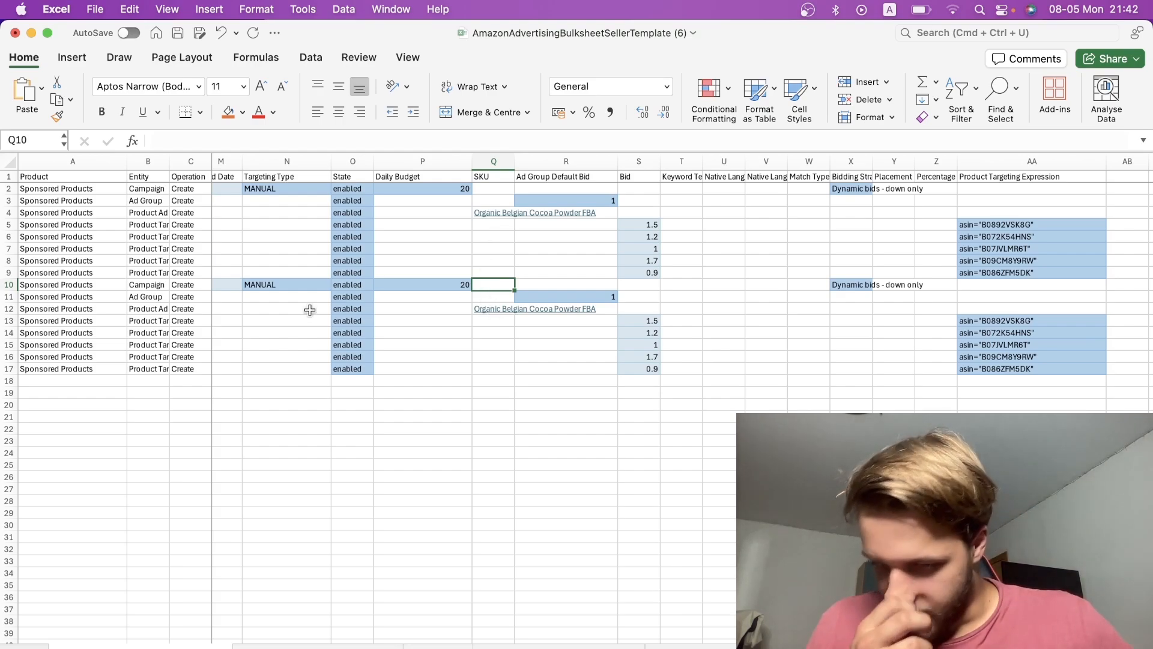
{"action": "left_click", "coordinate": [487, 294]}
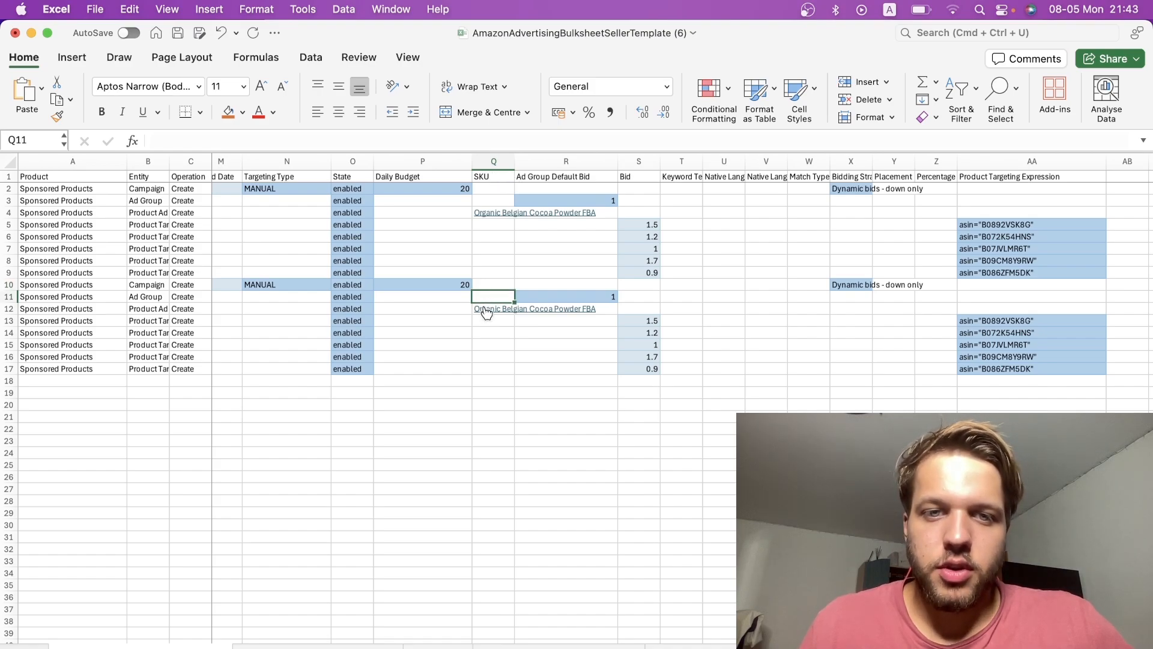
{"action": "mouse_move", "coordinate": [485, 315]}
{"action": "left_mouse_down"}
{"action": "mouse_move", "coordinate": [594, 309]}
{"action": "mouse_move", "coordinate": [487, 308]}
{"action": "left_mouse_up"}
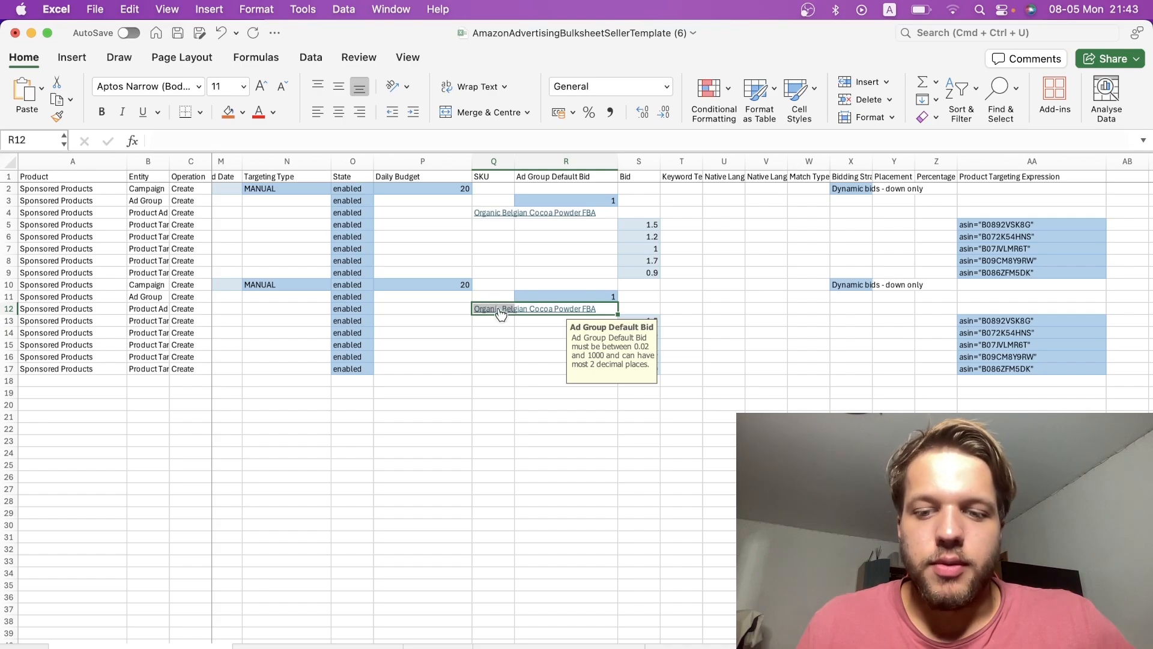
{"action": "left_click", "coordinate": [399, 305]}
Step: Correct the Ad Group ID in E11 by copying SP - Coffee - ASIN 2 from E12 into it
{"action": "scroll", "coordinate": [399, 305], "scroll_direction": "left", "scroll_amount": 10}
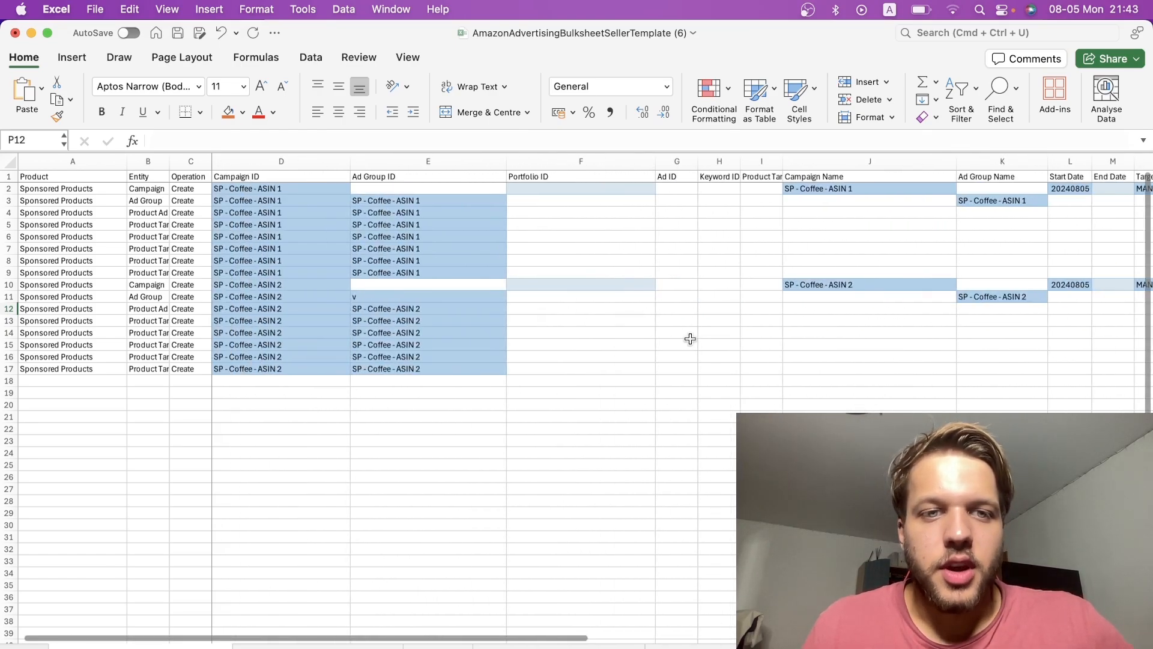
{"action": "left_click", "coordinate": [475, 305]}
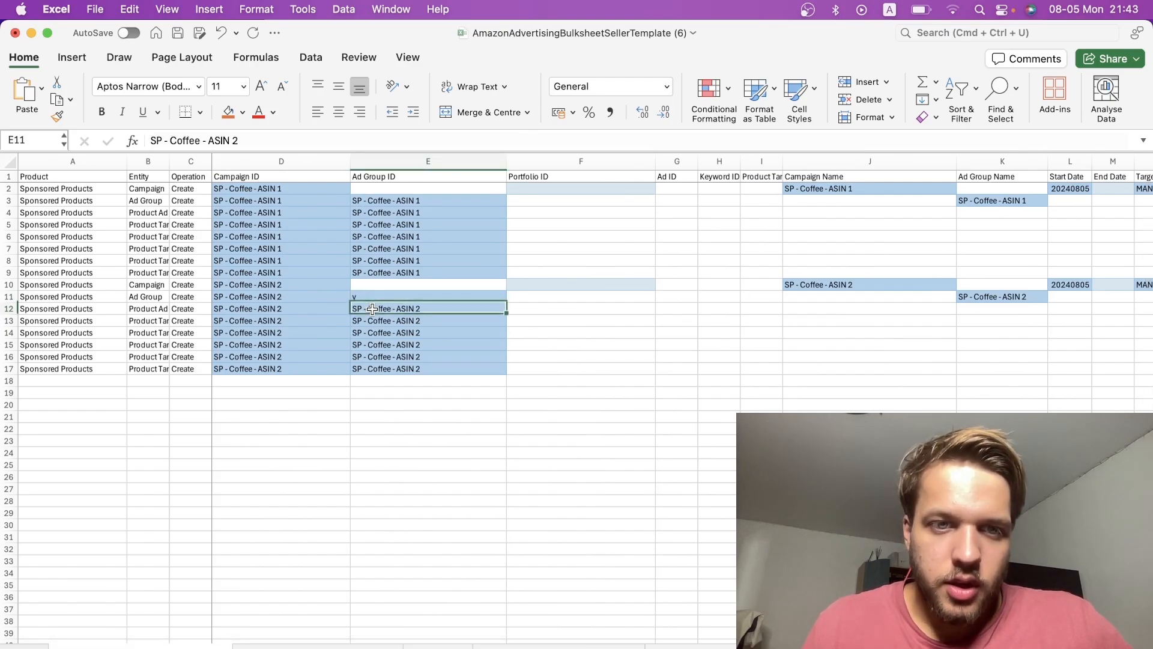
{"action": "key", "text": "cmd+c"}
{"action": "key", "text": "Up"}
{"action": "key", "text": "cmd+v"}
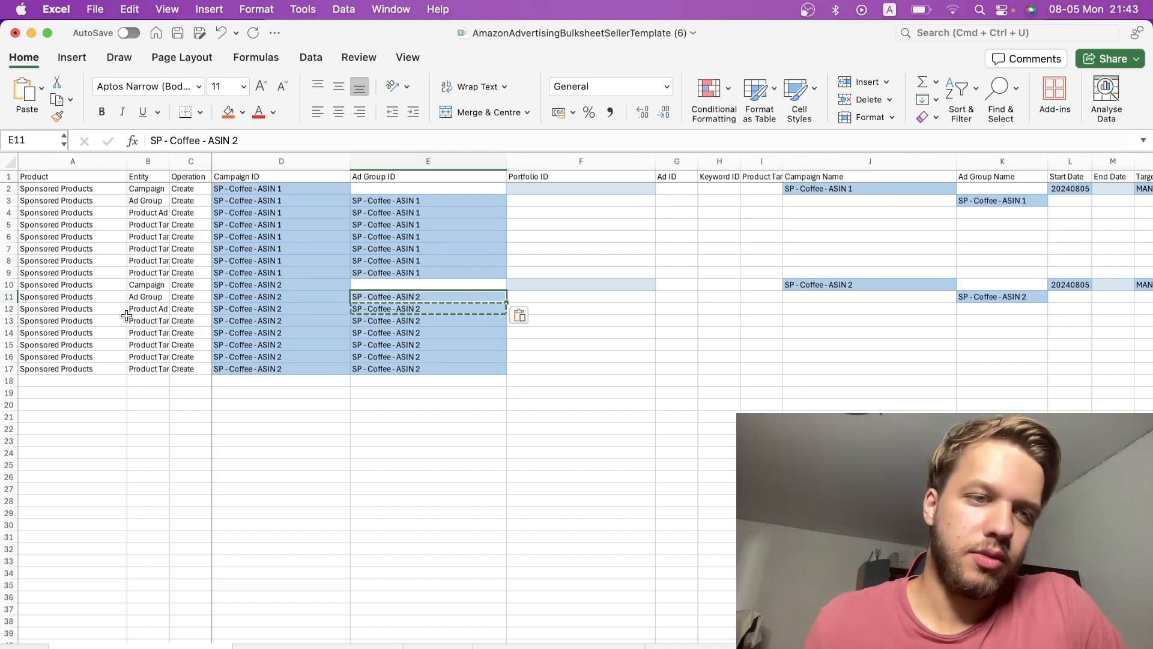
{"action": "left_click_drag", "start_coordinate": [6, 272], "coordinate": [30, 383]}
{"action": "left_click", "coordinate": [60, 332]}
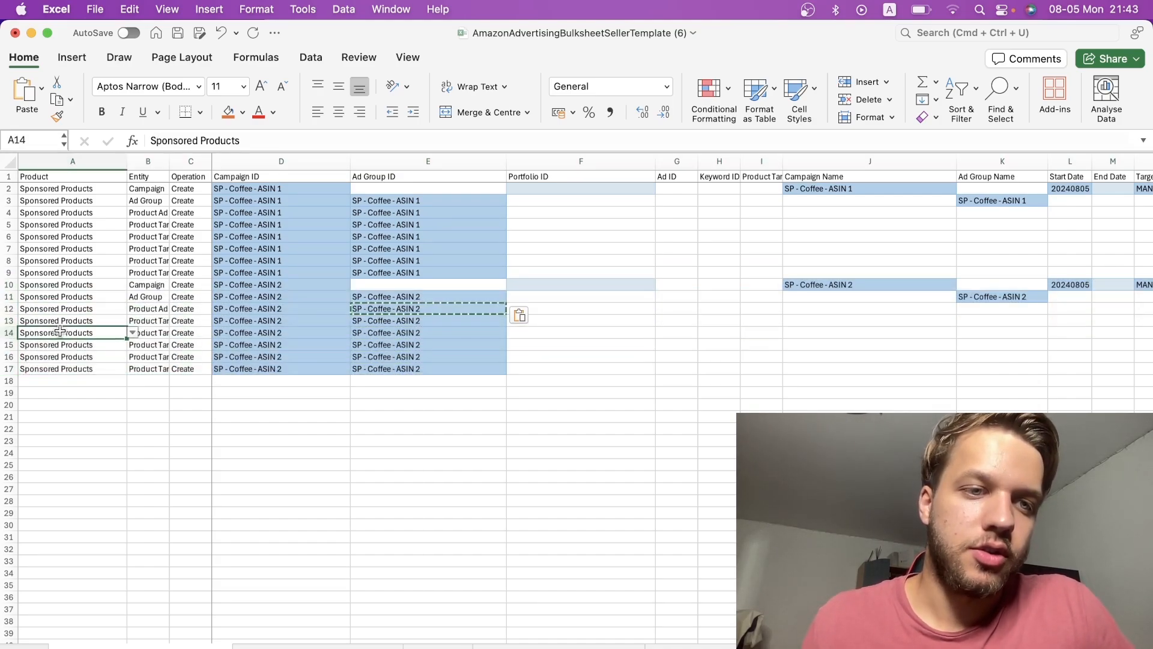
{"action": "left_click_drag", "start_coordinate": [6, 285], "coordinate": [4, 371]}
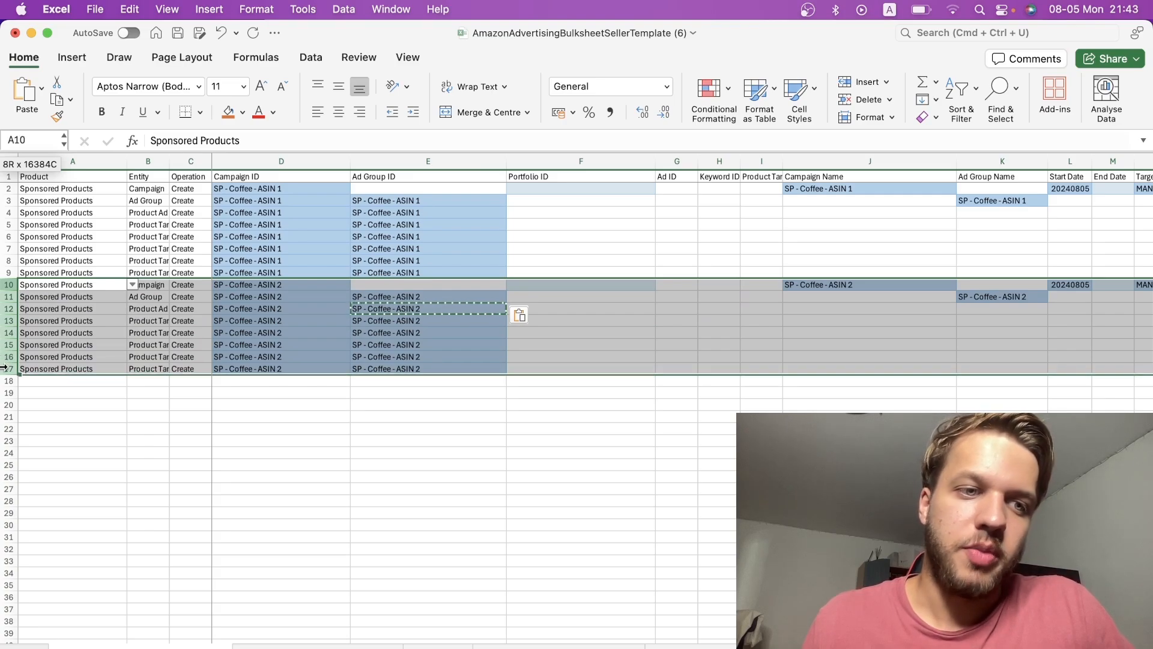
{"action": "left_click", "coordinate": [3, 387]}
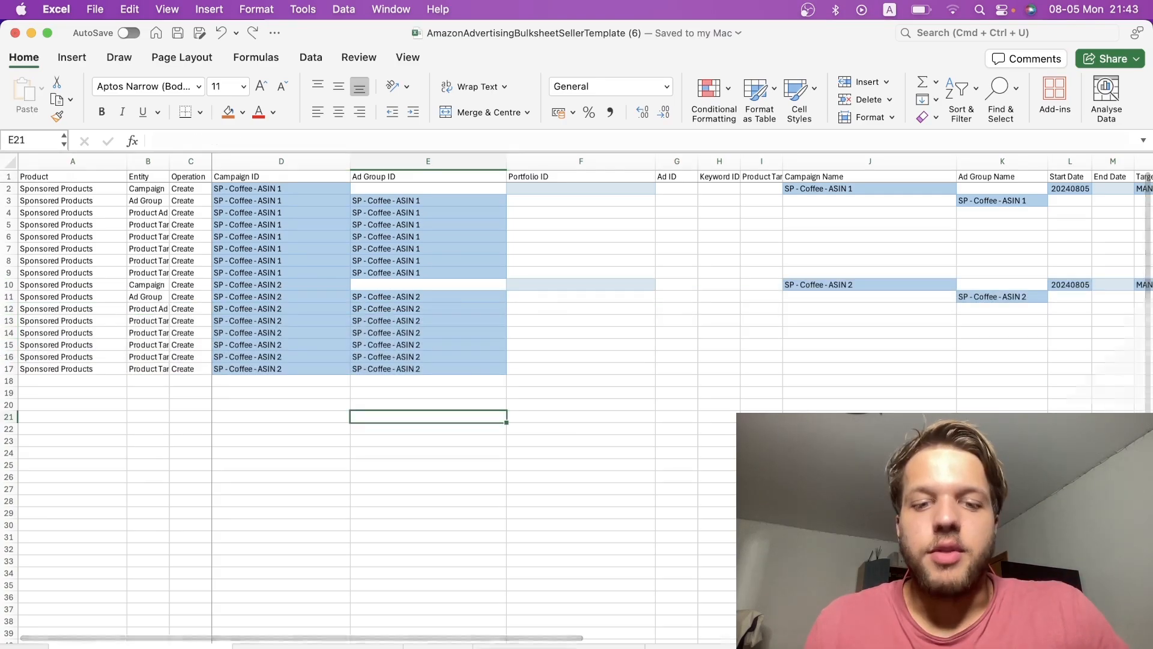
Step: Switch to Chrome and choose AmazonAdvertisingBulksheetSellerTemplate (6).xlsx from Downloads as the bulk operations file to upload
{"action": "key", "text": "super+Tab"}
{"action": "scroll", "coordinate": [622, 359], "scroll_direction": "up", "scroll_amount": 1}
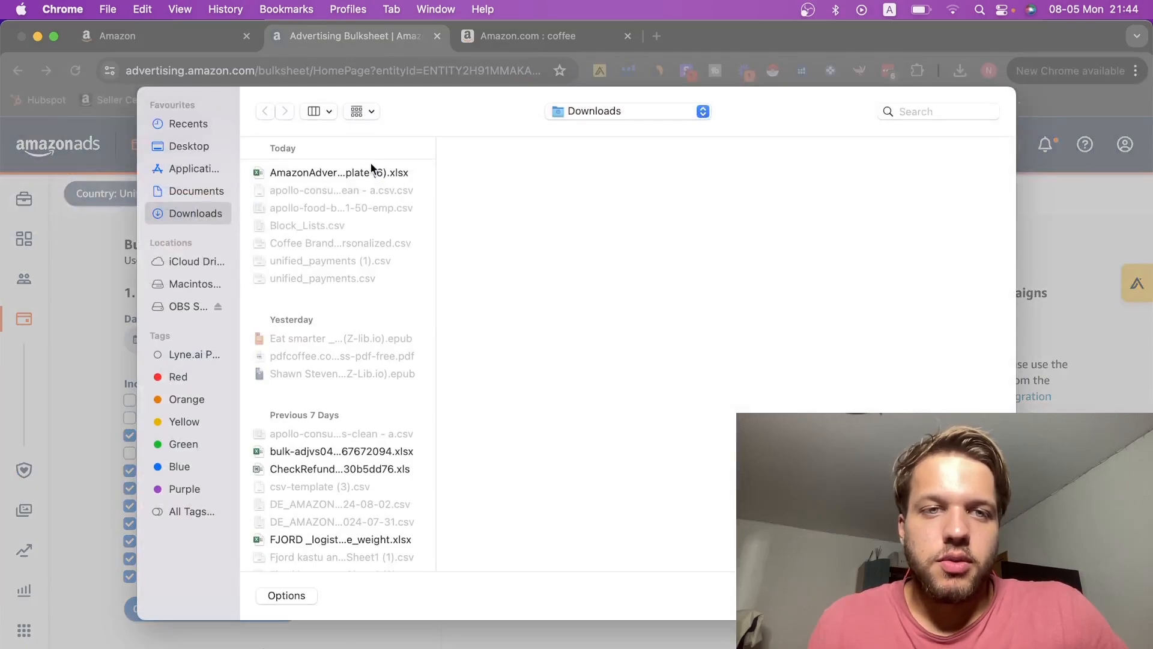
{"action": "left_click", "coordinate": [368, 172]}
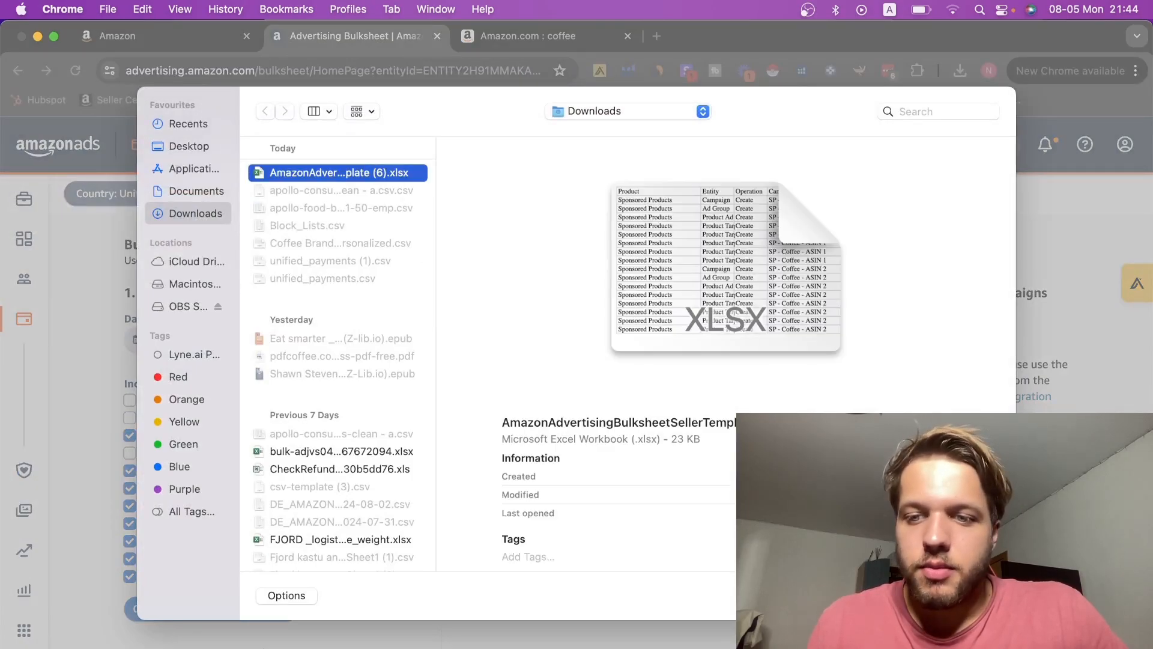
{"action": "key", "text": "Return"}
{"action": "scroll", "coordinate": [853, 351], "scroll_direction": "down", "scroll_amount": 1}
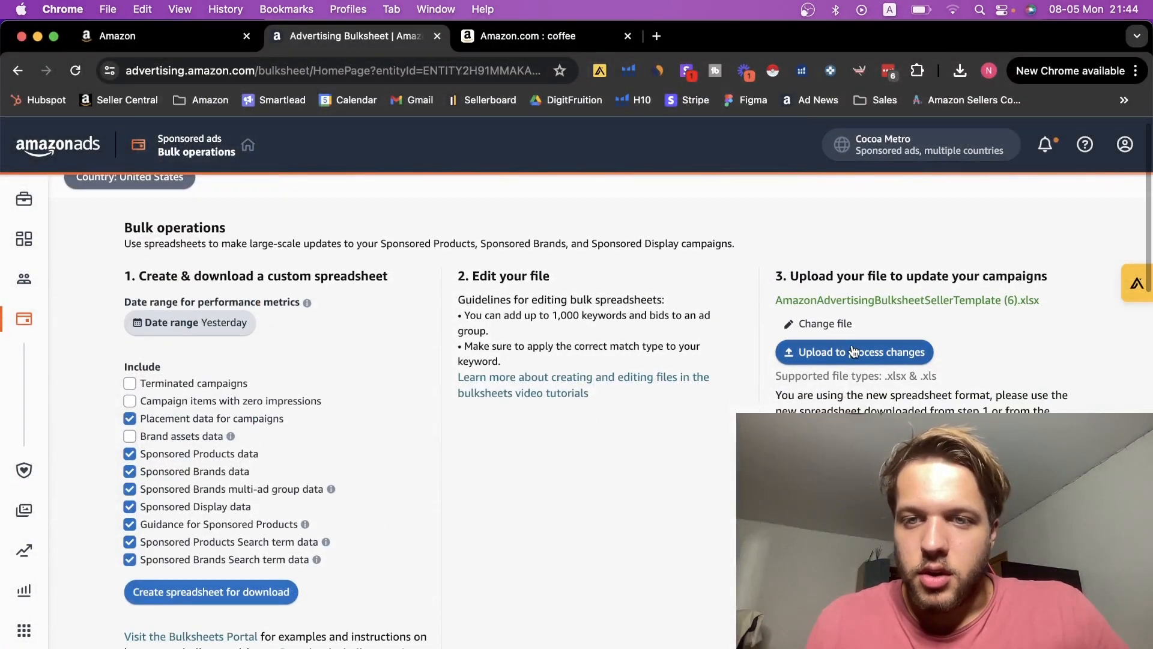
{"action": "scroll", "coordinate": [536, 426], "scroll_direction": "down", "scroll_amount": 5}
{"action": "scroll", "coordinate": [838, 347], "scroll_direction": "up", "scroll_amount": 4}
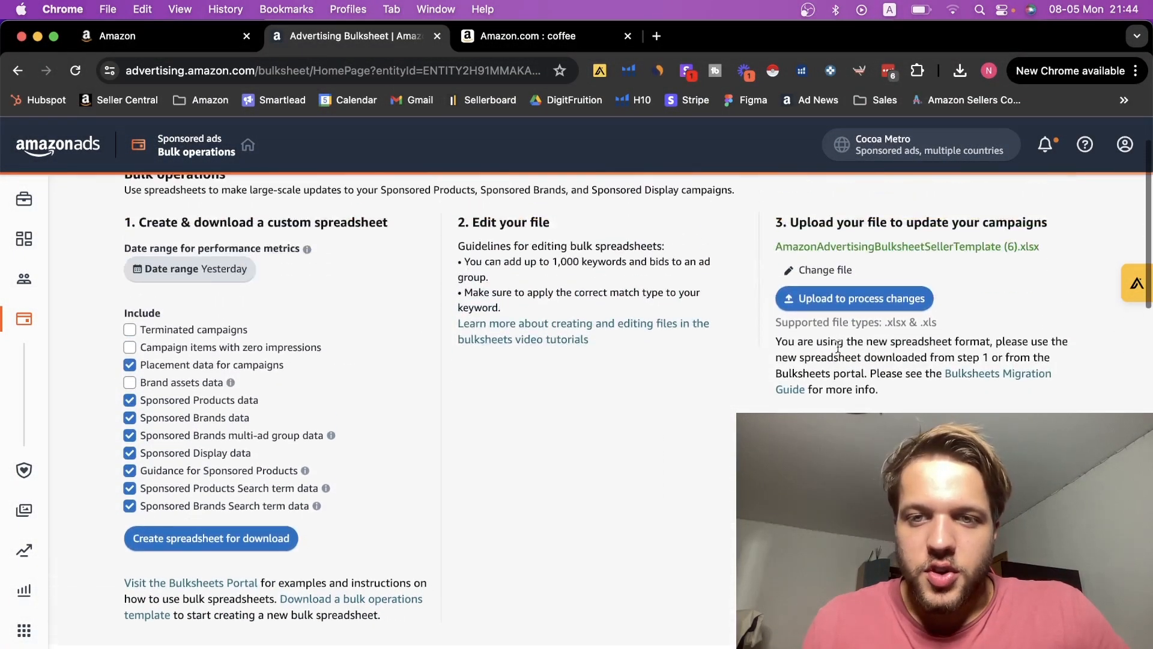
{"action": "scroll", "coordinate": [805, 271], "scroll_direction": "up", "scroll_amount": 2}
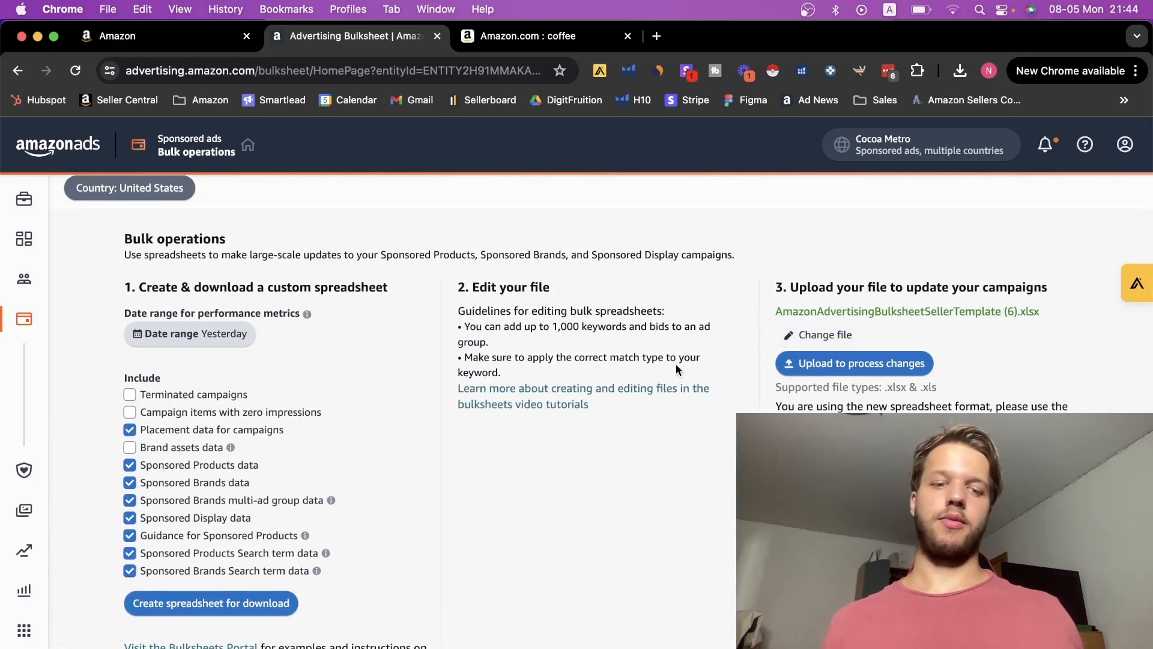